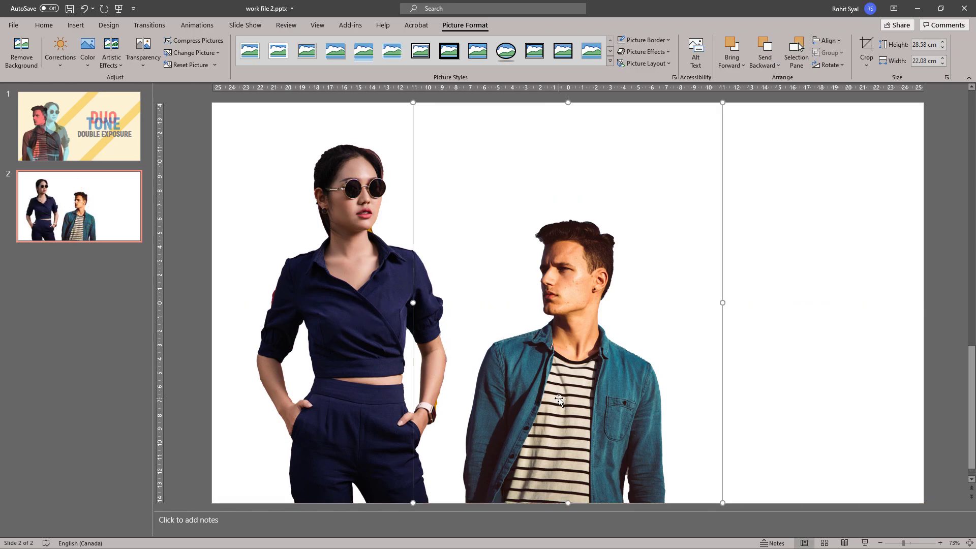
left_click(759, 355)
left_click(424, 351)
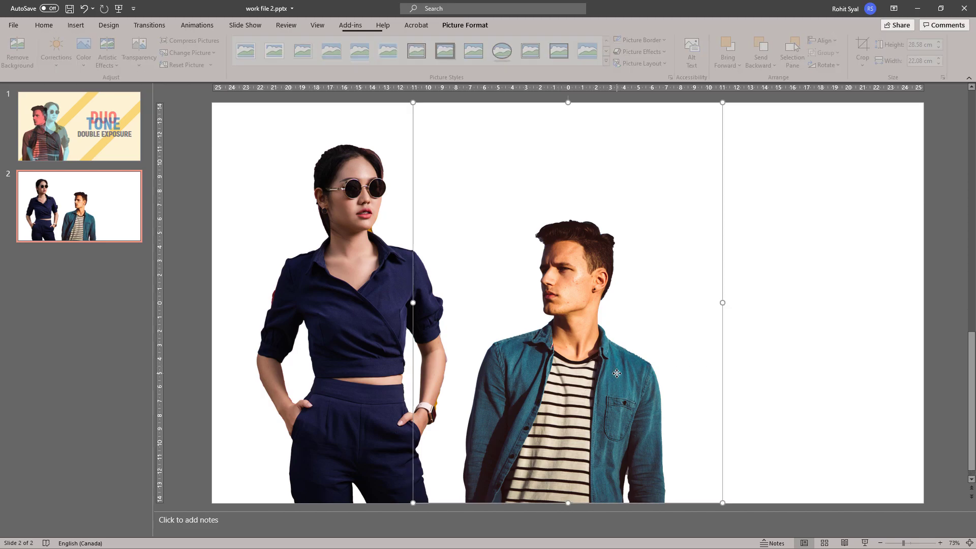
left_click(762, 350)
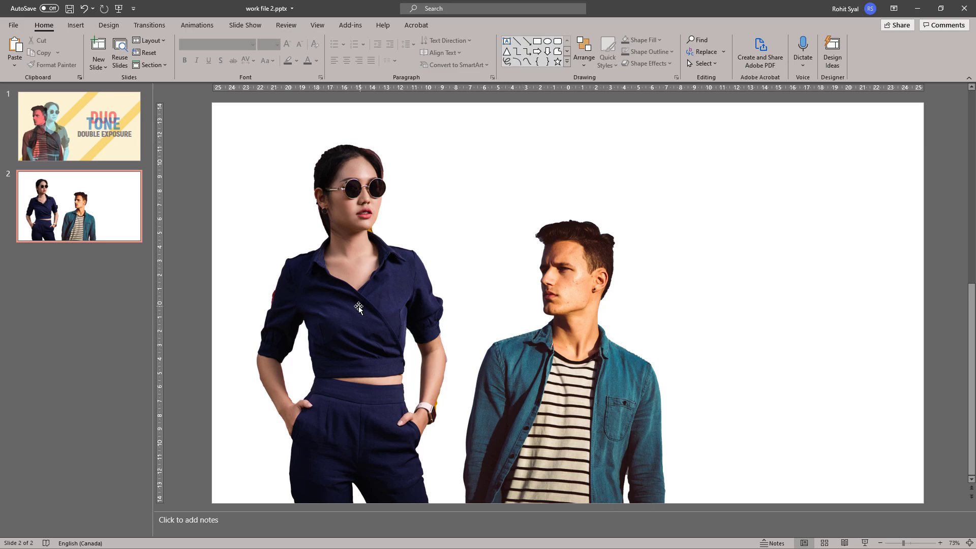
Swap the two cutouts on slide 2, moving the woman to the right and the man up to the left
left_click_drag(338, 309, 613, 309)
left_click_drag(474, 416, 305, 347)
left_click(555, 370)
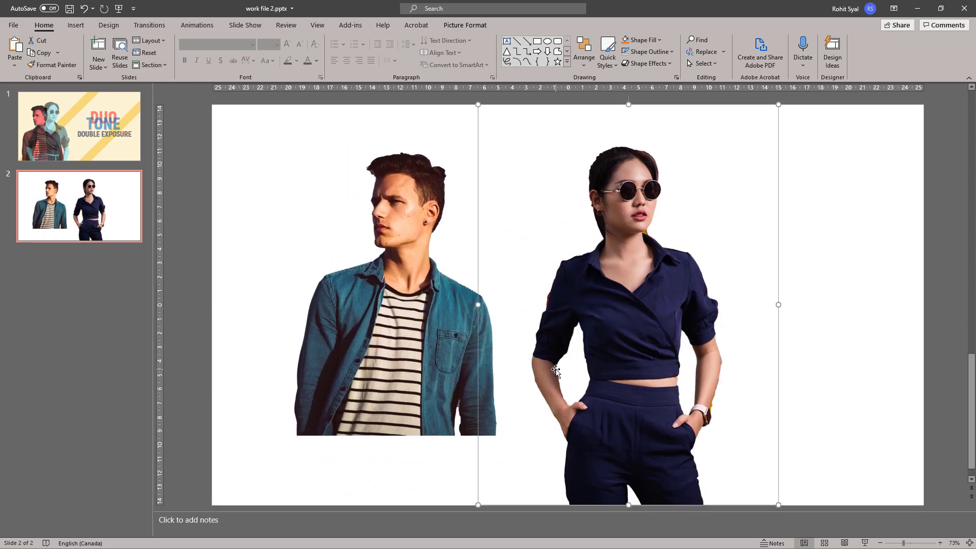
Scale down the woman's picture and move it beside the man so that it overlaps his shoulder
scroll(555, 370, "down", 3)
left_click_drag(508, 438, 468, 497)
left_click_drag(633, 360, 560, 339)
left_click_drag(643, 141, 625, 168)
left_click_drag(508, 337, 513, 331)
Crop the woman's picture at its right side and at the bottom, level with the man's lower edge
double_click(513, 331)
left_click(866, 46)
left_click_drag(513, 459, 513, 392)
left_click_drag(628, 273, 596, 273)
left_click(341, 304)
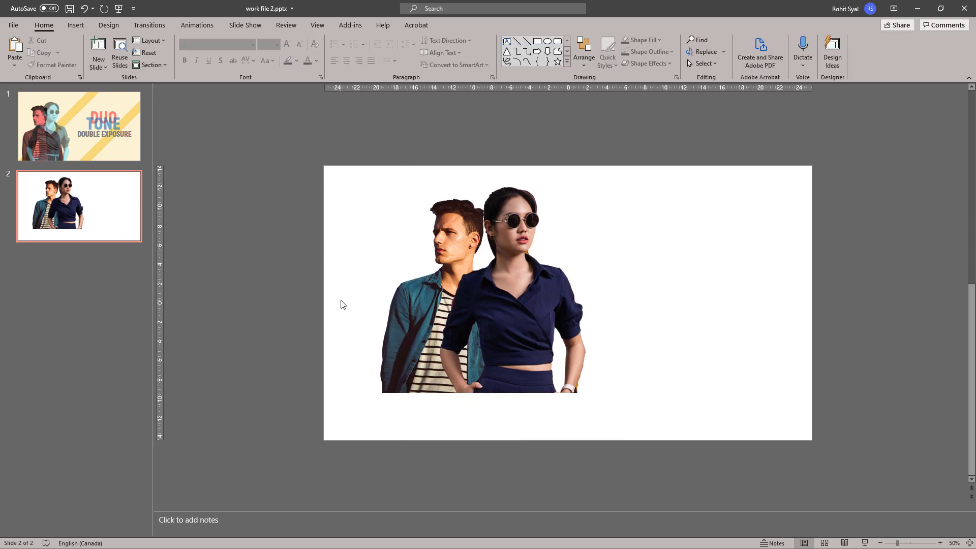
double_click(508, 312)
left_click(381, 201)
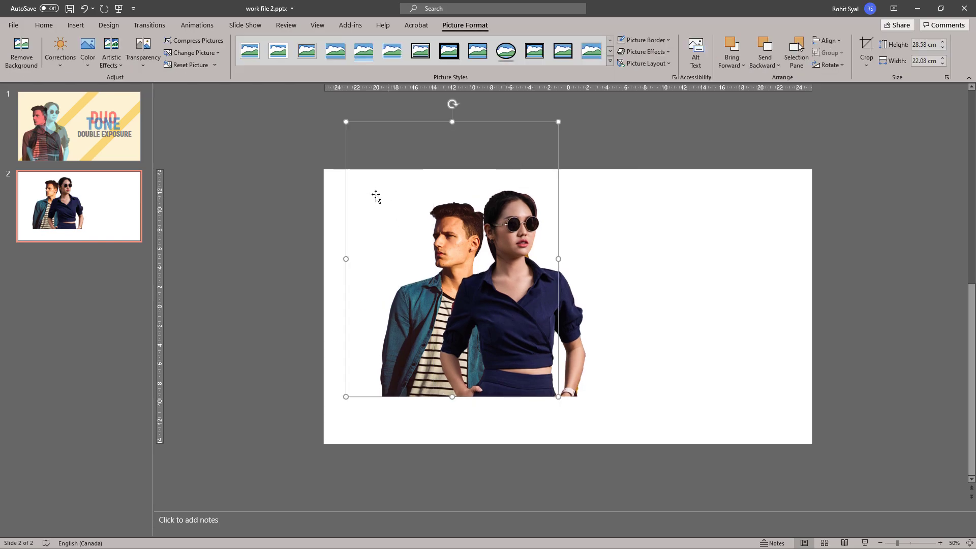
left_click(299, 150)
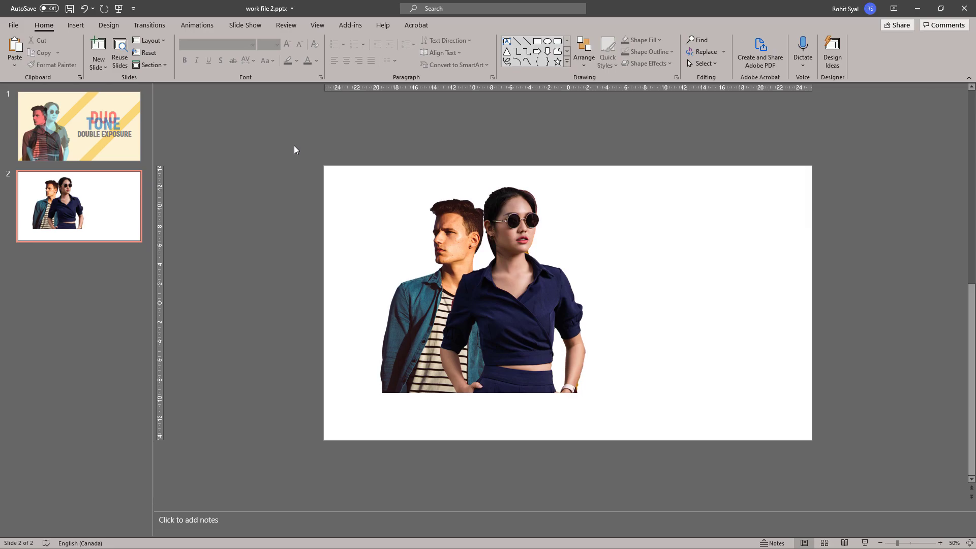
Turn the woman's and the man's pictures black and white with the lowest Color Saturation preset
left_click(514, 281)
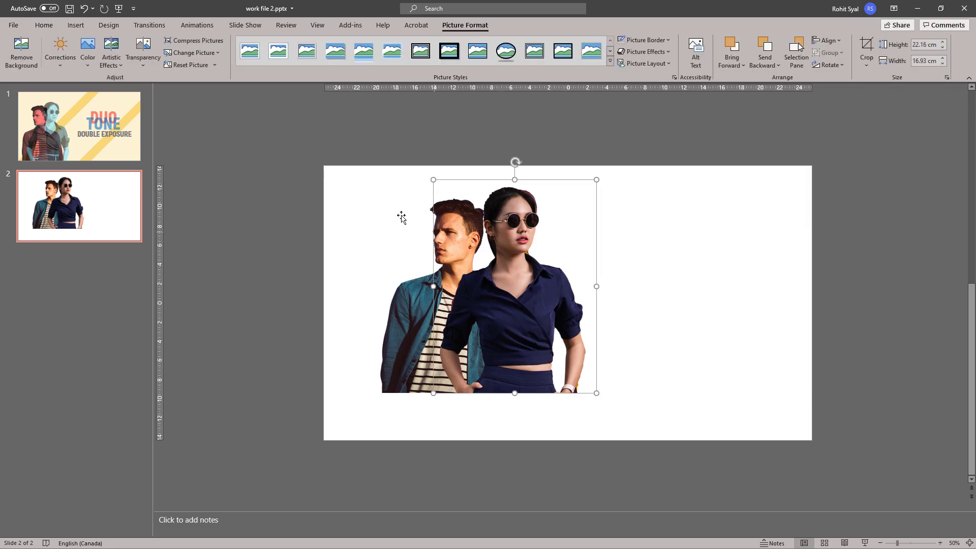
left_click(88, 67)
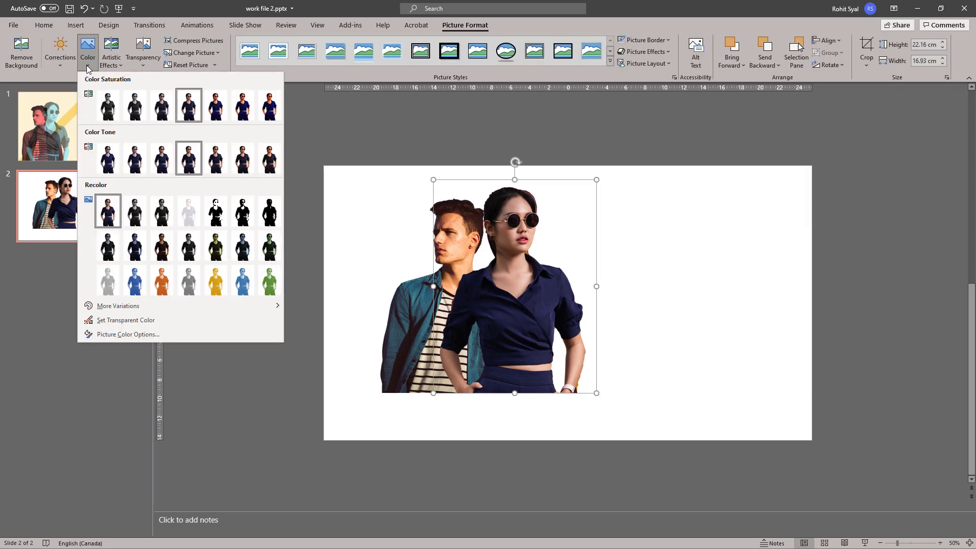
left_click(107, 104)
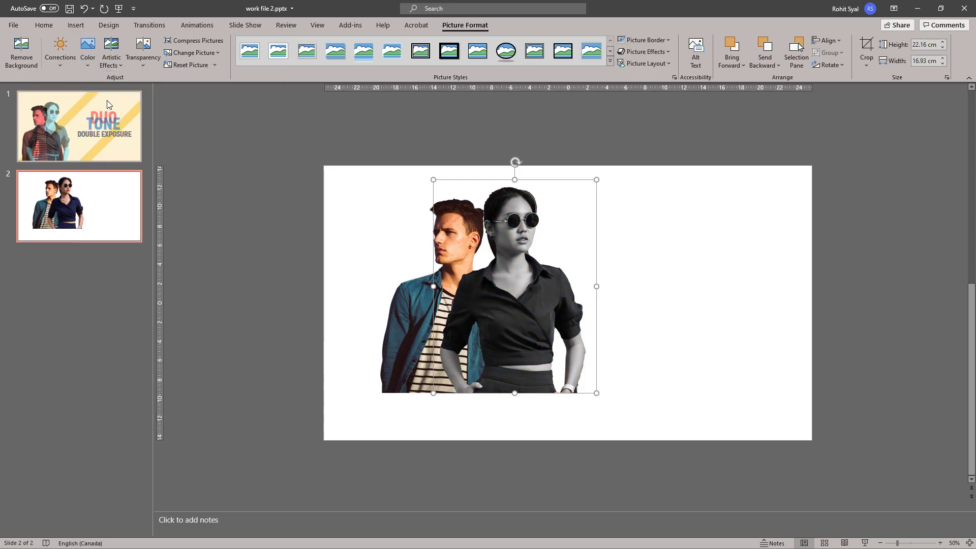
left_click(411, 324)
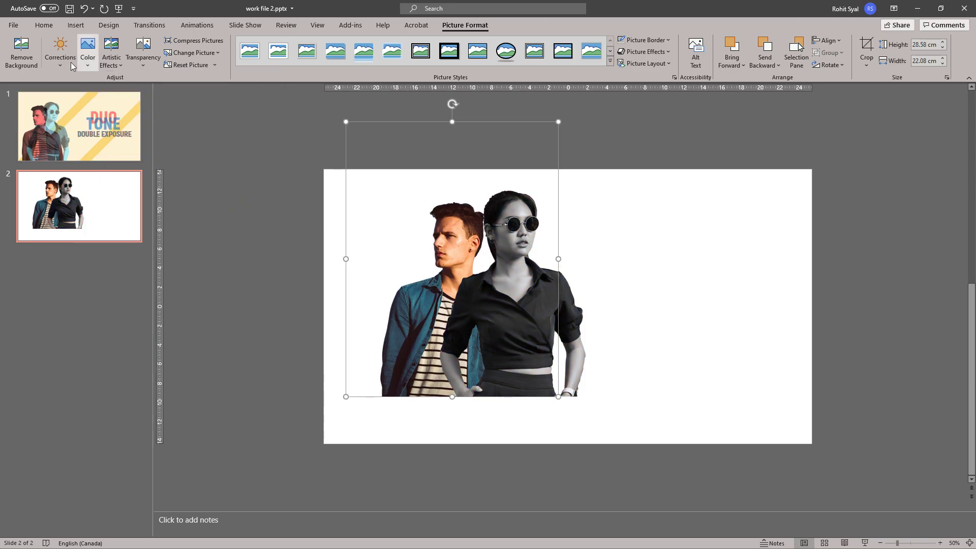
left_click(88, 53)
left_click(108, 104)
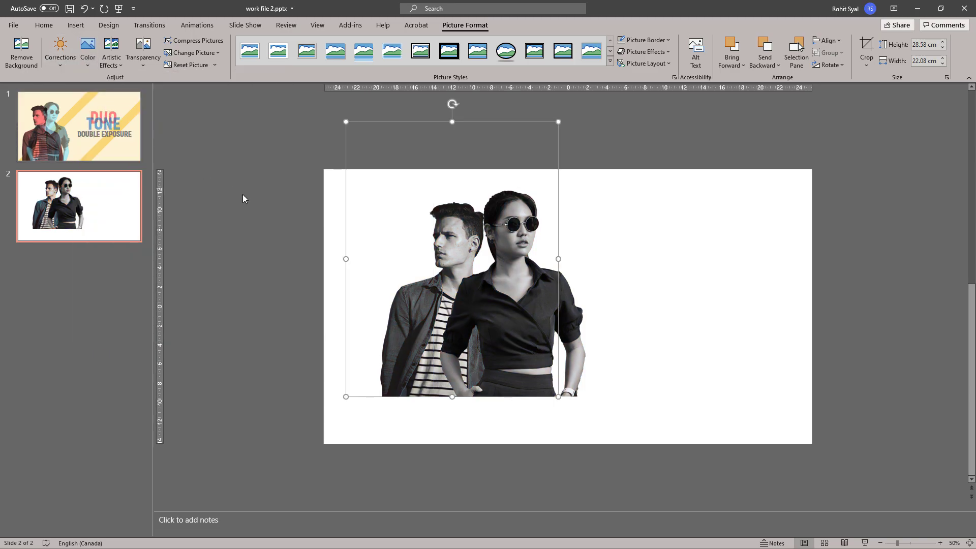
Correct the man's picture to 0% brightness with +40% contrast, and the woman's to the next brighter preset in the same contrast row
left_click(61, 63)
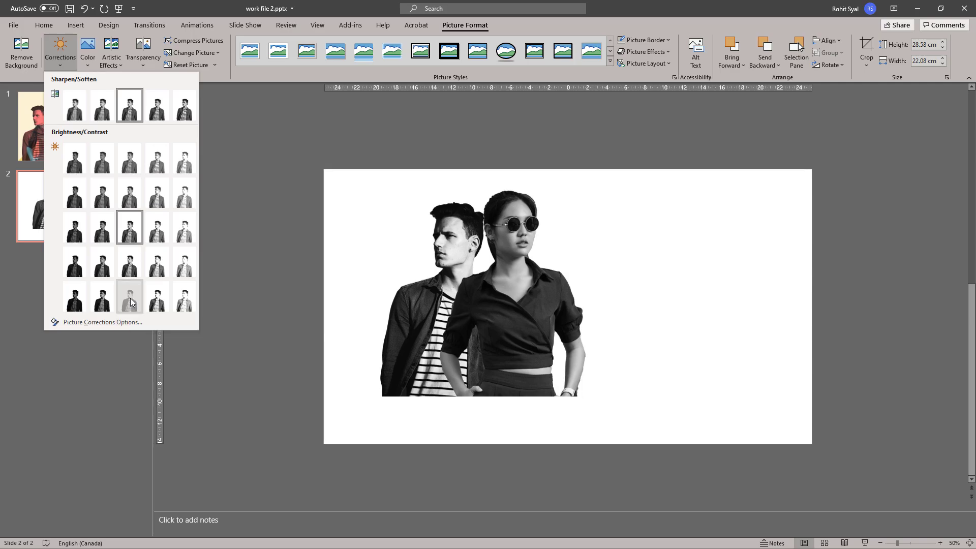
left_click(131, 303)
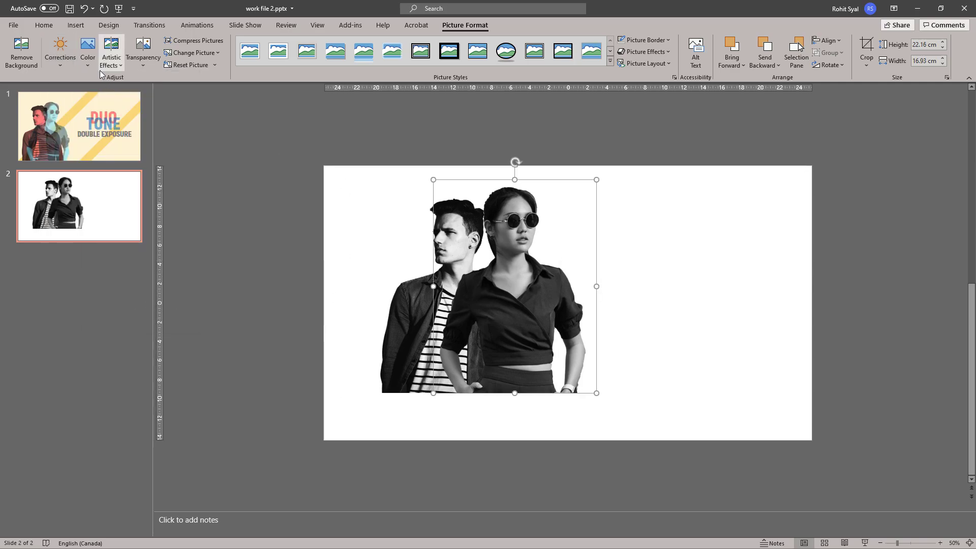
left_click(88, 56)
left_click(60, 61)
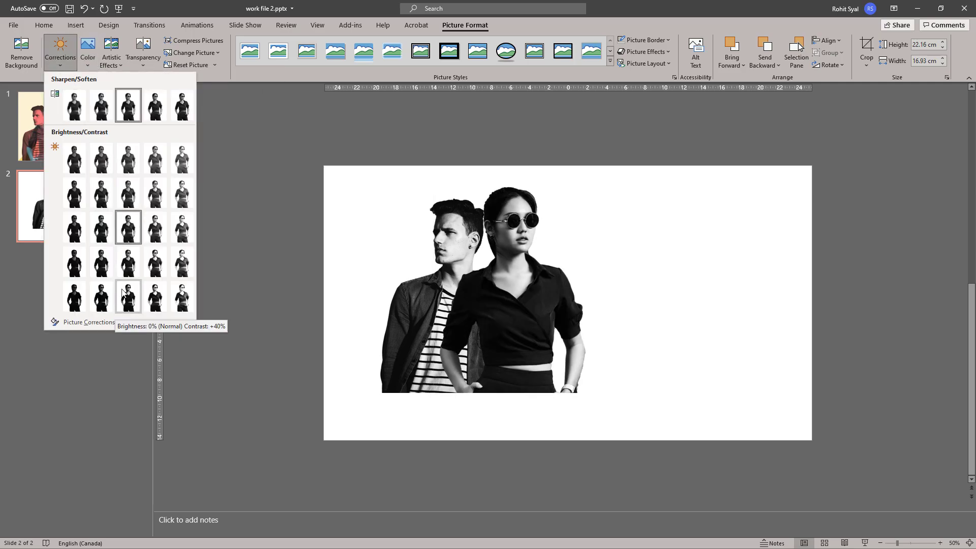
left_click(128, 297)
left_click(60, 56)
left_click(155, 296)
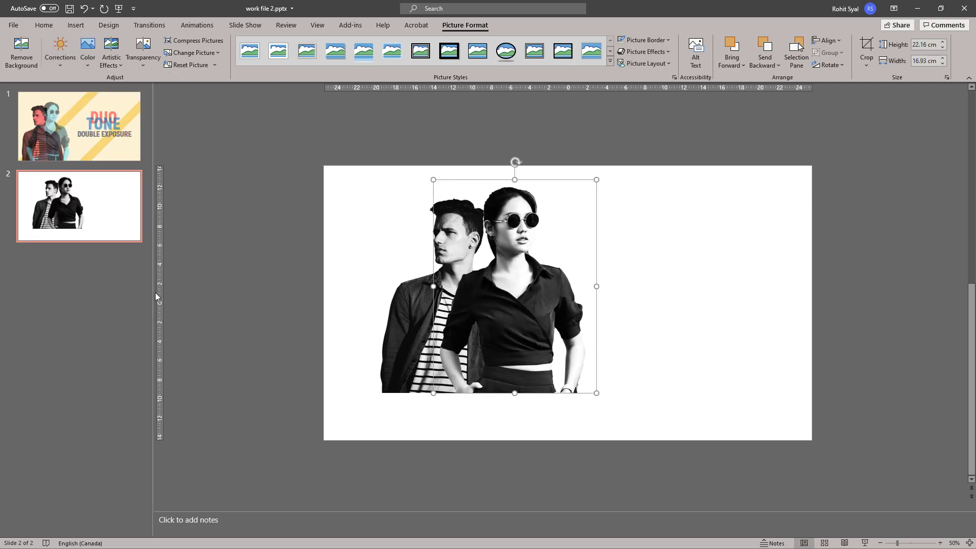
Cut the woman's picture and paste it back onto the slide as a picture
right_click(504, 280)
left_click(528, 285)
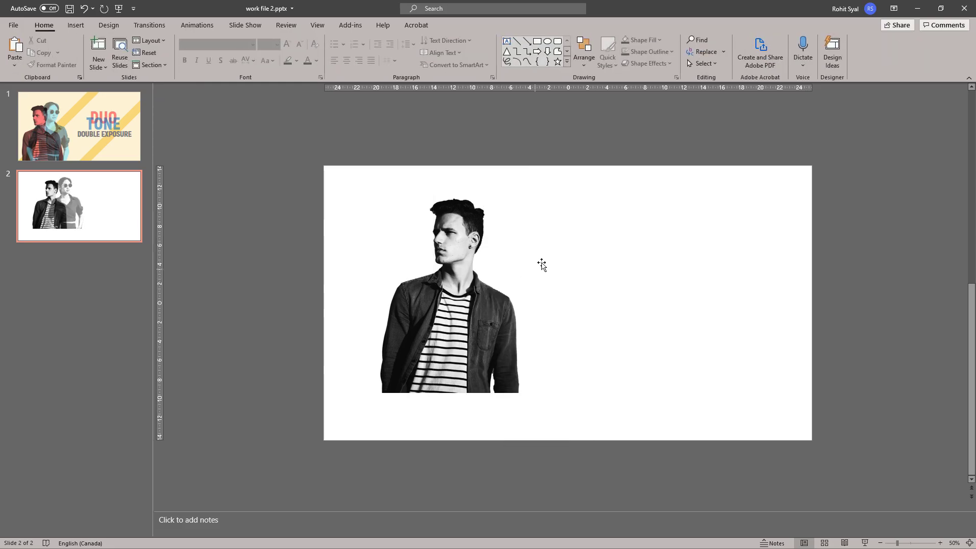
right_click(619, 210)
left_click(658, 232)
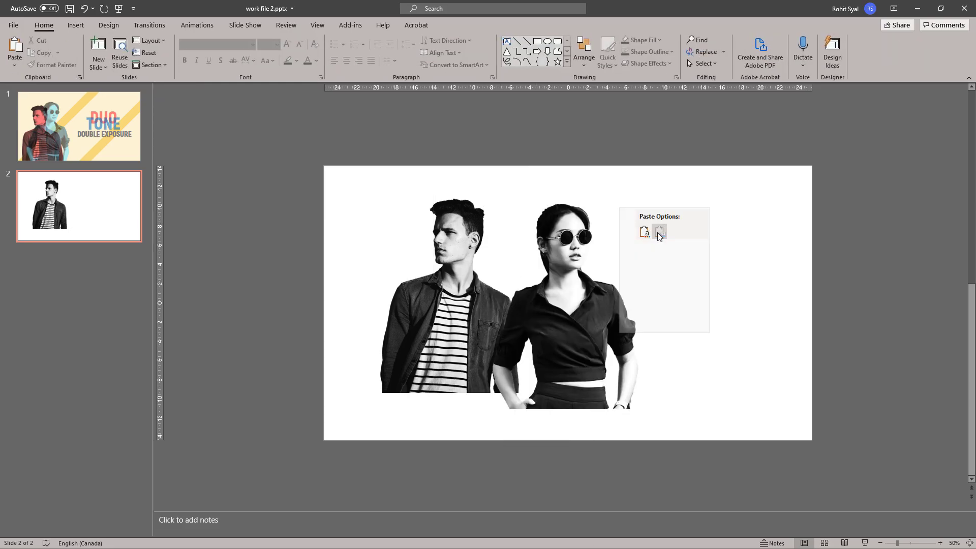
Cut the man's picture and paste it back onto the slide as a picture
left_click(436, 311)
right_click(430, 299)
left_click(447, 308)
right_click(357, 220)
left_click(395, 244)
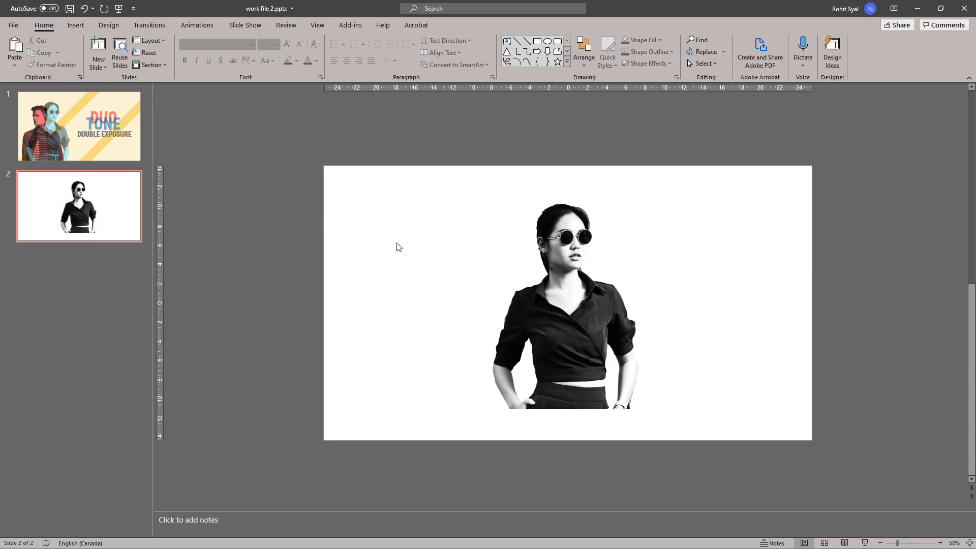
Move the man to the left of the woman, then bring her picture to the front, overlapping his shoulder
left_click_drag(562, 348, 431, 318)
left_click(563, 305)
right_click(564, 303)
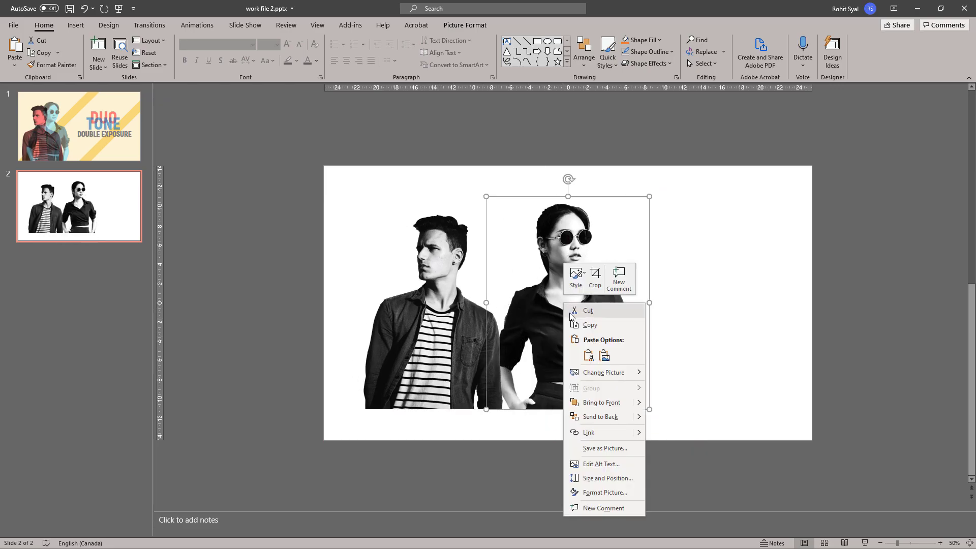
left_click(597, 402)
left_click_drag(575, 352, 520, 353)
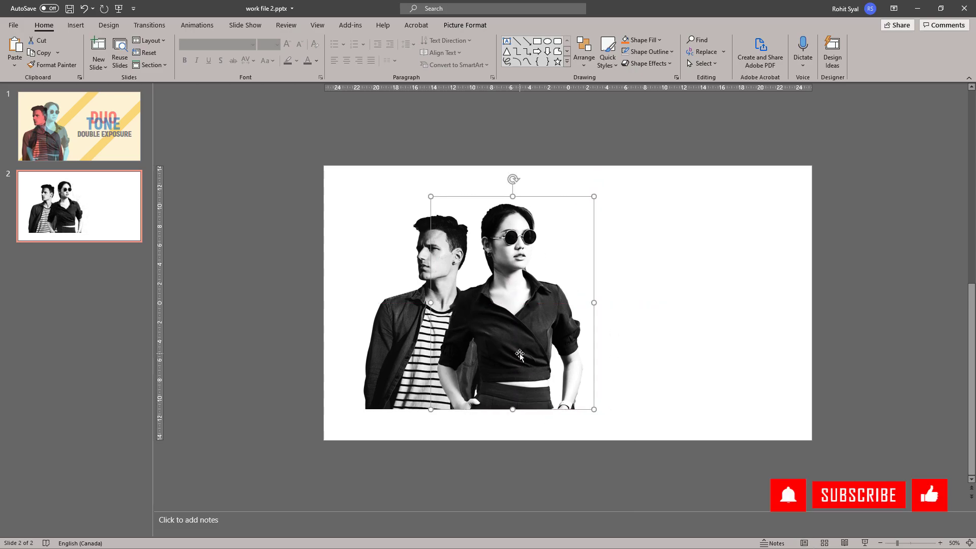
Recolor the woman's picture with the standard Red color variation
double_click(524, 283)
left_click(88, 63)
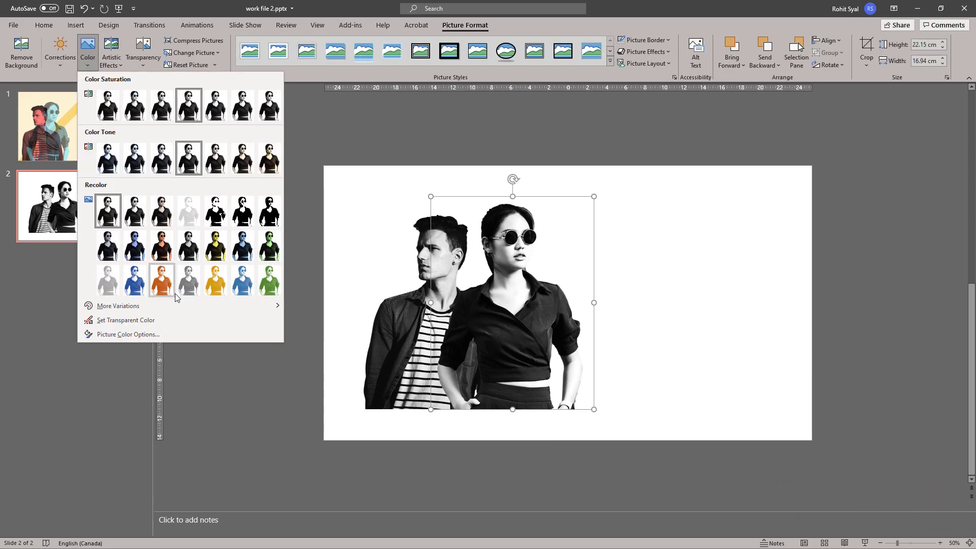
mouse_move(174, 301)
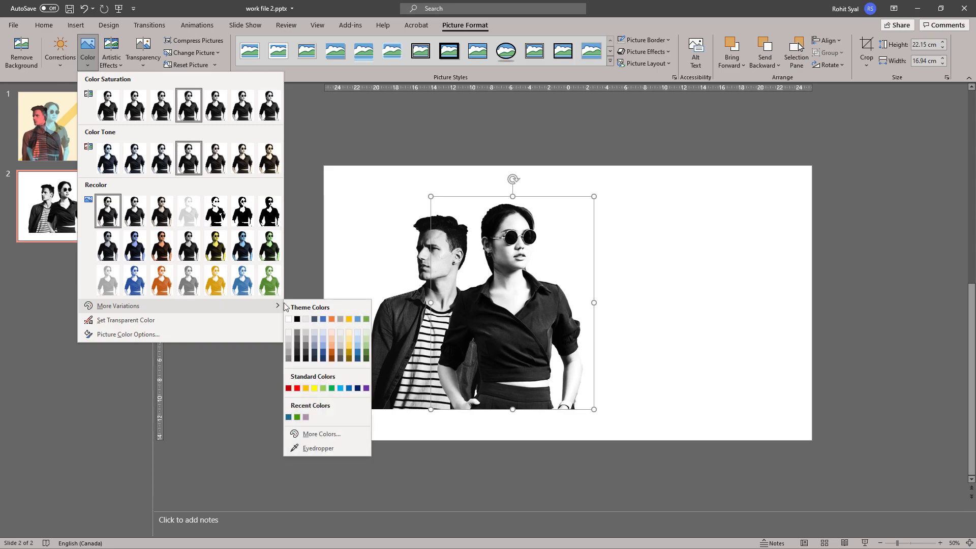
left_click(297, 388)
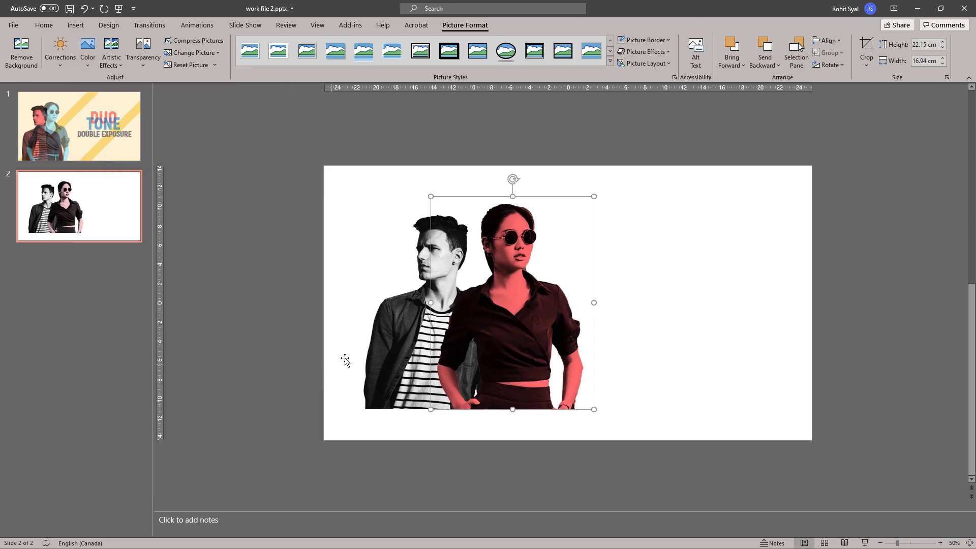
Recolor the man's picture with the standard Light Blue color variation
left_click(403, 333)
left_click(88, 51)
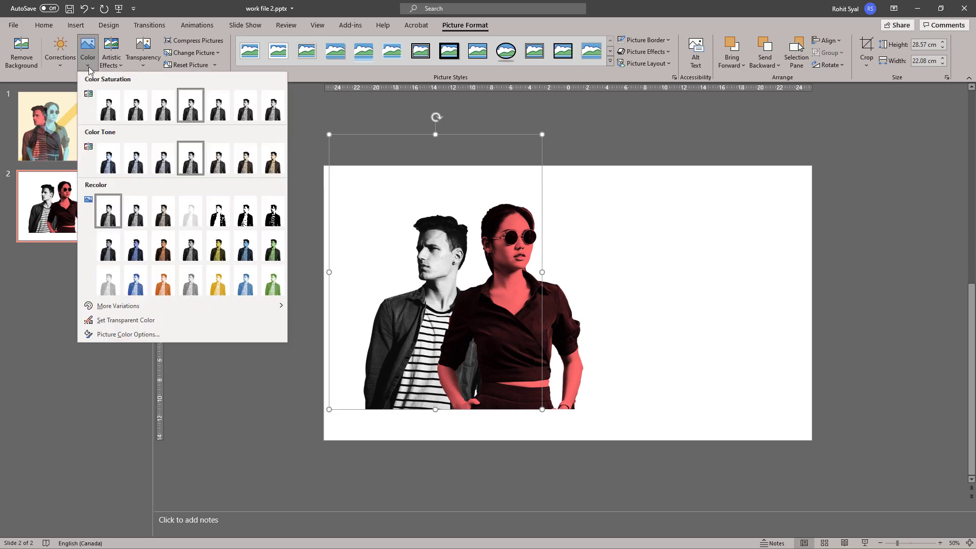
mouse_move(248, 307)
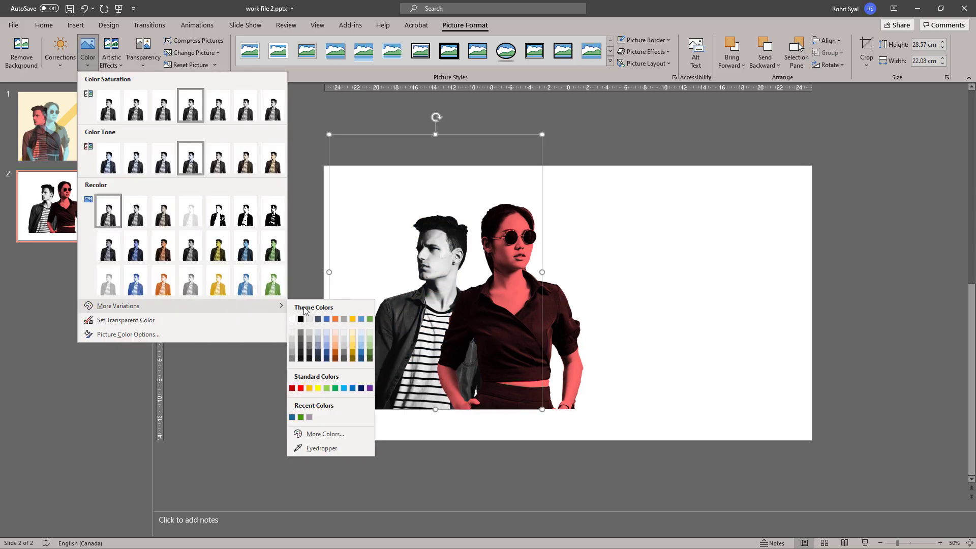
left_click(344, 388)
Move the woman's picture slightly left over the man and apply the third transparency preset to it
left_click_drag(535, 336, 519, 333)
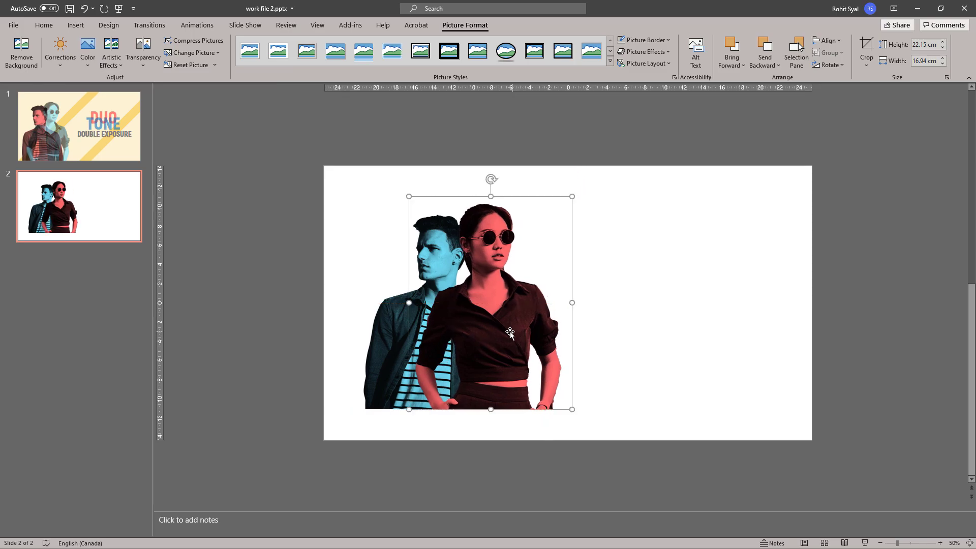
left_click(143, 53)
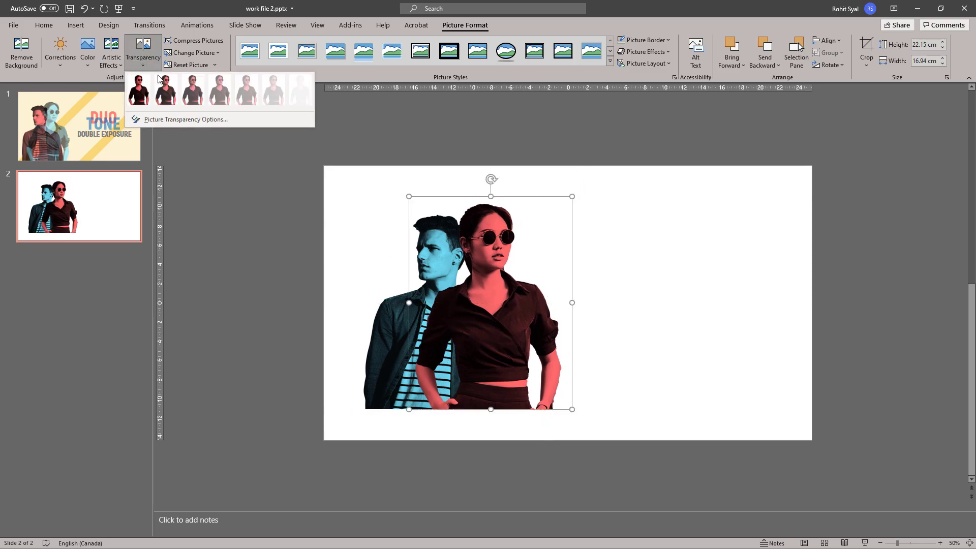
left_click(188, 89)
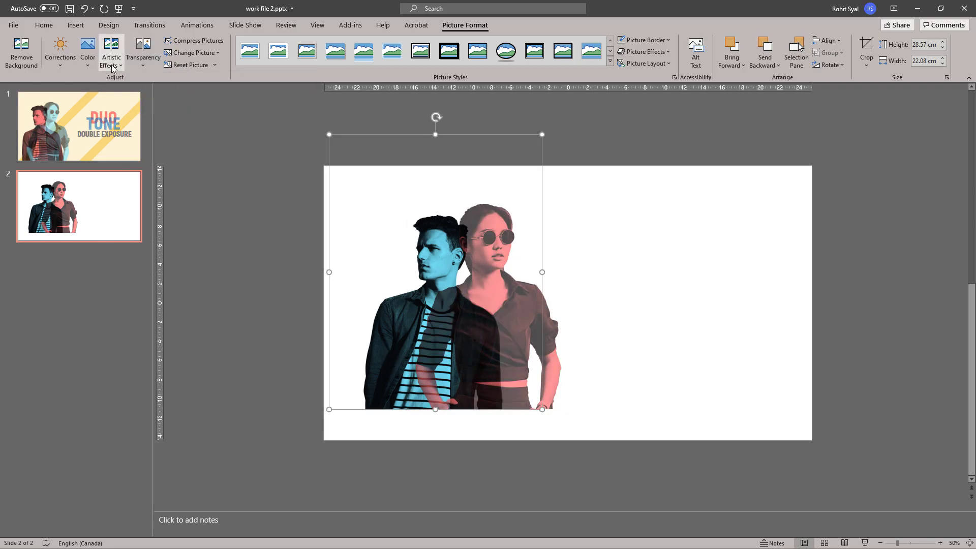
Set the transparency of the man's picture to 15%
left_click(143, 51)
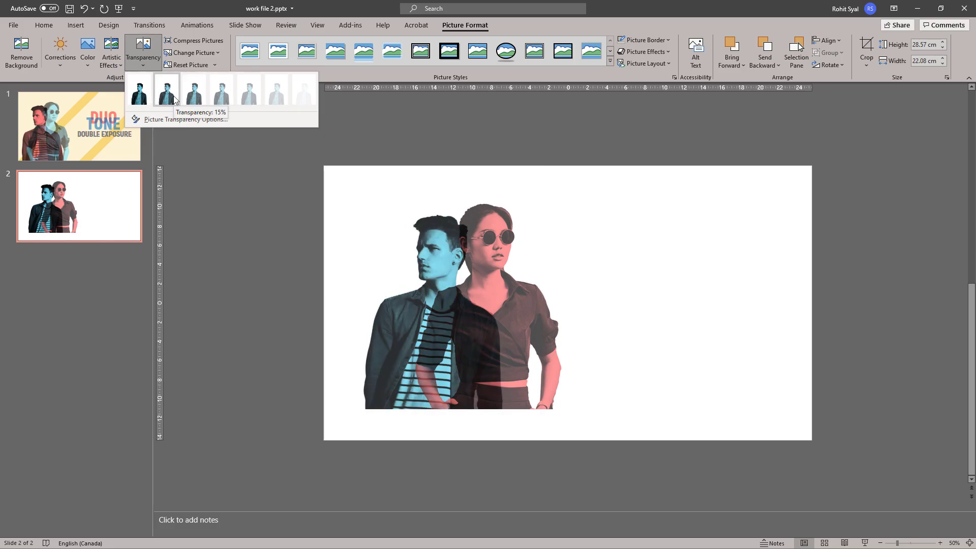
left_click(173, 98)
left_click(313, 268)
Nudge the man's picture to the right so that it overlaps more of the woman's picture
left_click(384, 346)
key("Right")
key("Right")
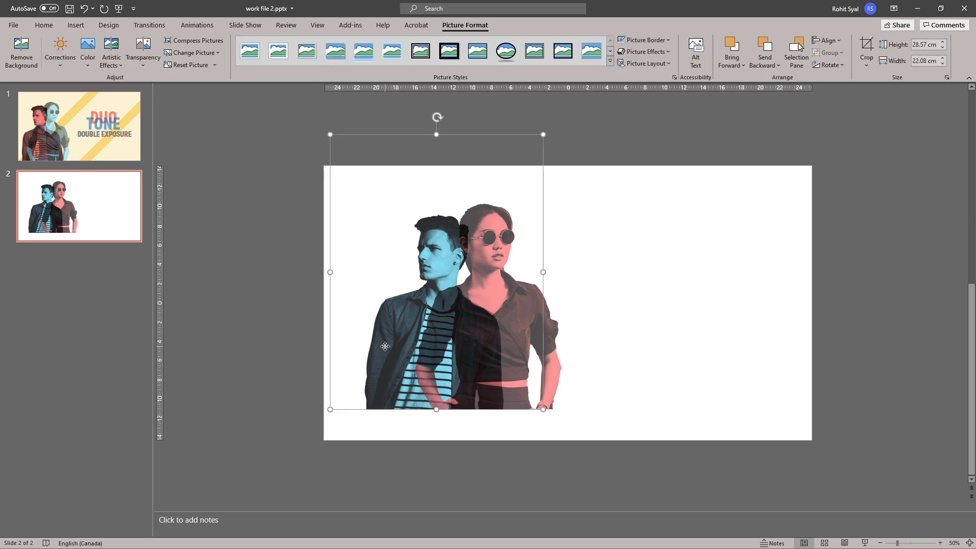
key("Right")
key("Right")
key("Right")
key("Right")
key("Right")
key("Right")
key("Right")
key("Right")
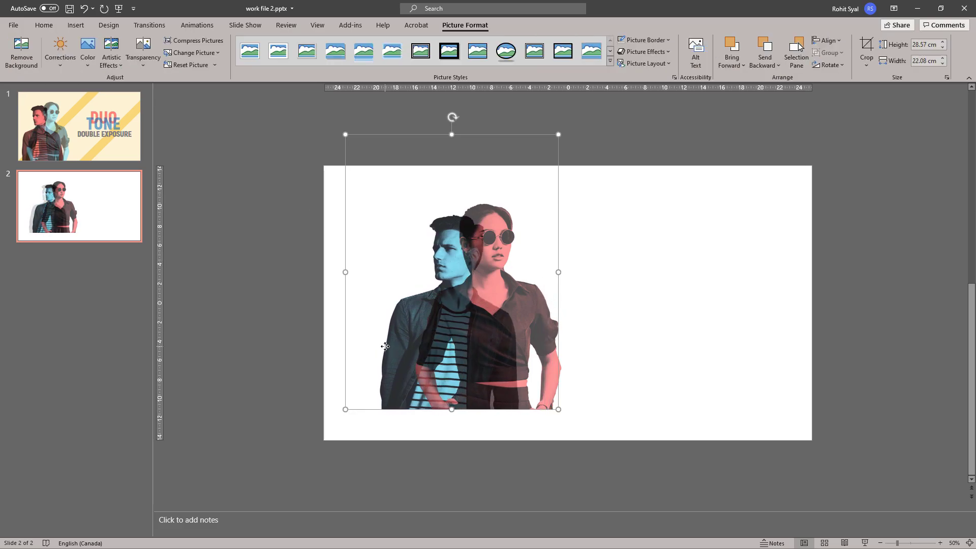
left_click(307, 310)
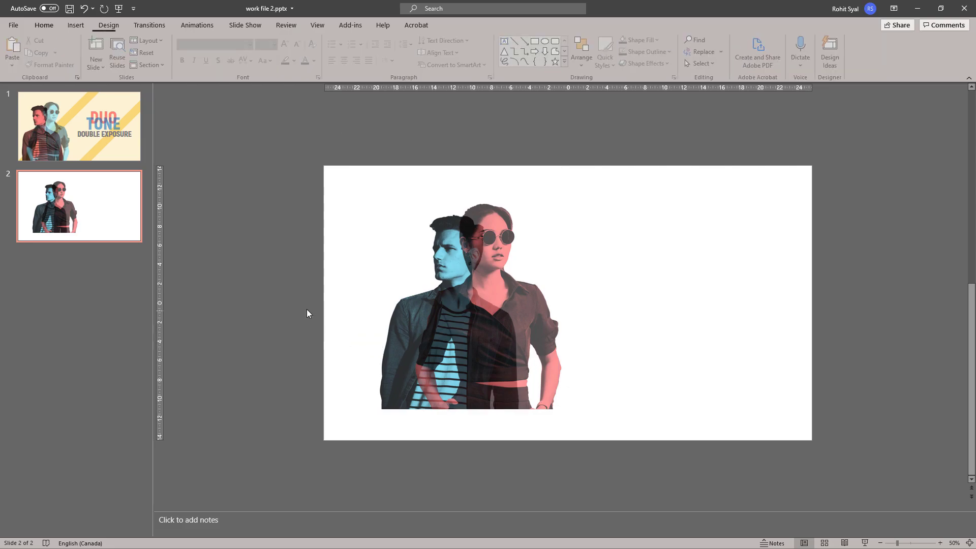
Group both pictures and enlarge the group at the left of the slide, with its figures reaching the bottom edge
left_click_drag(290, 126, 711, 493)
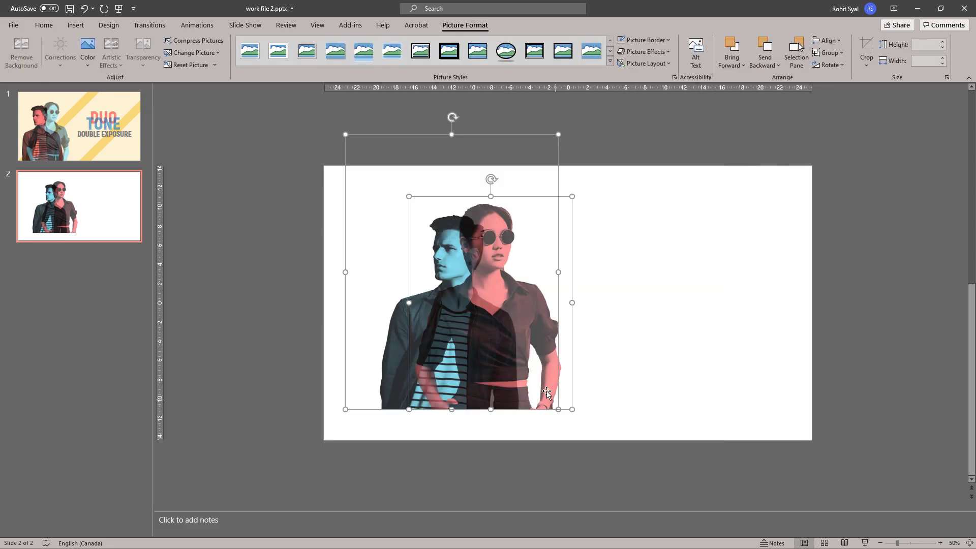
key("ctrl+g")
left_click_drag(494, 308, 464, 338)
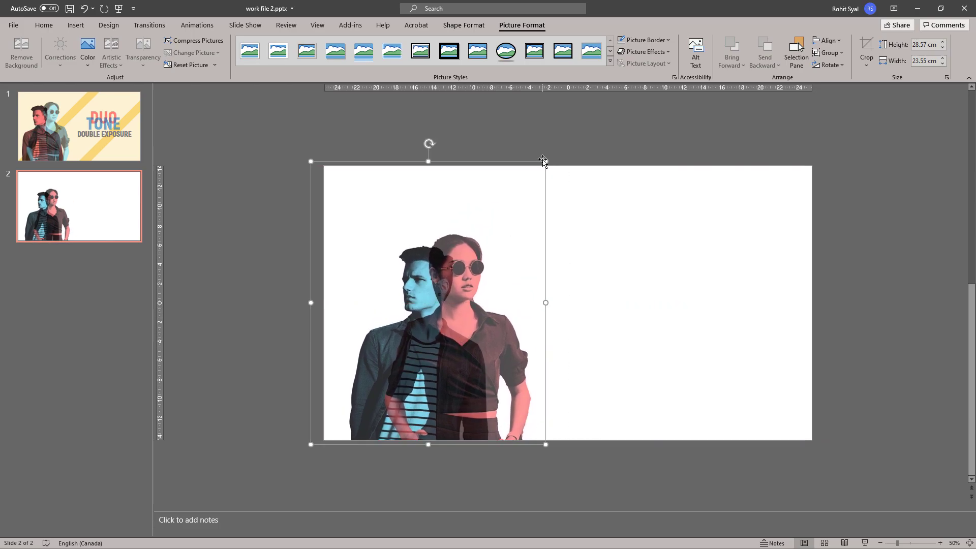
left_click_drag(544, 161, 597, 121)
left_click(668, 269)
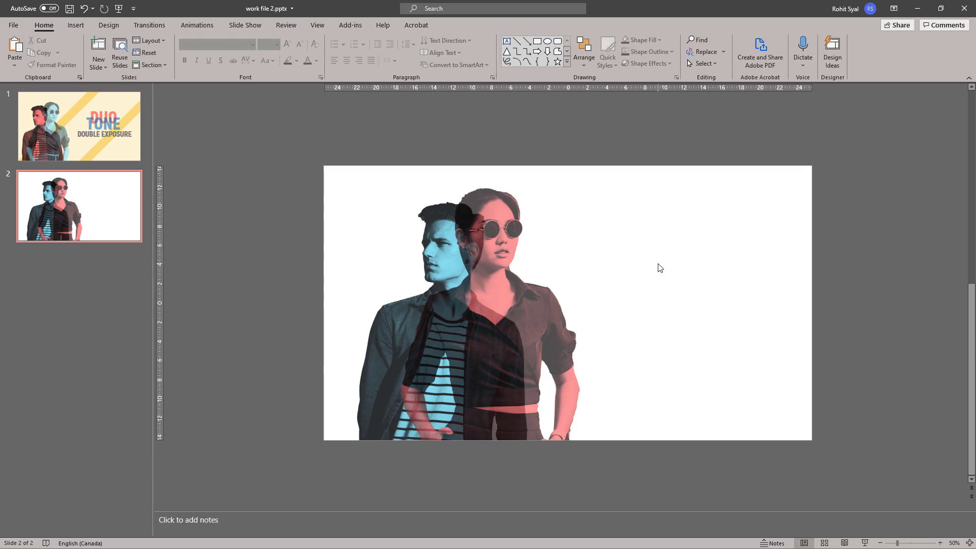
Copy the abstract yellow-orange fluid-shape video from the images folder and paste it onto slide 2
right_click(639, 236)
left_click(743, 309)
key("alt+Tab")
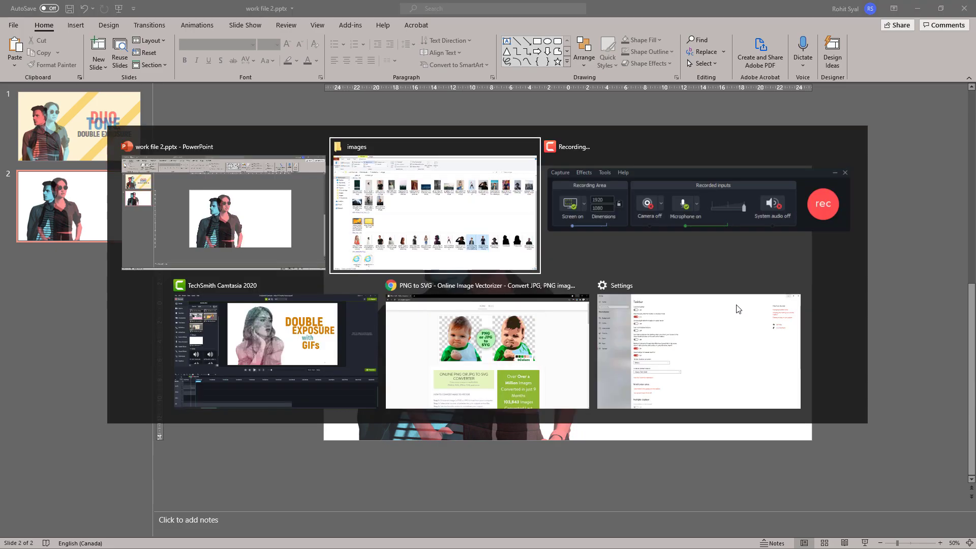
left_click(116, 325)
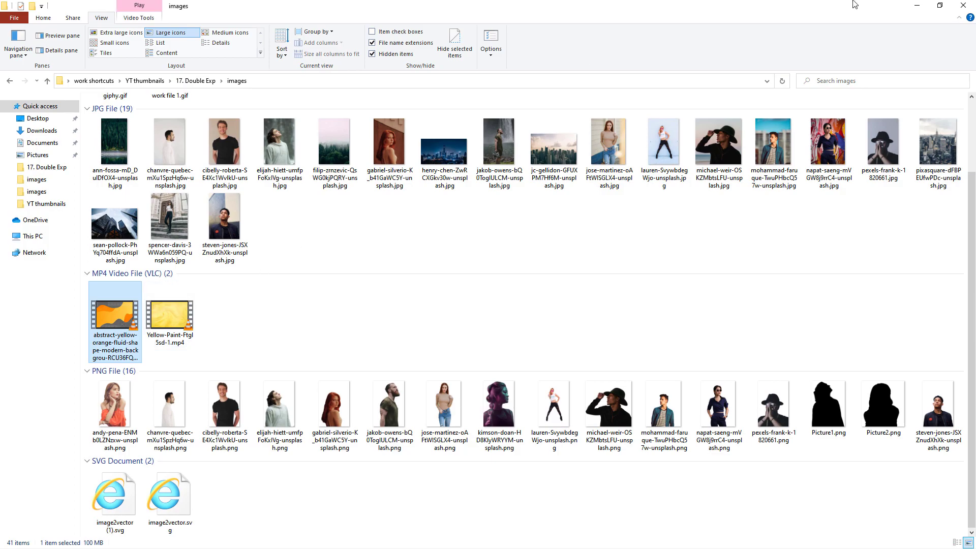
left_click(916, 8)
right_click(276, 213)
left_click(295, 231)
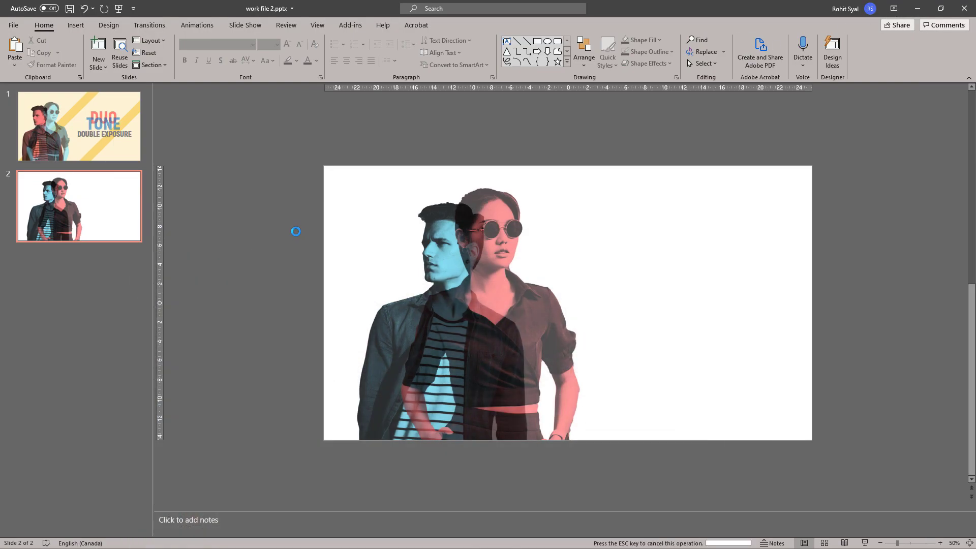
Send the pasted video behind the grouped pictures of the man and woman
left_click_drag(424, 226, 422, 224)
right_click(417, 226)
left_click(446, 340)
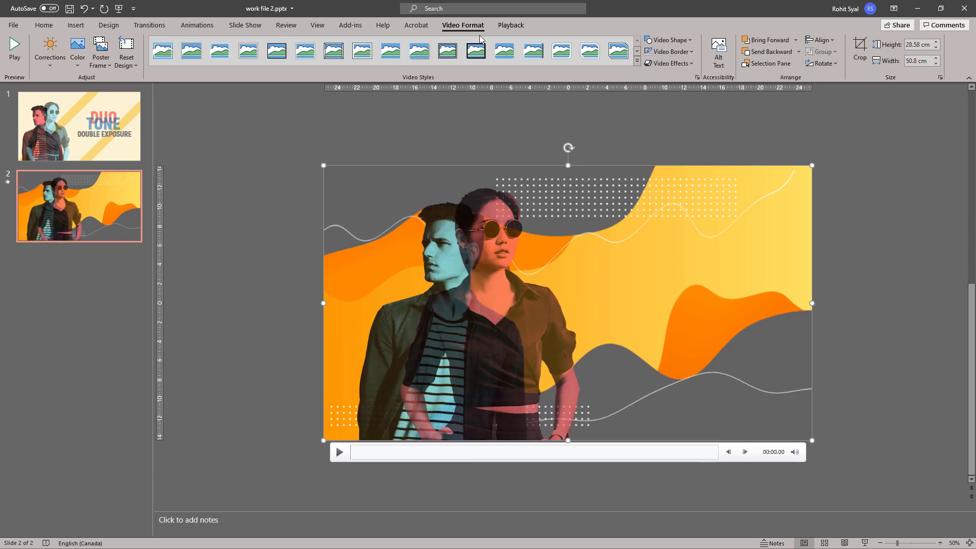
Adjust the start and play settings in the background video's playback options
left_click(511, 25)
left_click(320, 44)
left_click(284, 61)
left_click(263, 220)
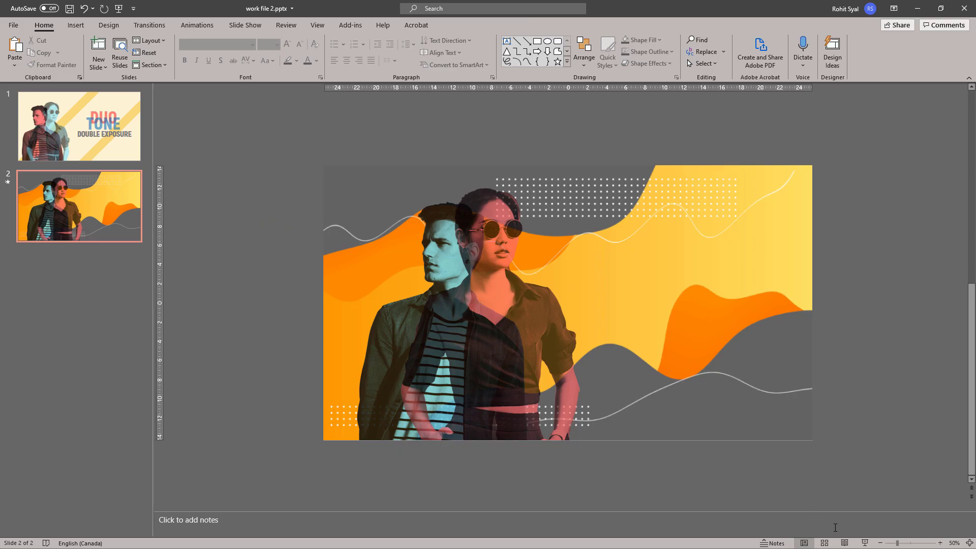
Preview the video-background slide and the FREE HAND DOUBLE EXPOSURE slide in full-screen slide show
left_click(865, 543)
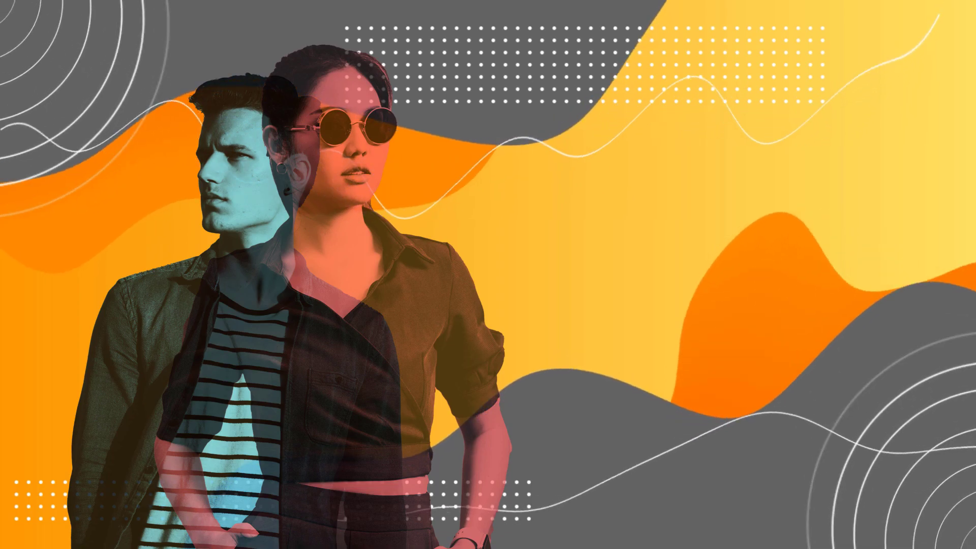
key("Escape")
left_click(105, 297)
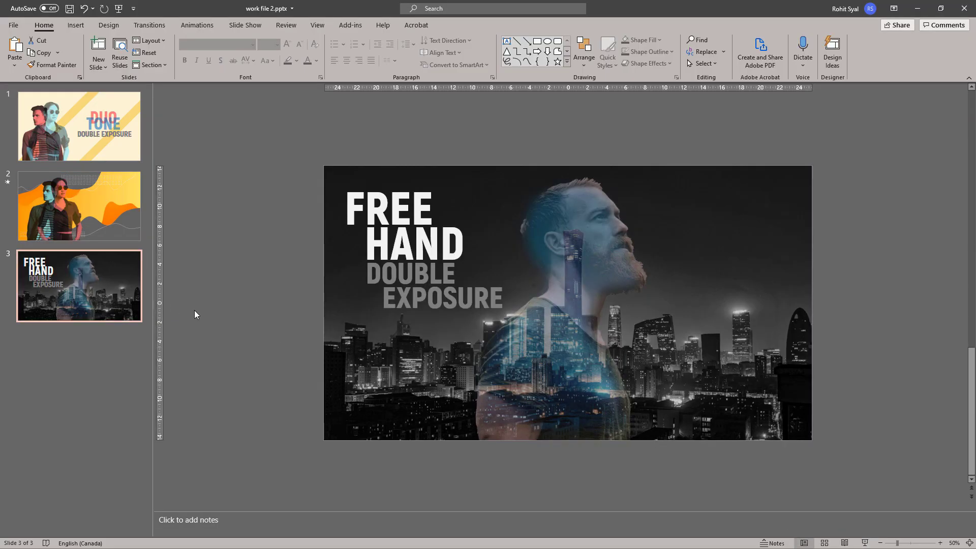
left_click(866, 543)
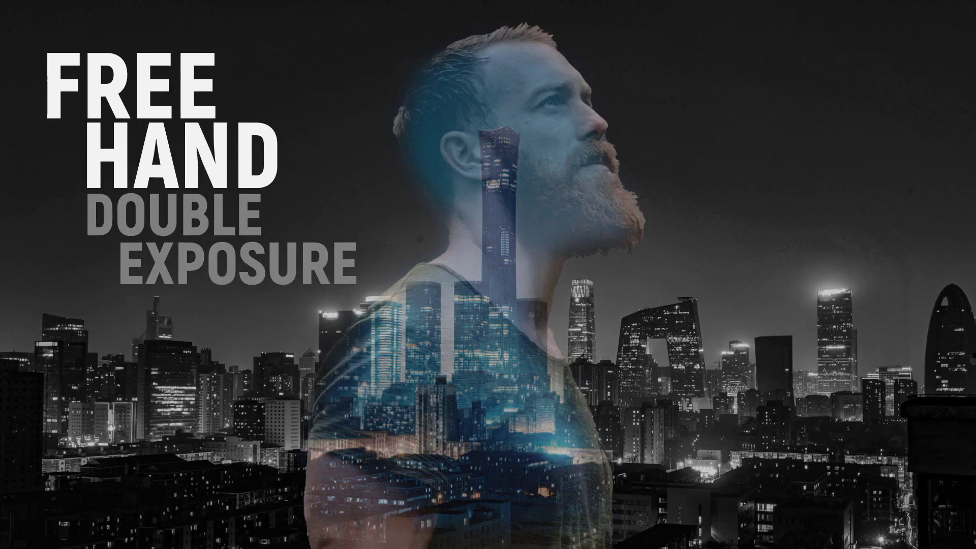
key("Escape")
Add a new blank slide after the FREE HAND DOUBLE EXPOSURE slide
left_click(99, 345)
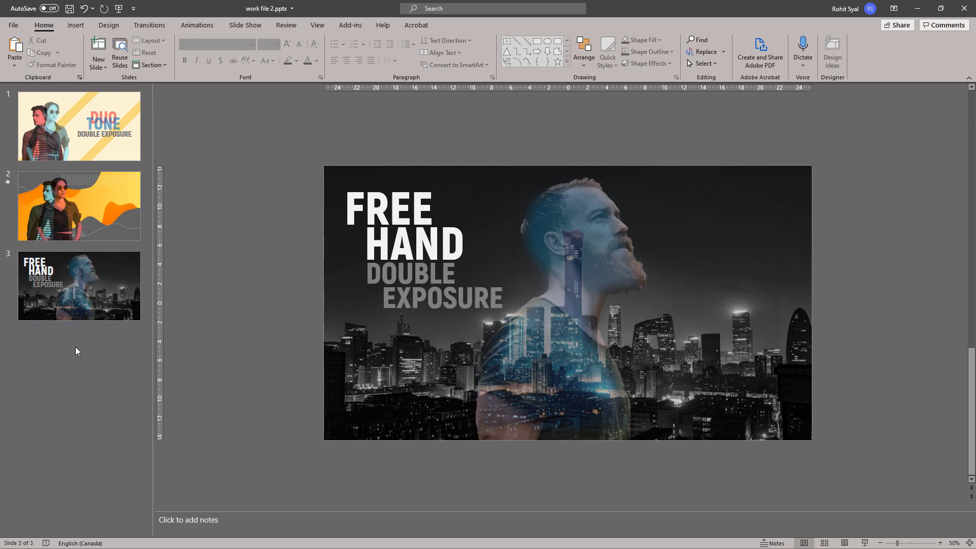
right_click(76, 347)
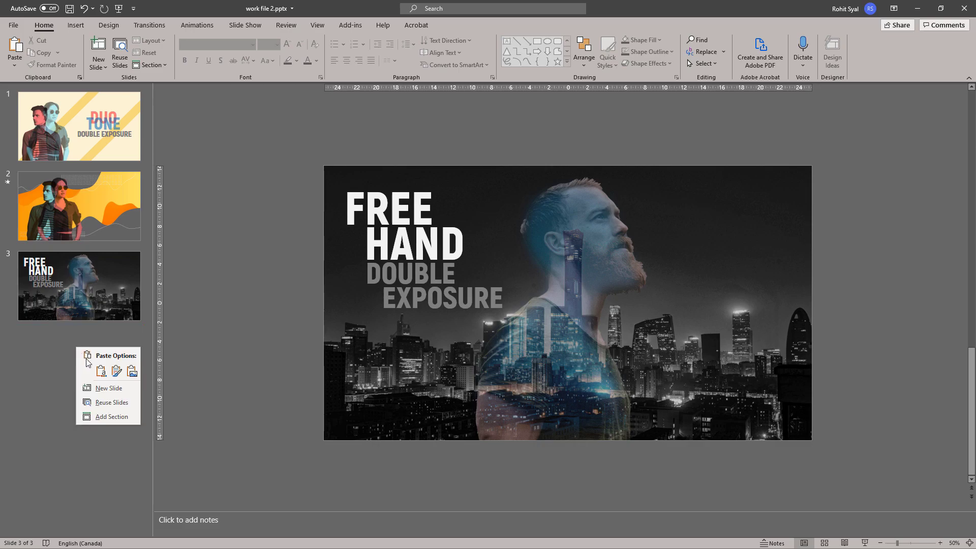
left_click(101, 388)
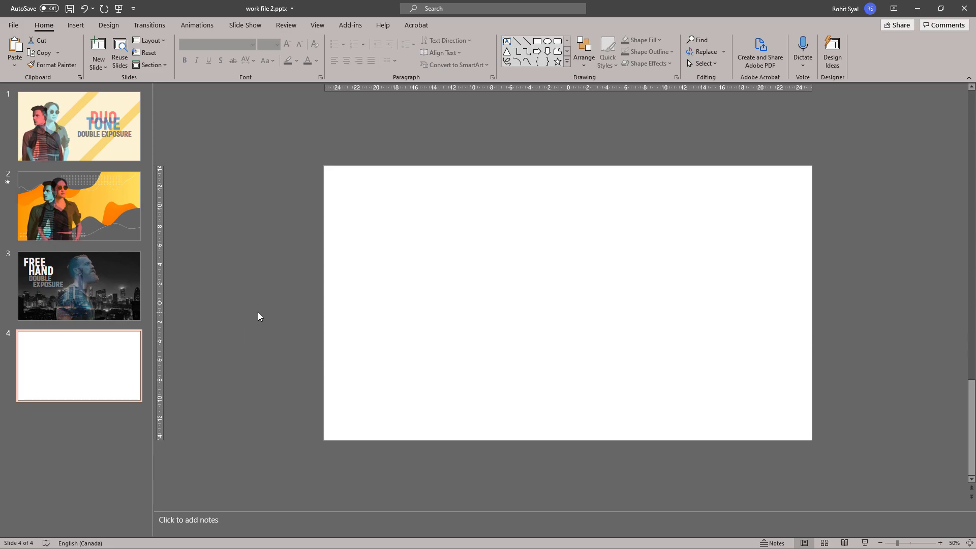
Copy the bearded man's cutout PNG from the images folder and paste it onto the blank slide 4
key("alt+Tab")
key("alt+Tab")
key("alt+Tab")
key("alt+Tab")
key("alt+Tab")
key("alt+Tab")
key("alt+Tab")
key("alt+Tab")
key("alt+Tab")
key("alt+Tab")
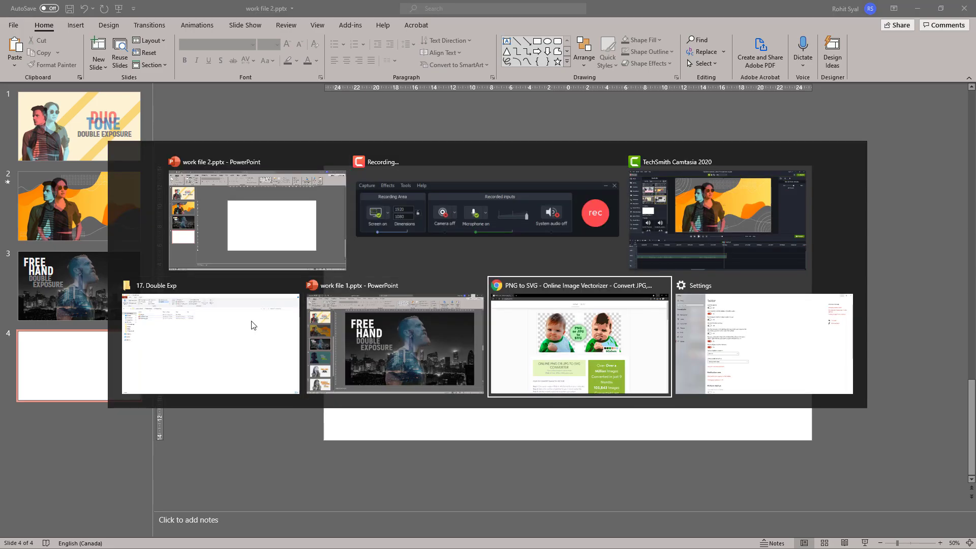
double_click(109, 113)
scroll(364, 375, "down", 3)
left_click(389, 404)
key("ctrl+c")
key("alt+Tab")
key("ctrl+v")
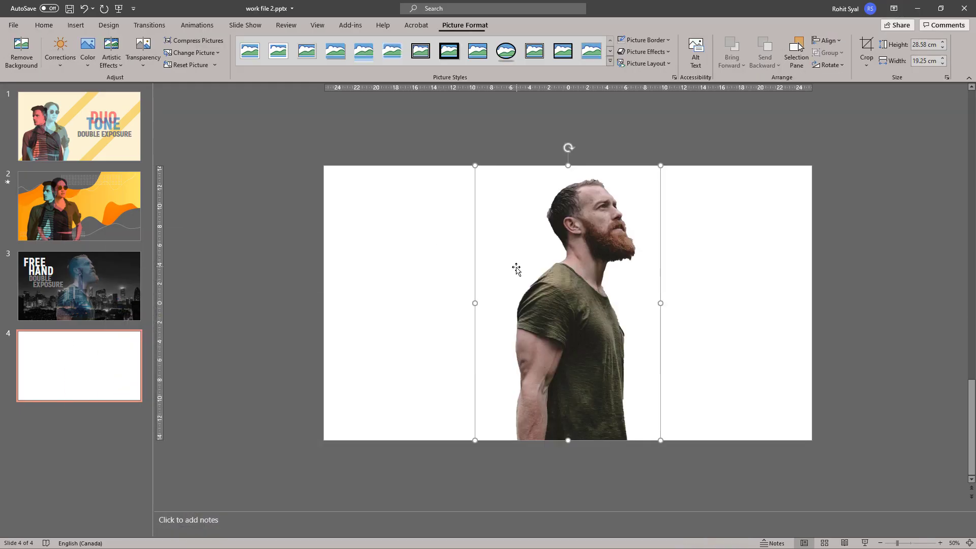
Crop the lower body off the bearded man's picture, leaving it about 16.8 cm high
left_click(867, 49)
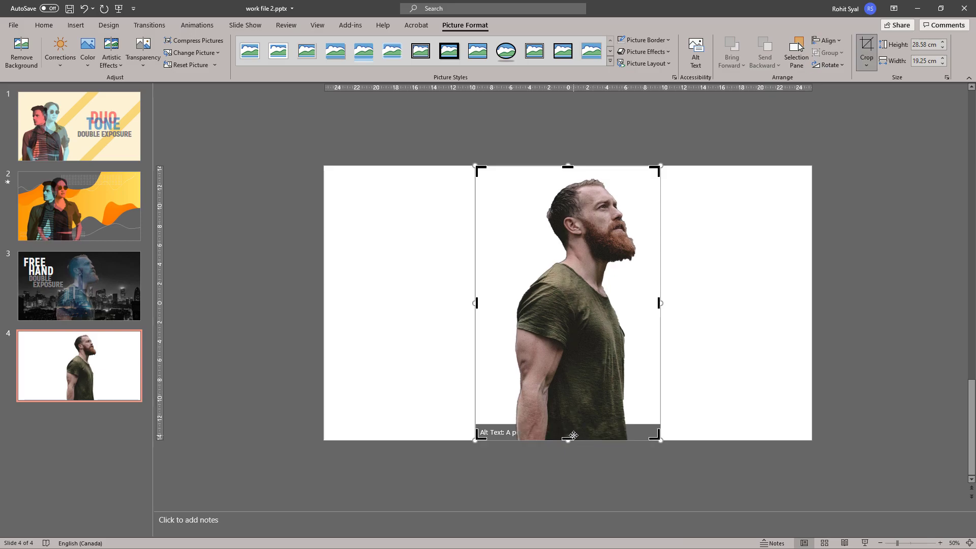
left_click_drag(569, 435, 572, 327)
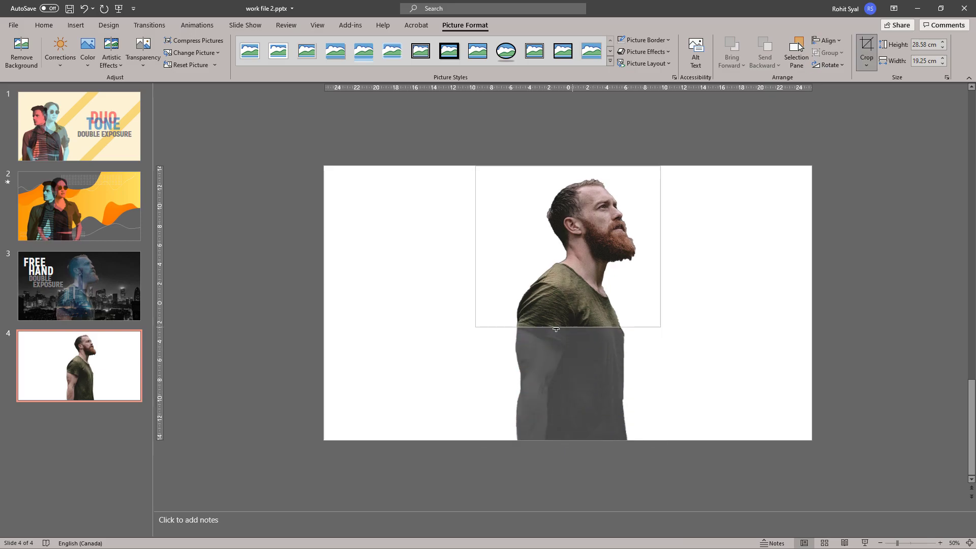
left_click(444, 333)
left_click(584, 279)
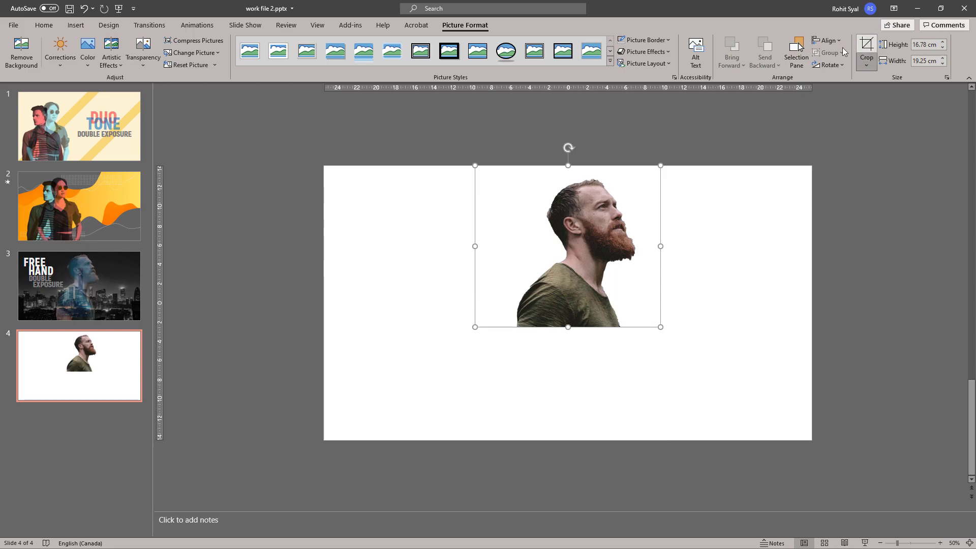
Extend the crop slightly downward and enlarge the man's picture to the full slide height of 28.58 cm near the slide's centre
left_click(860, 46)
left_click_drag(568, 327, 568, 350)
left_click(431, 329)
left_click(533, 317)
left_click_drag(475, 350, 383, 440)
left_click_drag(516, 352, 534, 354)
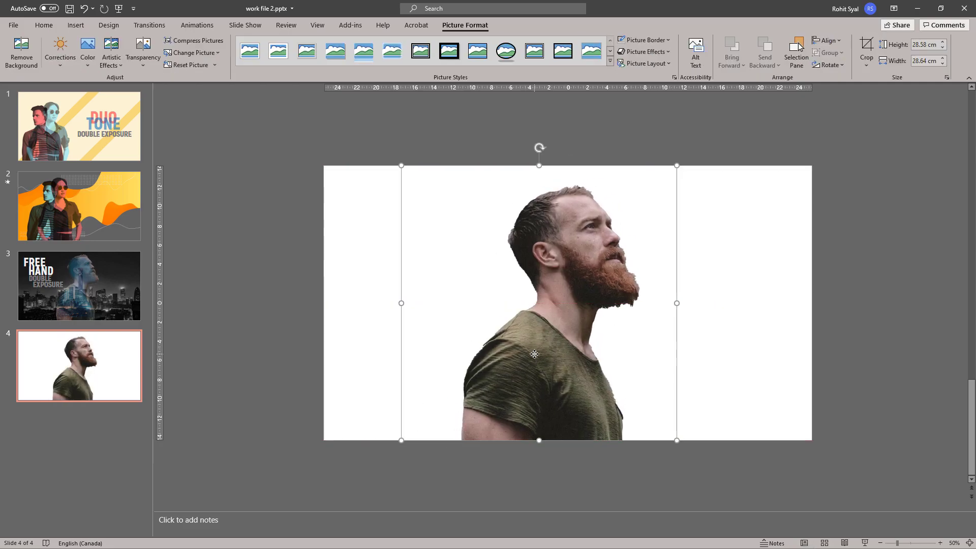
Draw a closed freehand shape loosely around the man's outline, about 29 cm high and 21.7 cm wide
left_click(44, 25)
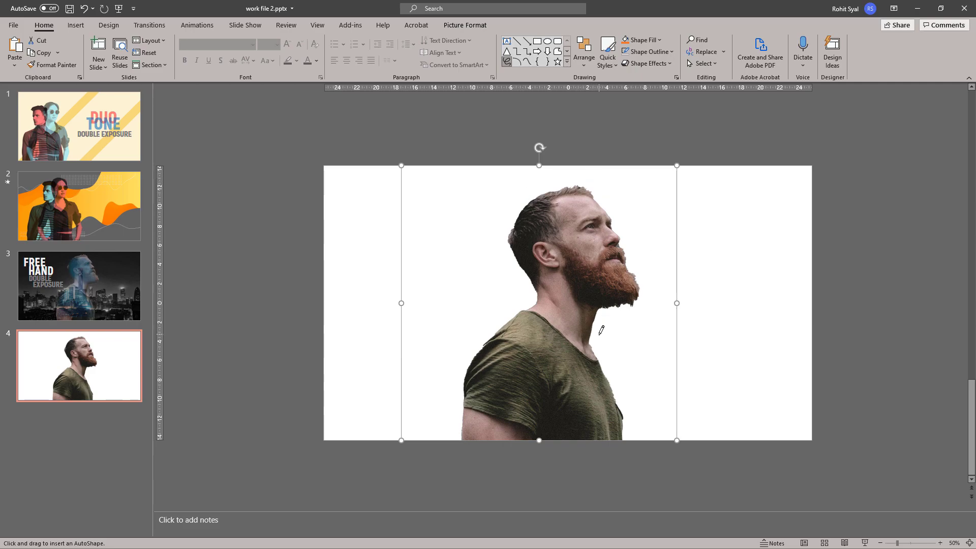
left_click(449, 441)
mouse_move(449, 437)
left_mouse_down()
mouse_move(458, 354)
mouse_move(514, 304)
mouse_move(522, 283)
mouse_move(503, 247)
mouse_move(507, 205)
mouse_move(544, 178)
mouse_move(589, 173)
mouse_move(621, 207)
mouse_move(656, 294)
mouse_move(610, 321)
mouse_move(634, 443)
left_mouse_up()
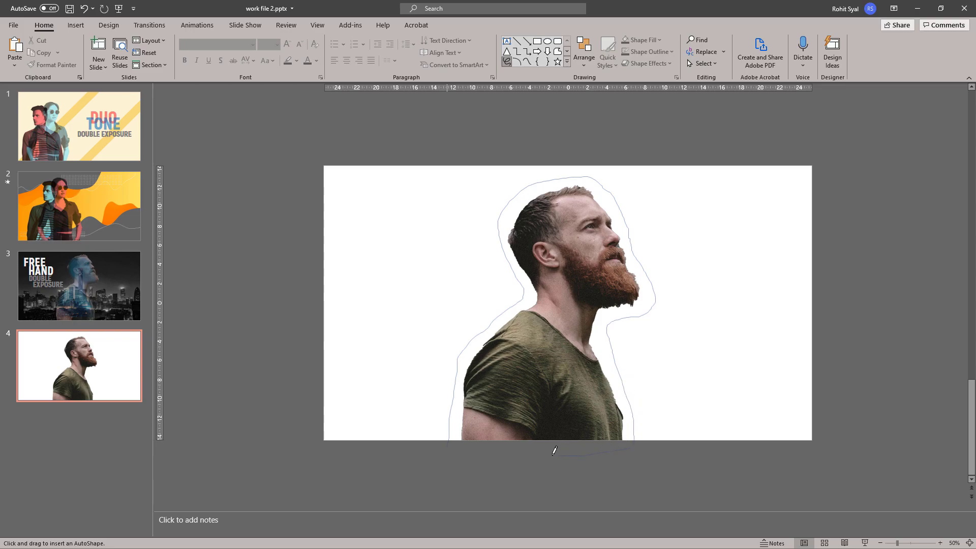
left_click_drag(452, 443, 451, 439)
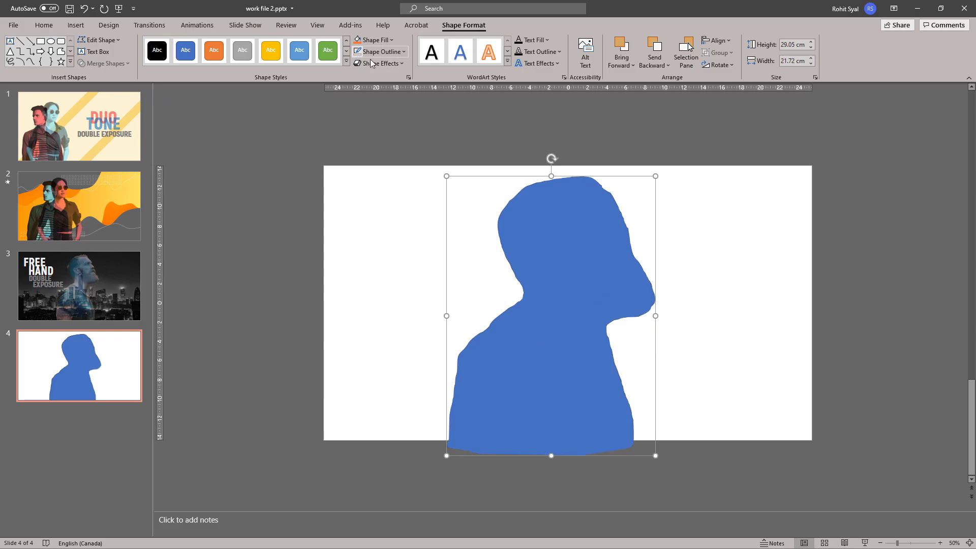
Fill the freehand silhouette with the night city skyline JPG from the images folder
right_click(524, 210)
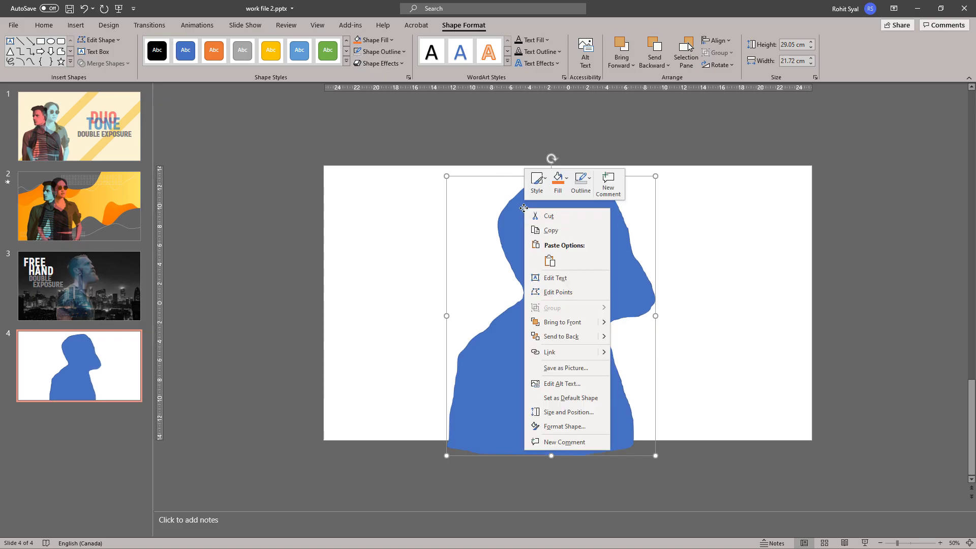
left_click(566, 431)
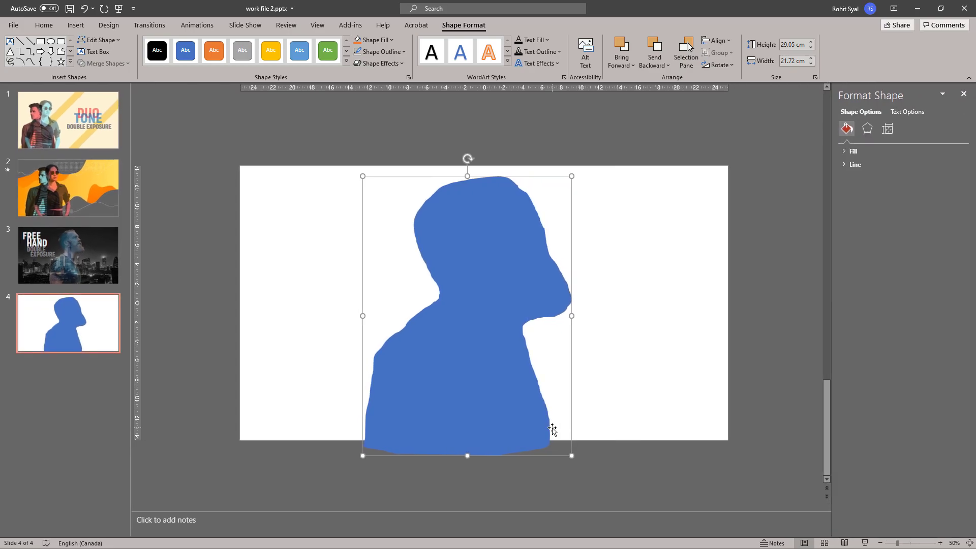
left_click(843, 152)
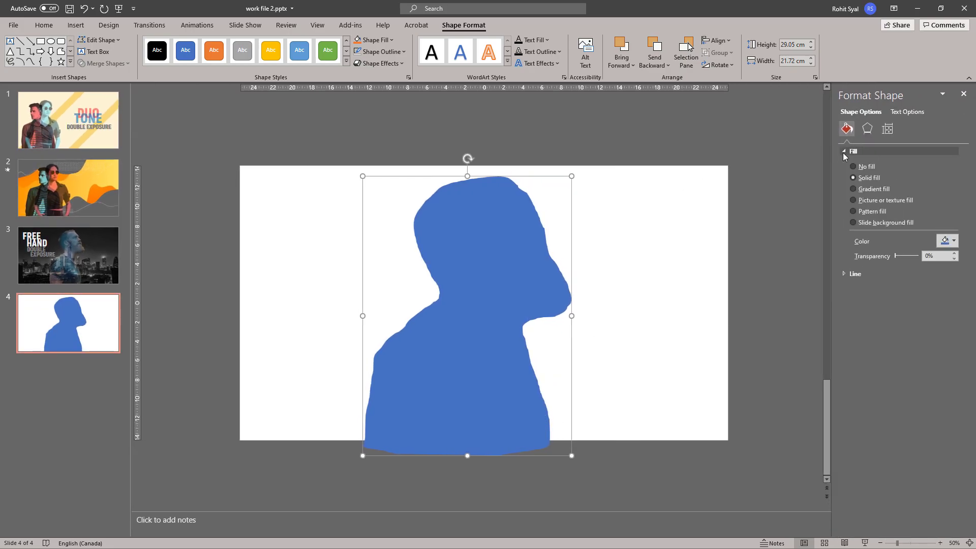
left_click(872, 204)
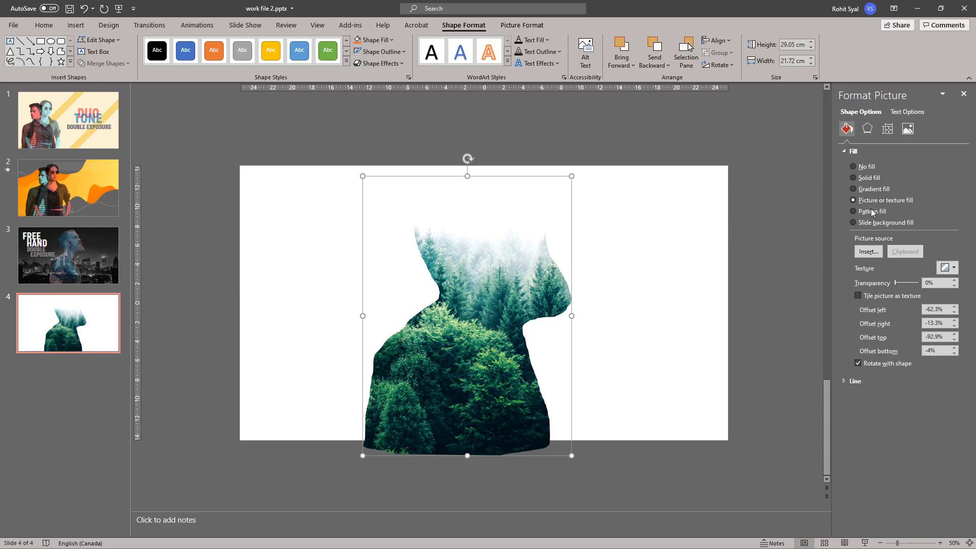
left_click(868, 252)
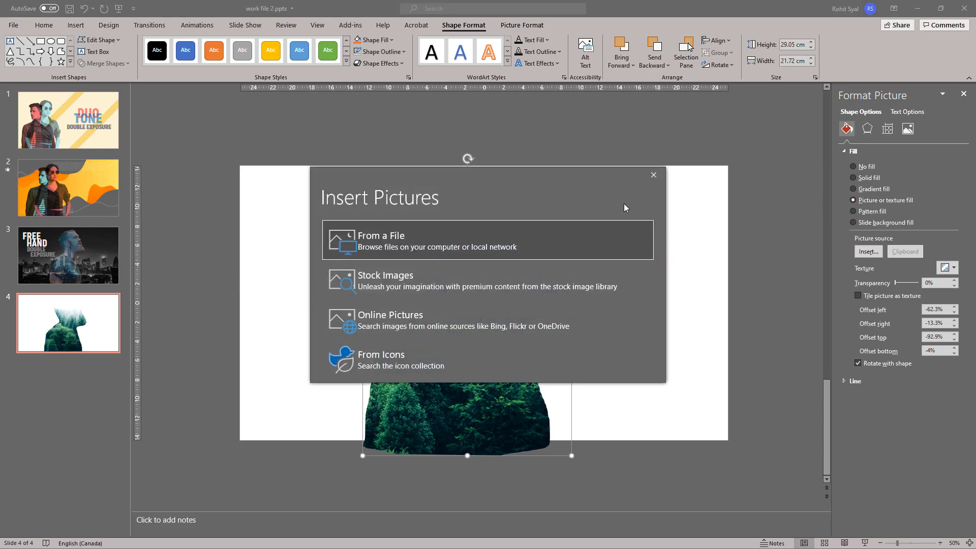
left_click(383, 239)
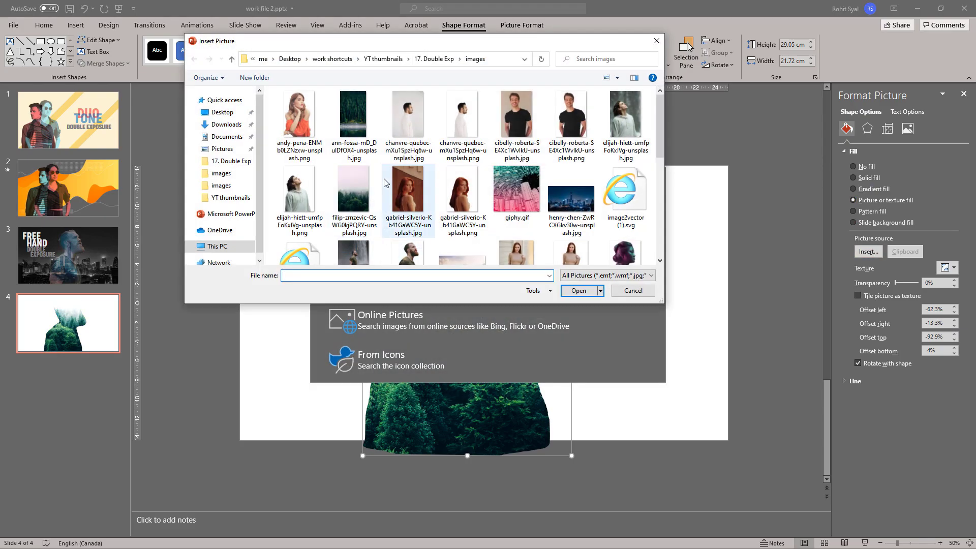
left_click(566, 203)
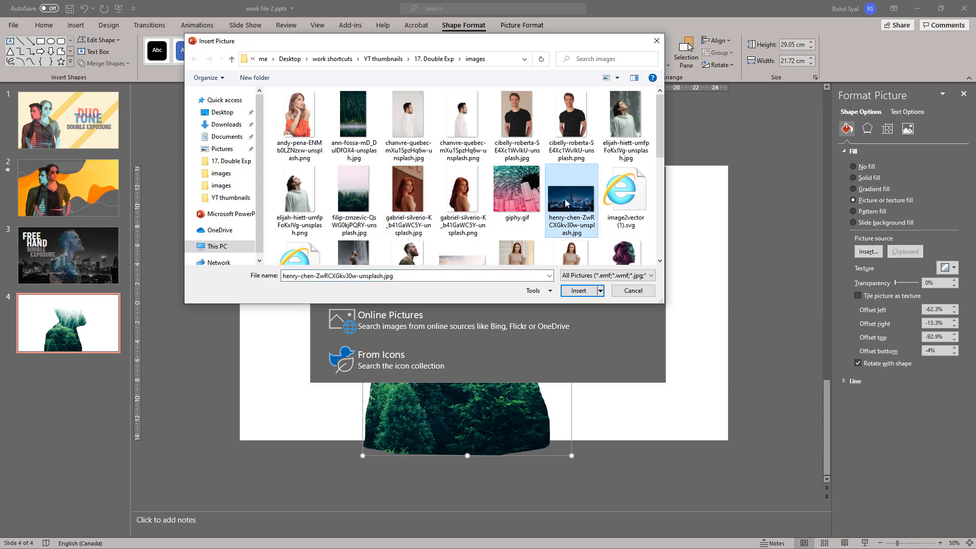
left_click(584, 289)
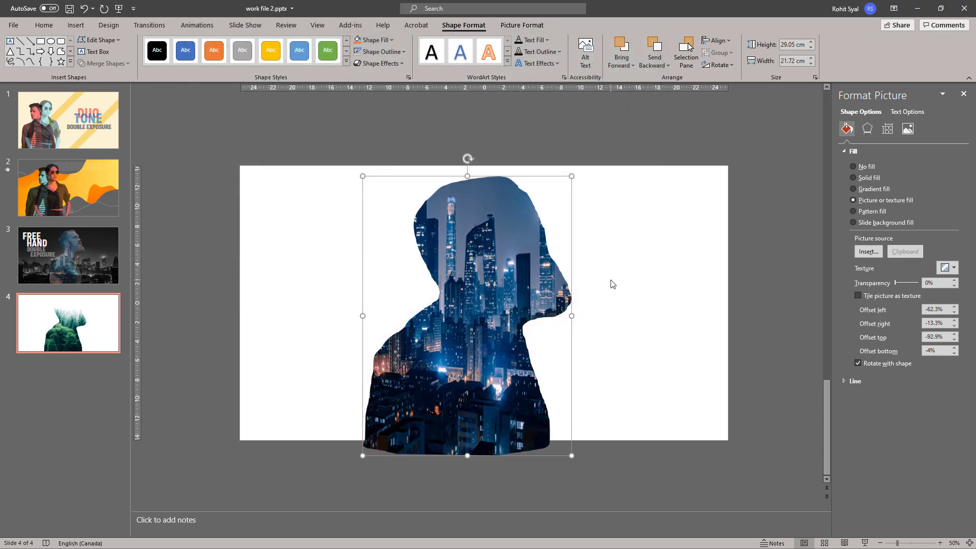
Resize the skyline fill within the silhouette's crop frame so the image spans exactly the slide's full width and height
scroll(586, 286, "down", 2)
left_click(521, 25)
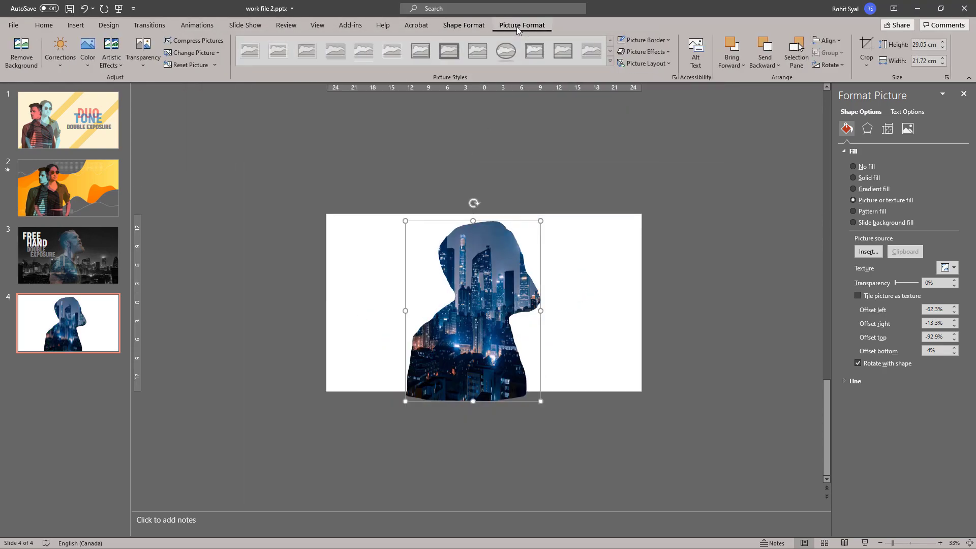
left_click(869, 45)
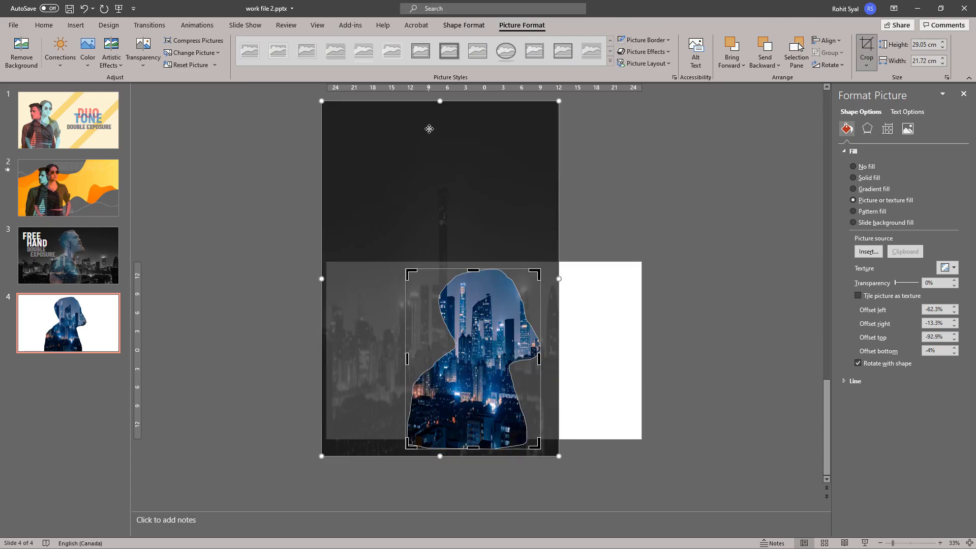
left_click_drag(436, 100, 406, 213)
left_click_drag(439, 408, 438, 391)
left_click_drag(559, 302, 640, 302)
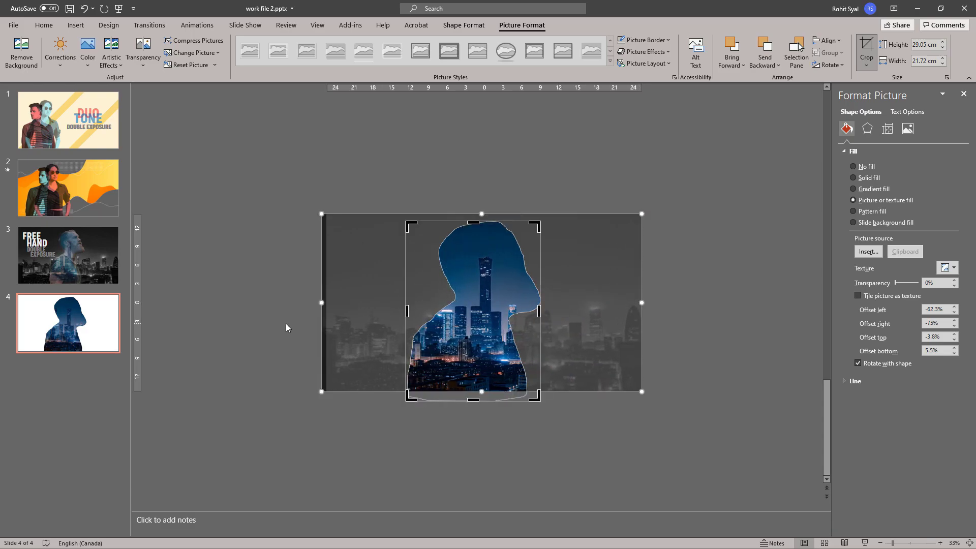
left_click_drag(323, 302, 326, 302)
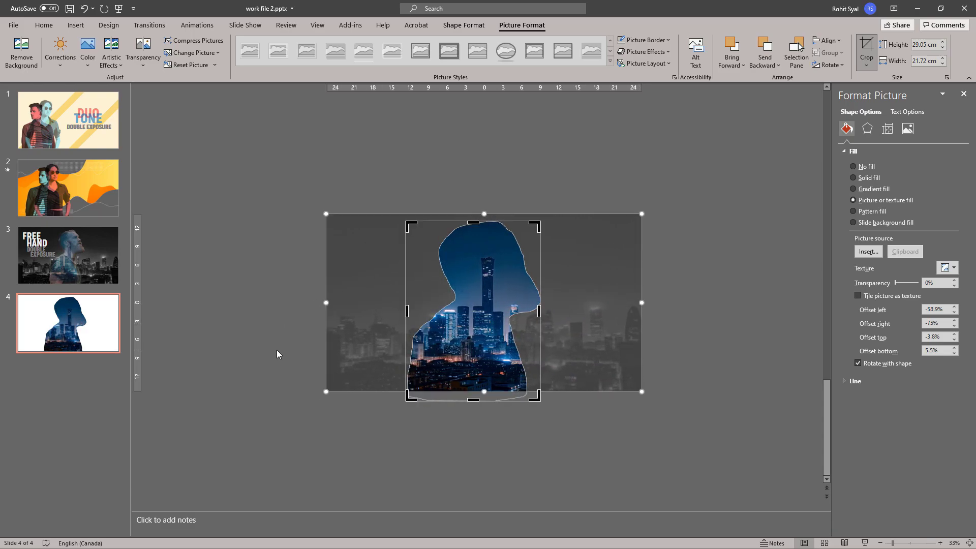
left_click(277, 350)
Finish cropping the skyline fill and apply a 10 pt soft edge to the freehand silhouette
left_click(492, 284)
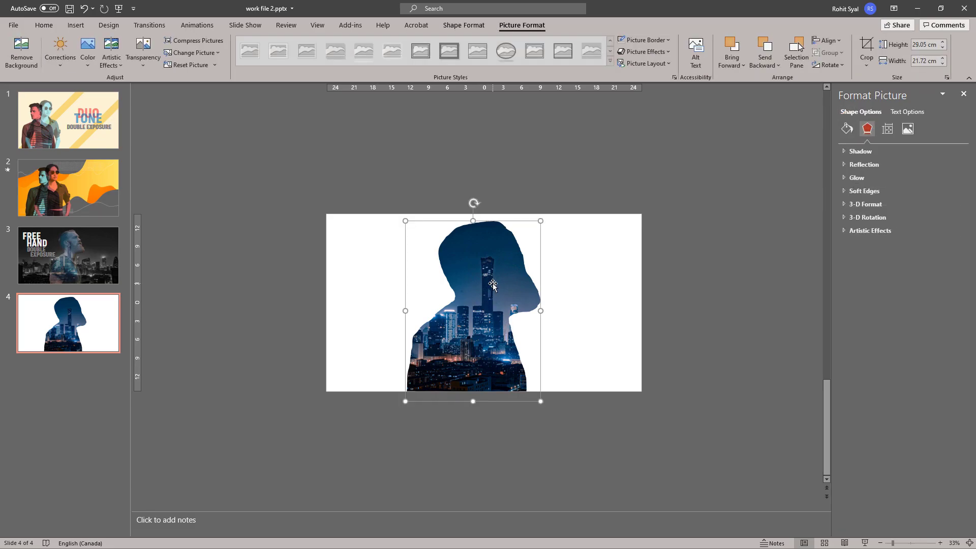
left_click(649, 53)
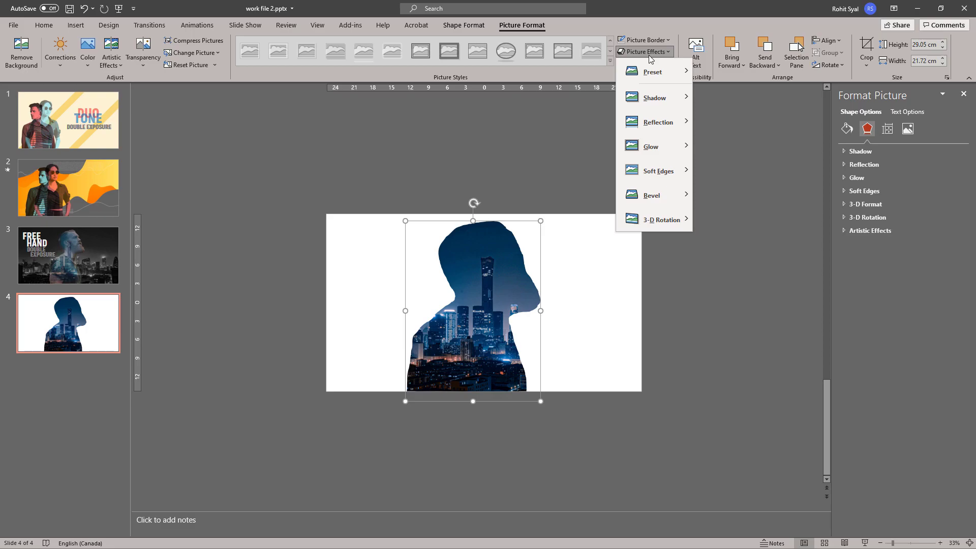
mouse_move(660, 171)
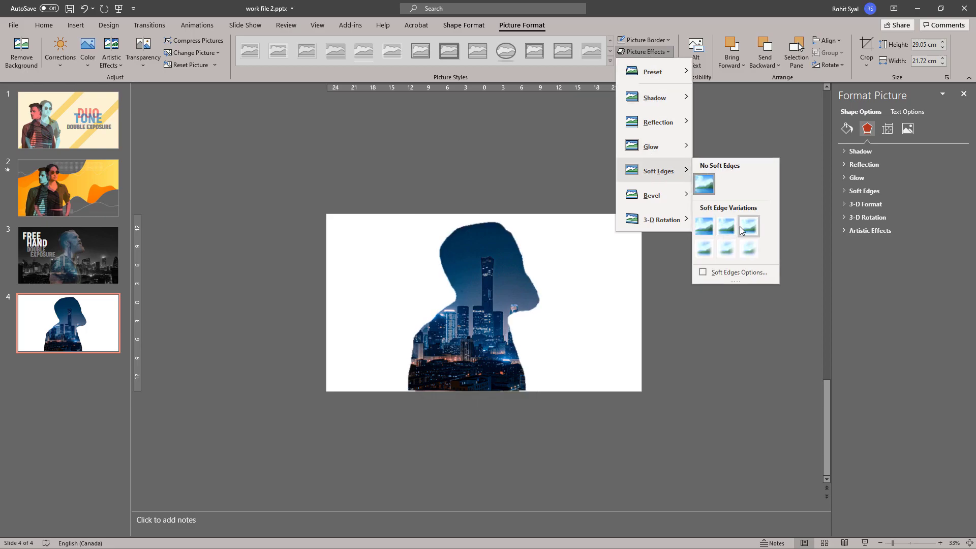
left_click(702, 251)
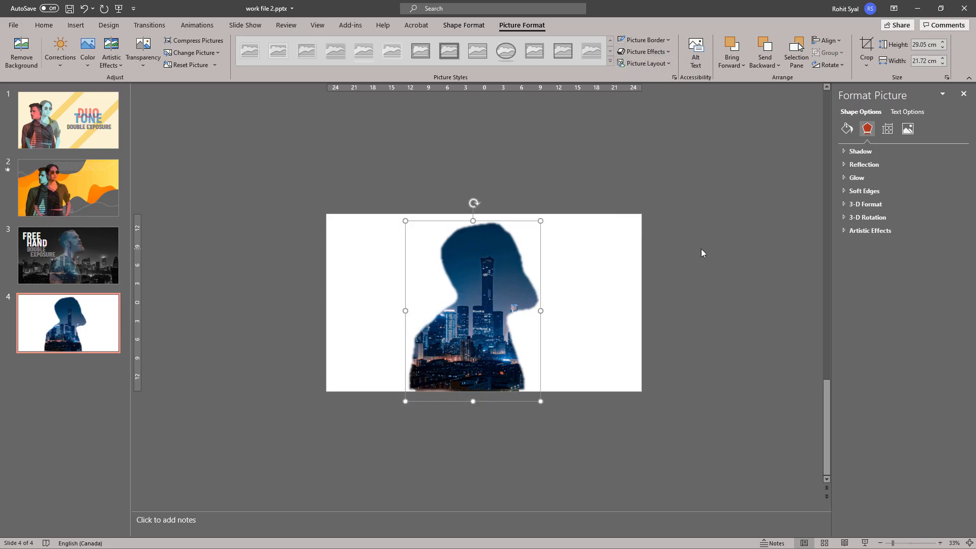
left_click(887, 129)
left_click(867, 129)
left_click(843, 192)
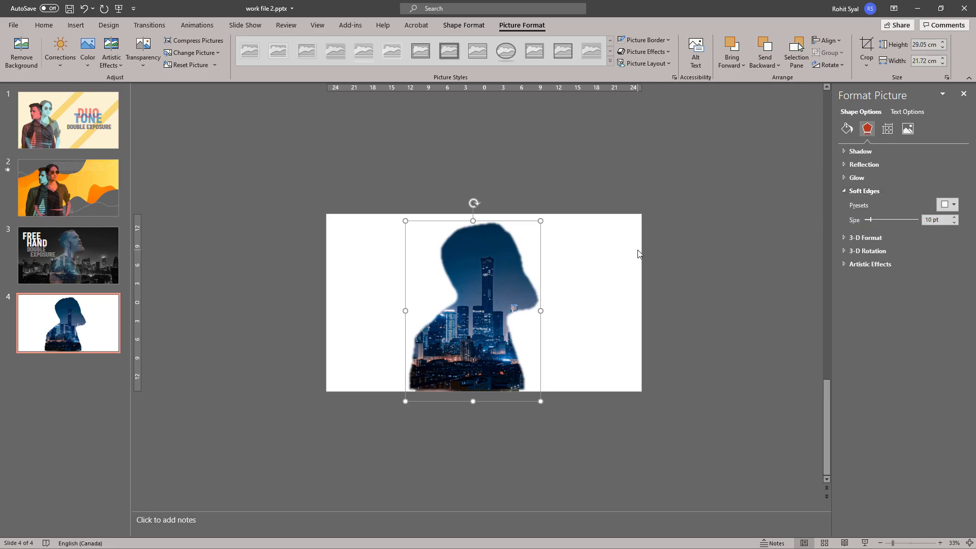
Set the skyline silhouette's picture transparency to about 47% so the man blends through it
left_click(907, 130)
left_click(845, 175)
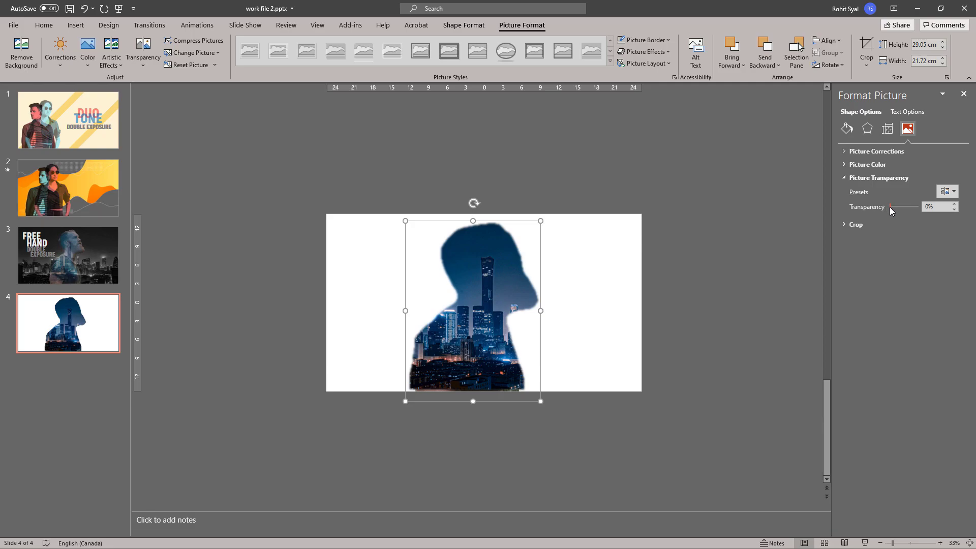
left_click_drag(890, 206, 902, 210)
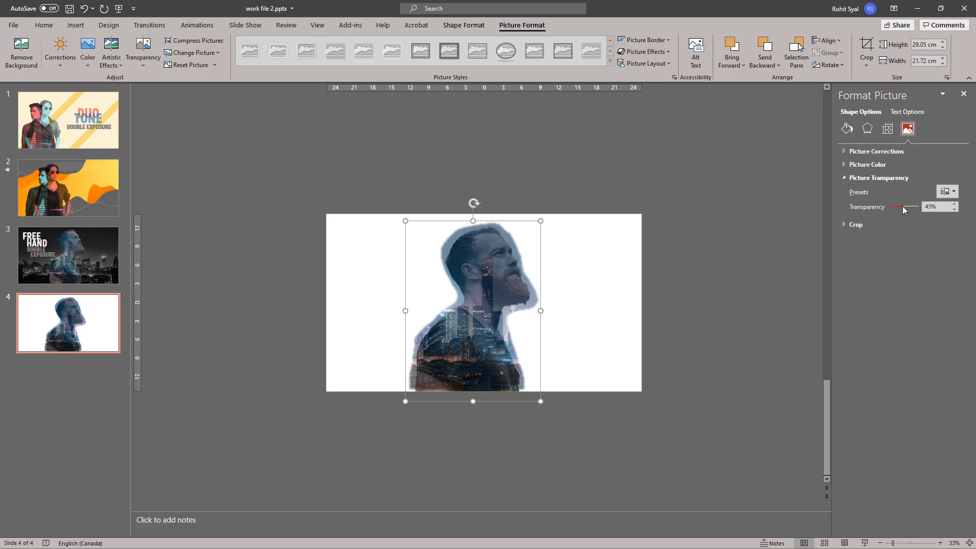
left_click_drag(904, 209, 904, 210)
Increase the skyline silhouette's soft edge size to 45 pt
left_click(868, 129)
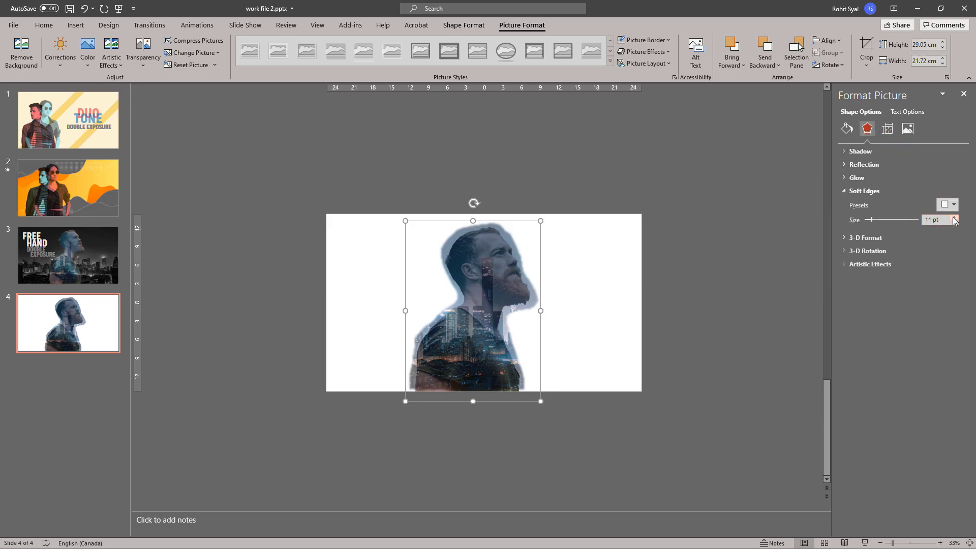
left_click(954, 218)
left_click(953, 217)
left_click(954, 217)
left_click(953, 217)
left_click(953, 217)
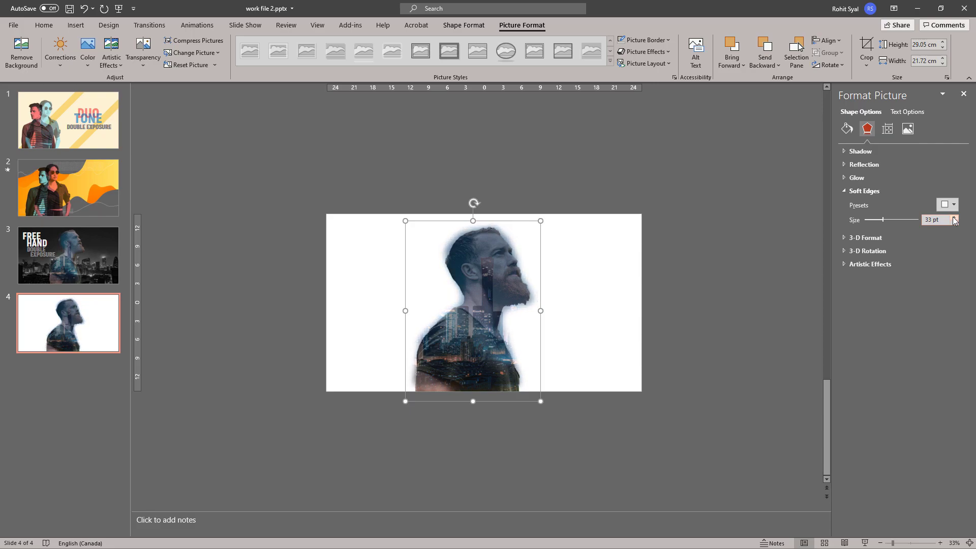
left_click(953, 218)
left_click(953, 218)
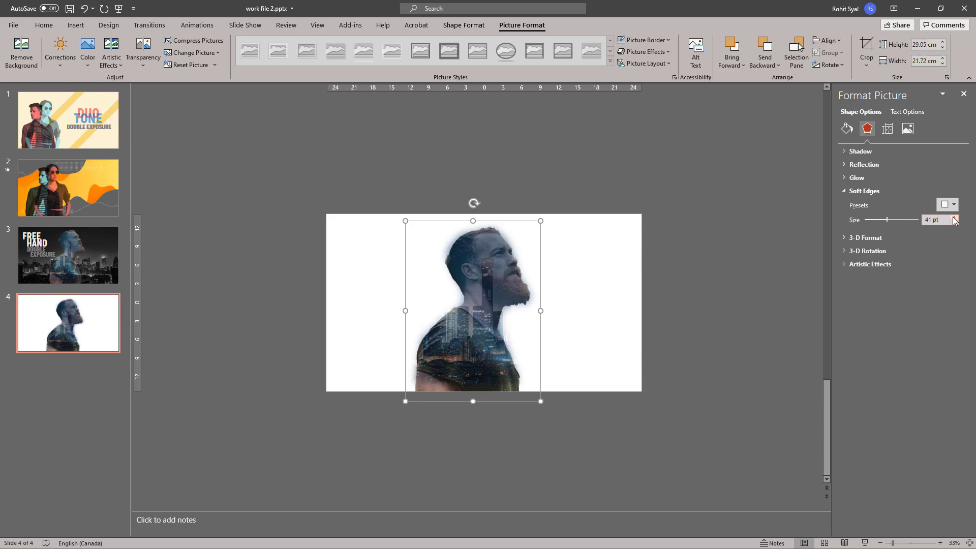
left_click(260, 269)
scroll(274, 272, "up", 2)
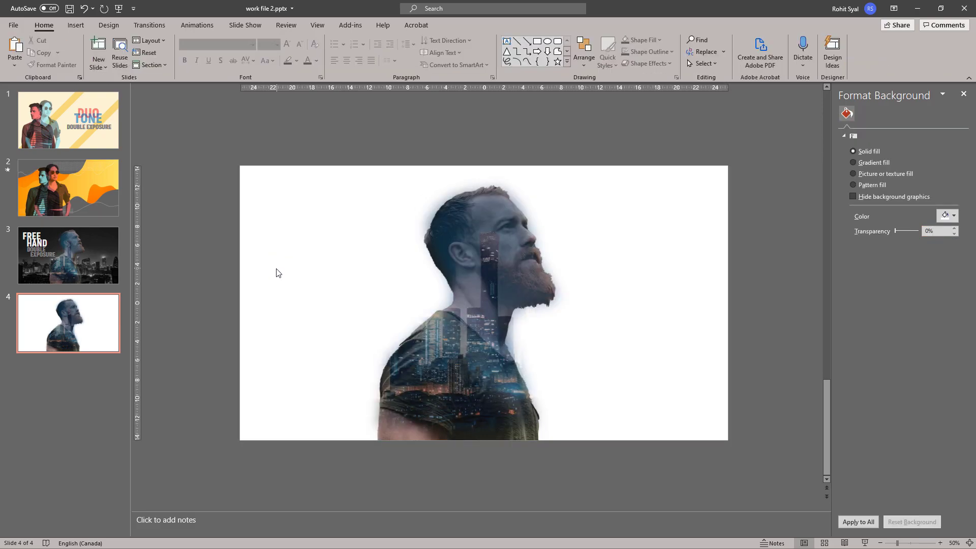
Raise the skyline silhouette's picture transparency to 59%
left_click(418, 362)
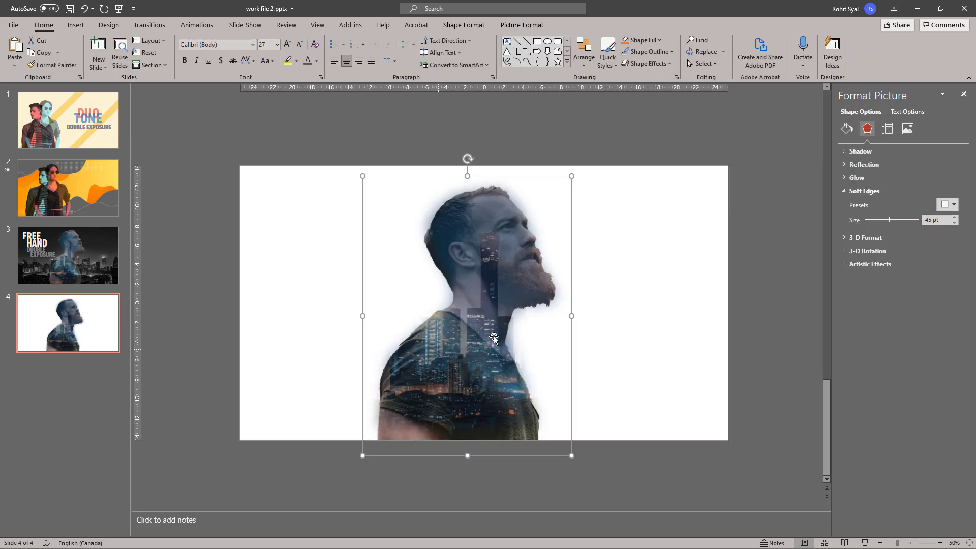
left_click(907, 129)
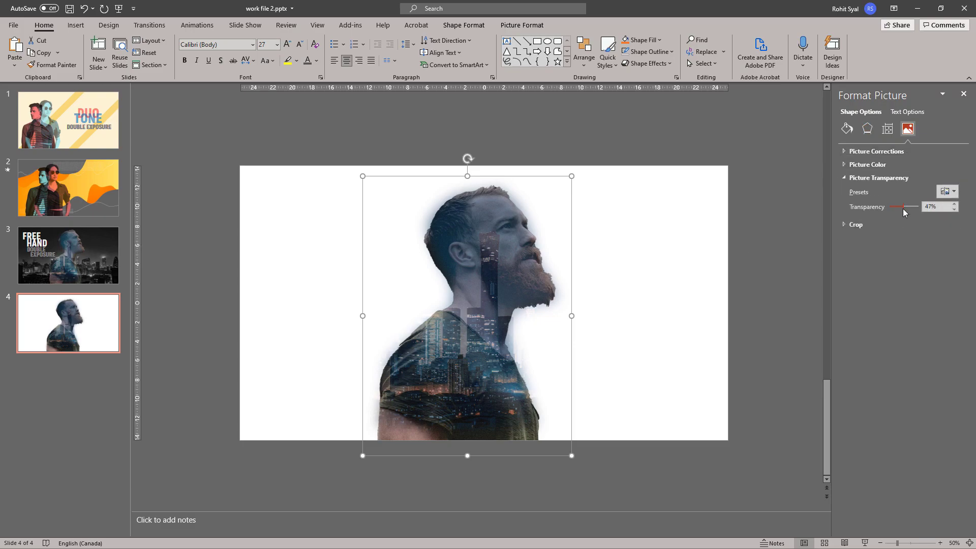
left_click_drag(905, 208, 906, 209)
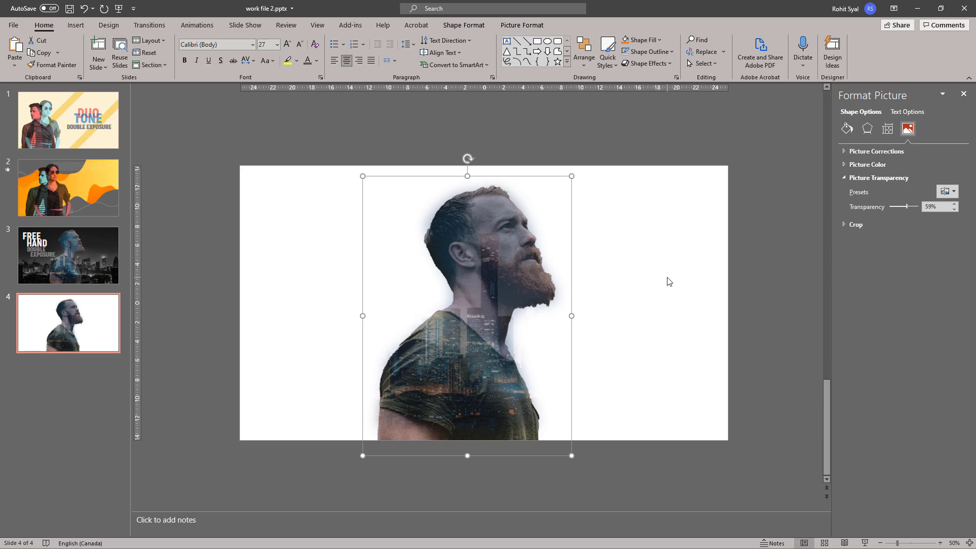
Paste the night city skyline JPG from the images folder onto slide 4 and send it to the back
left_click(669, 281)
key("alt+Tab")
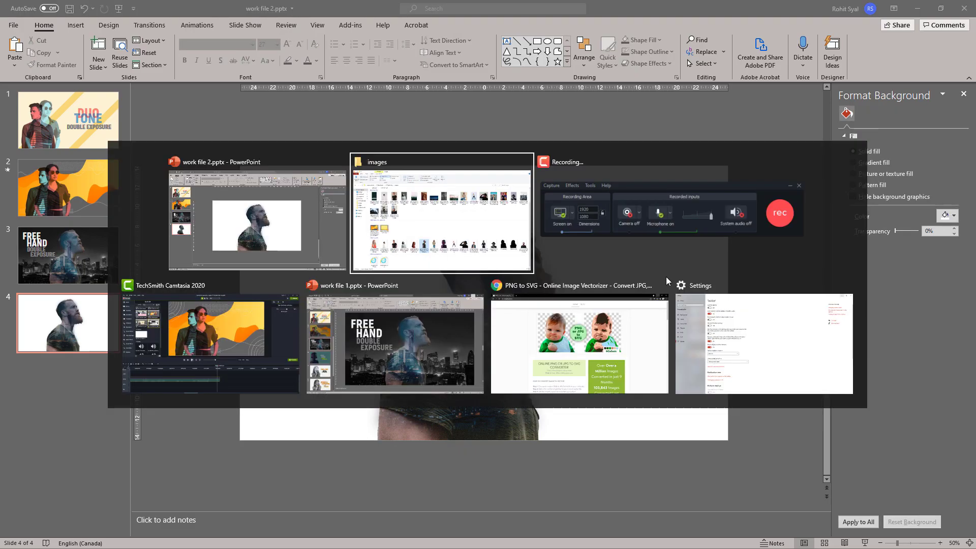
left_click(450, 160)
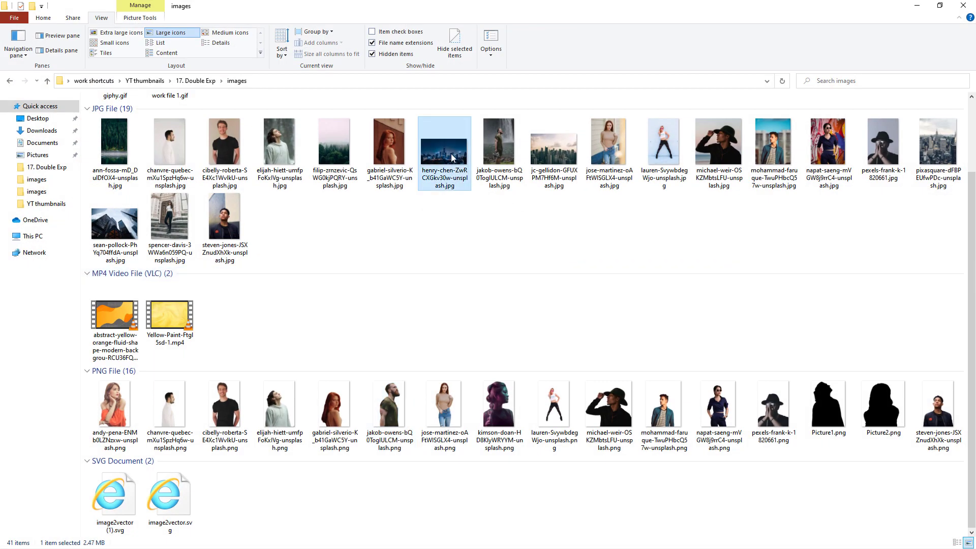
left_click(916, 6)
right_click(283, 232)
left_click(308, 249)
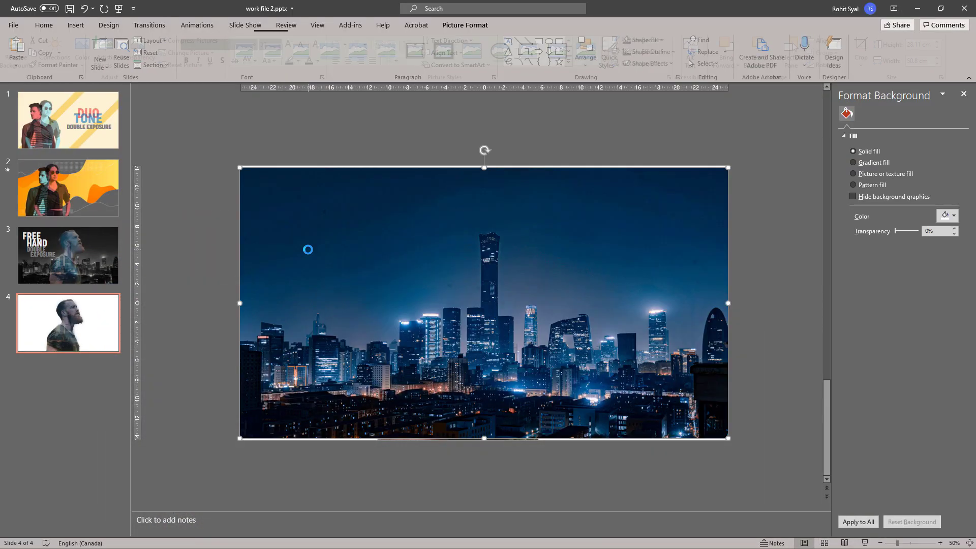
right_click(288, 224)
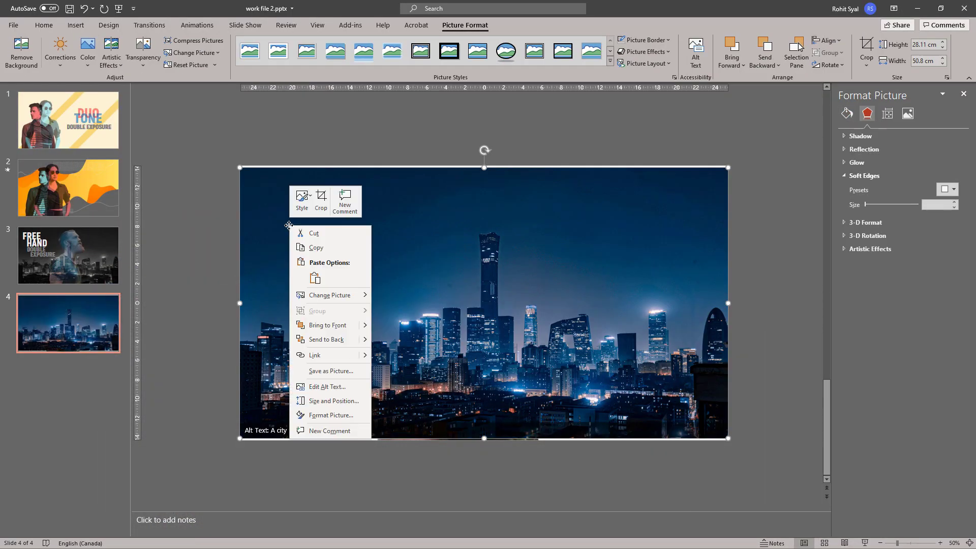
left_click(314, 278)
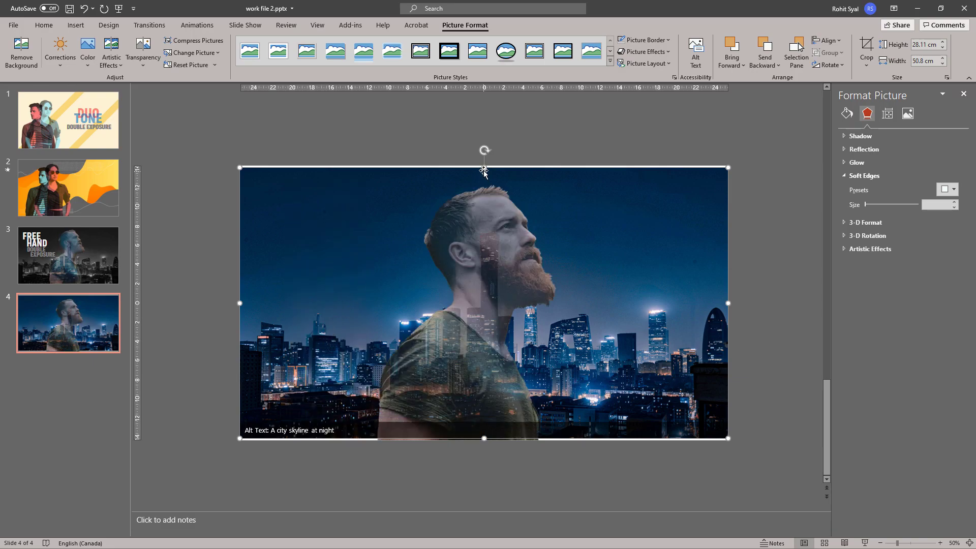
Stretch the background skyline to the full slide height of 28.58 cm and desaturate it completely to greyscale
left_click_drag(483, 166, 484, 162)
mouse_move(487, 440)
left_mouse_down()
mouse_move(472, 428)
mouse_move(472, 441)
left_mouse_up()
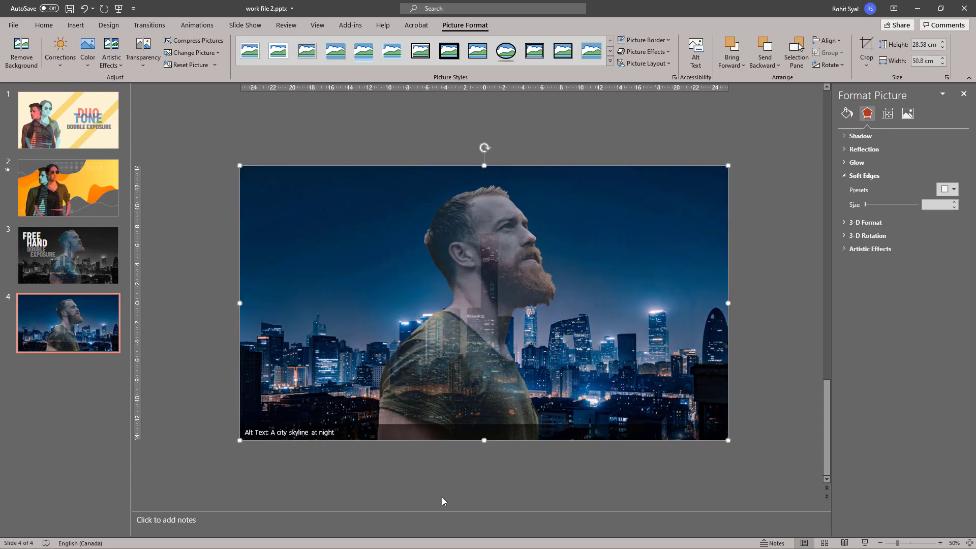
left_click(86, 70)
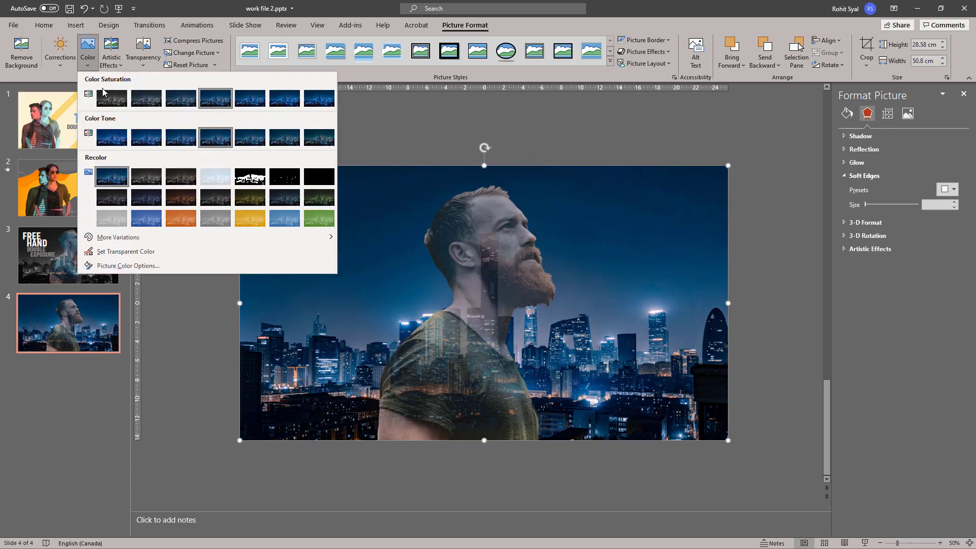
left_click(104, 92)
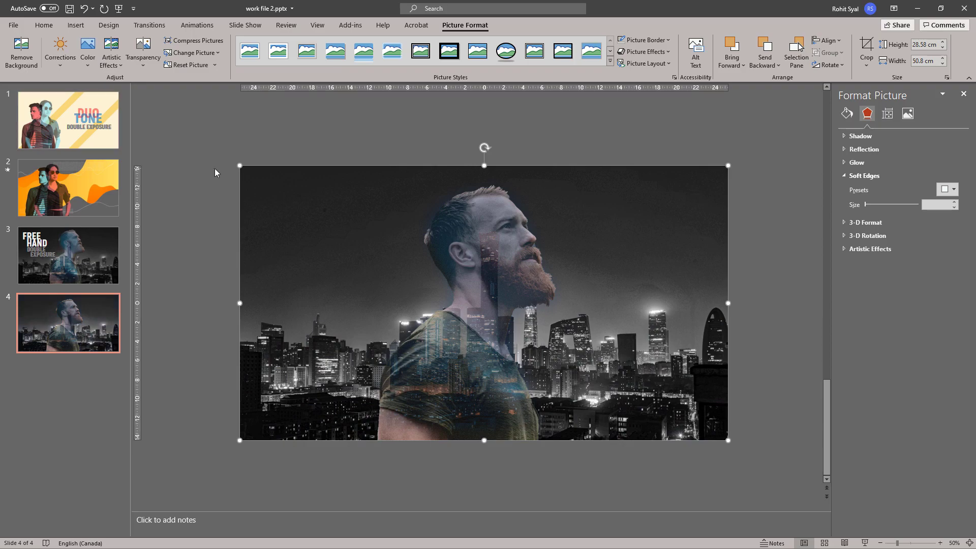
left_click(199, 261)
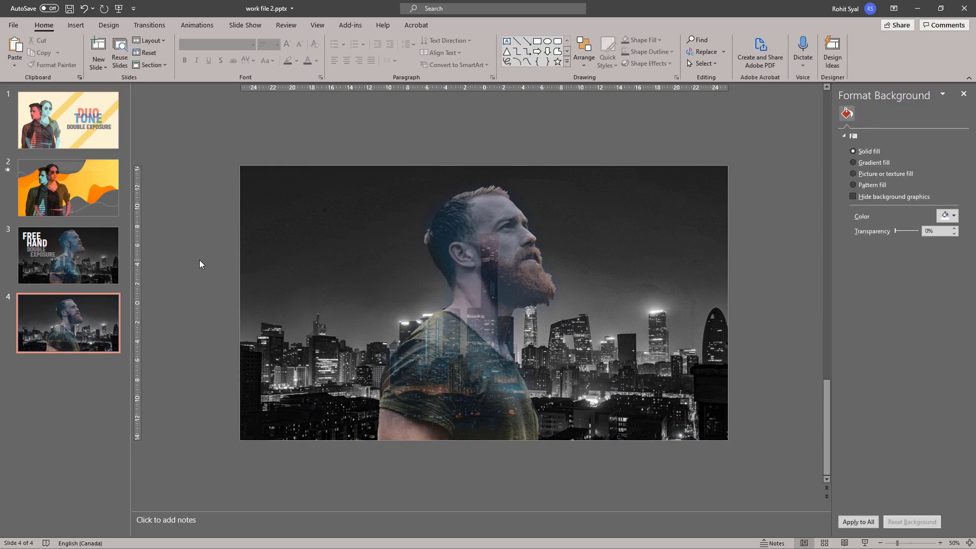
Move the skyline silhouette aside to the man's left and set the man's picture transparency to 18%
left_click(312, 371)
mouse_move(332, 370)
left_mouse_down()
mouse_move(460, 376)
mouse_move(344, 370)
left_mouse_up()
left_click(482, 374)
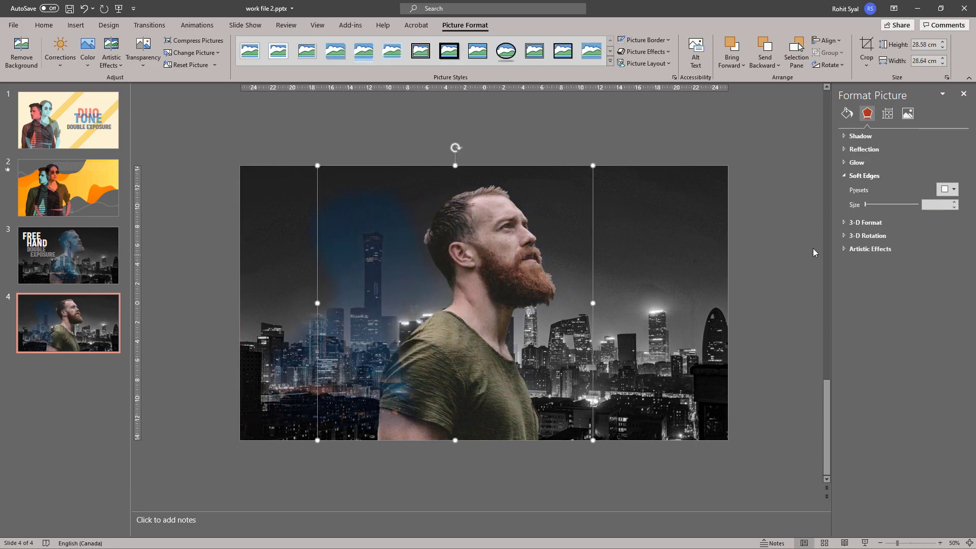
left_click(908, 113)
left_click(885, 163)
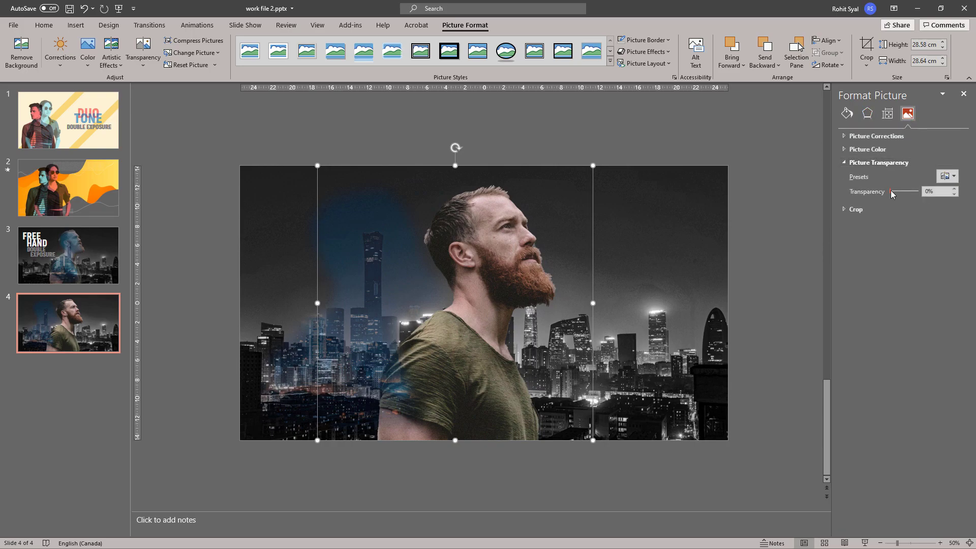
left_click_drag(891, 192, 896, 193)
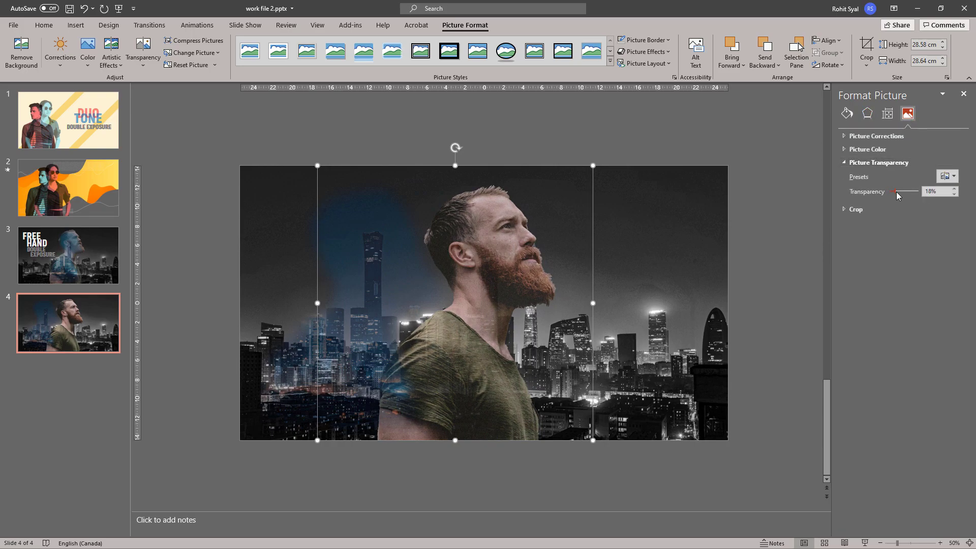
Move the skyline silhouette back over the man and nudge it slightly left to align with his figure
left_click(341, 350)
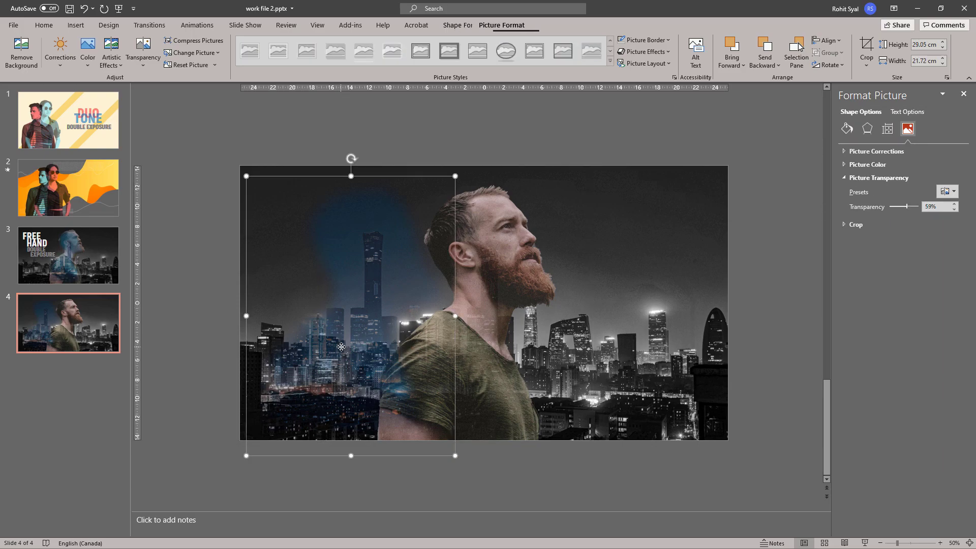
left_click_drag(343, 351, 459, 353)
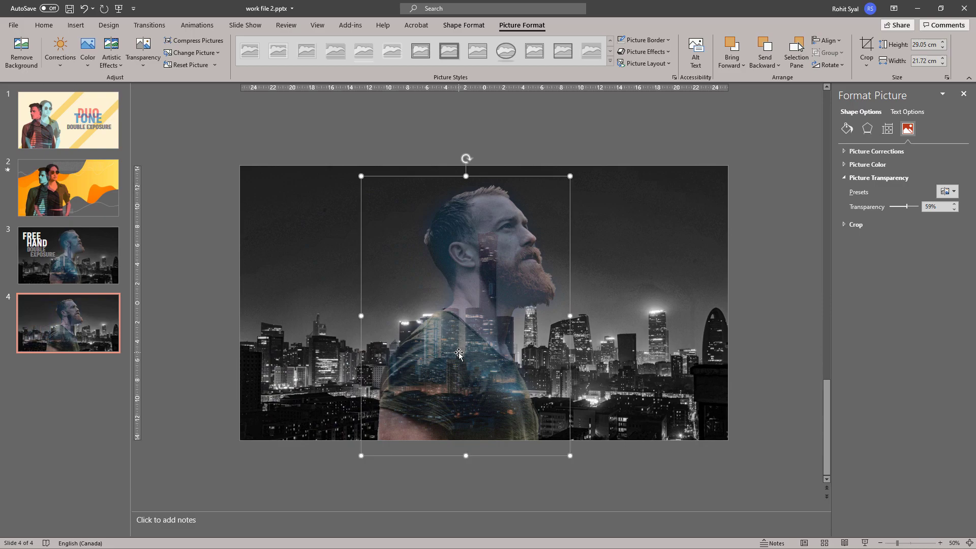
key("ctrl+Left")
key("ctrl+Left")
key("ctrl+Left")
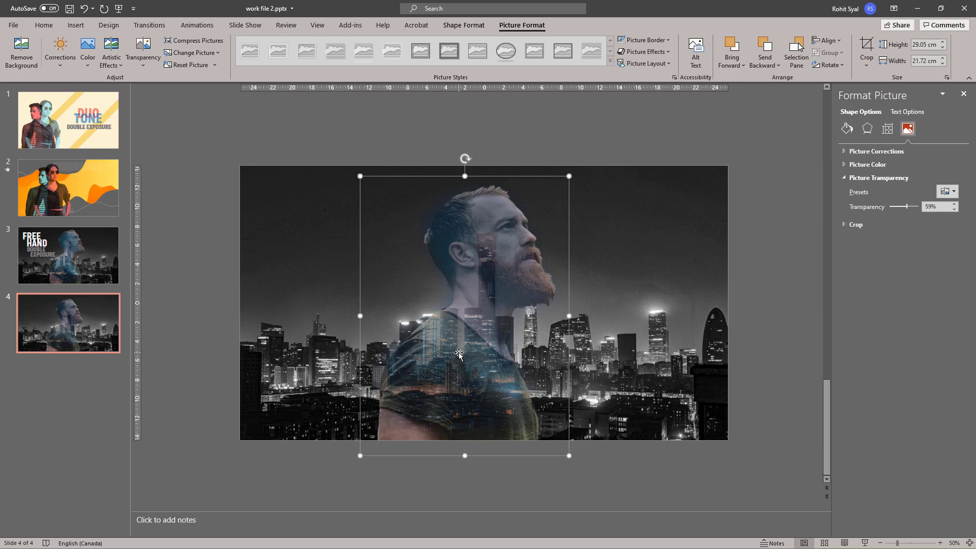
left_click(474, 489)
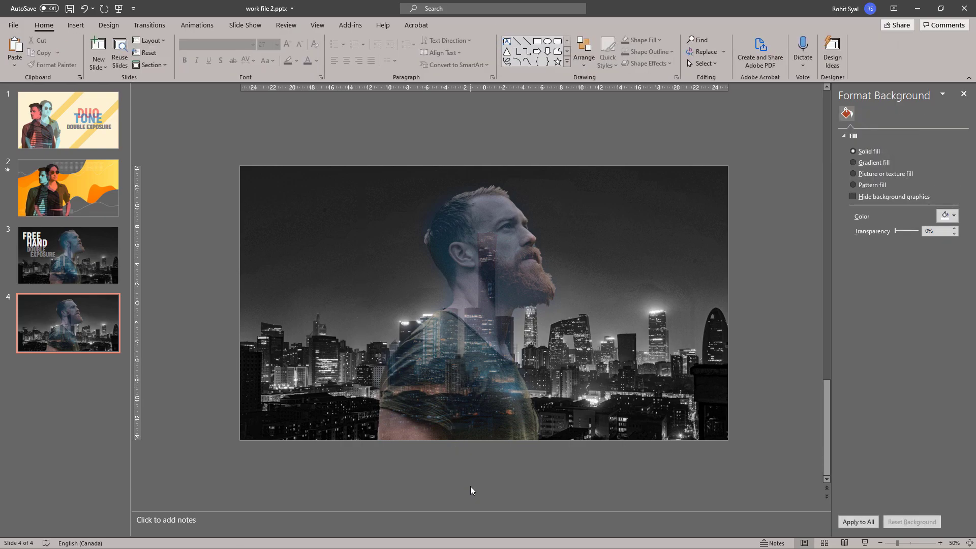
Add a new slide after slide 4 and paste the PNG cutout of the woman with braided hair from the images folder
right_click(32, 382)
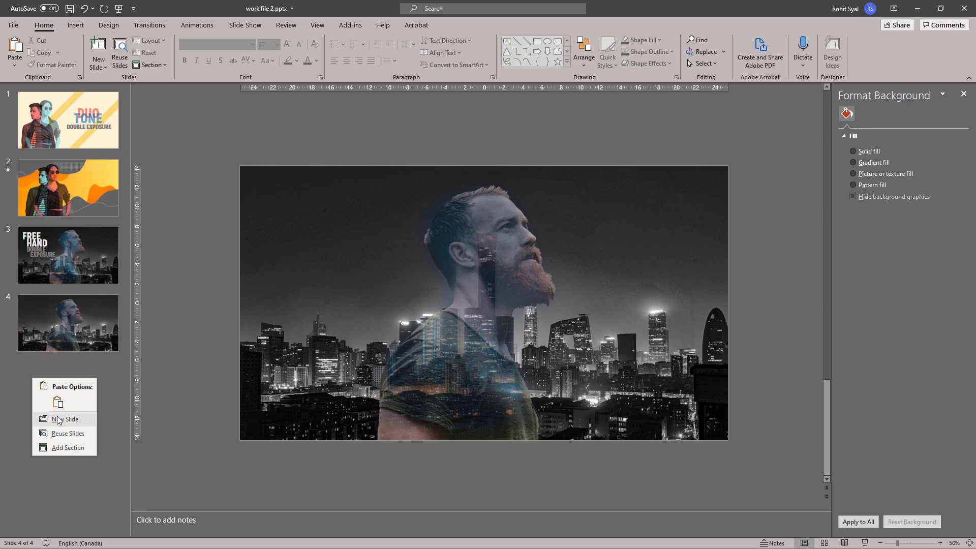
left_click(56, 418)
left_click(334, 331)
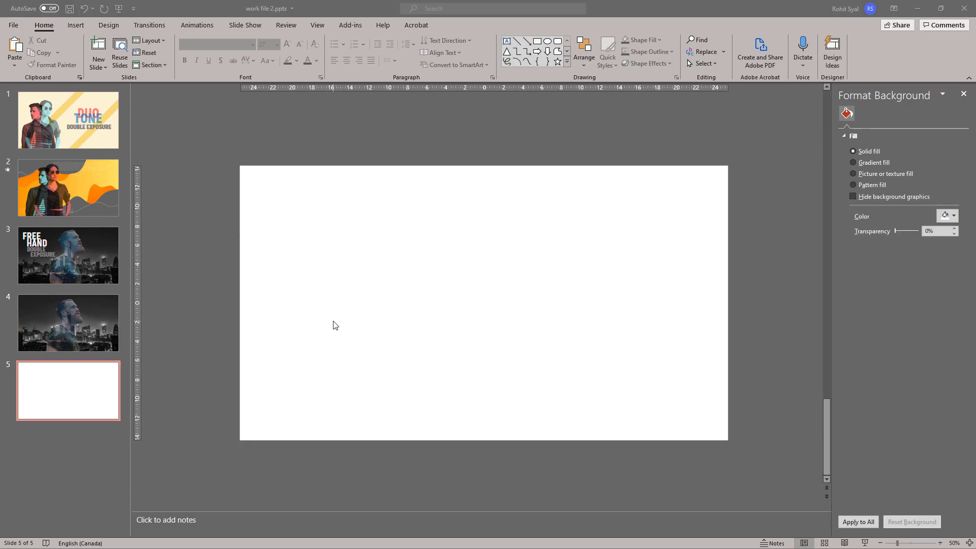
key("alt+Tab")
left_click(492, 410)
key("ctrl+c")
key("alt+Tab")
key("ctrl+v")
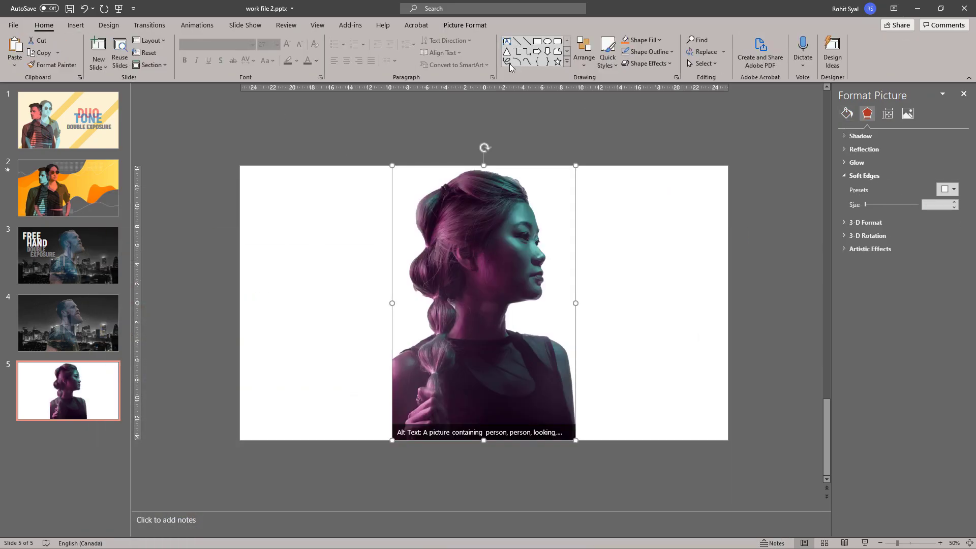
Draw a freehand shape about 30.16 cm high and 19.57 cm wide over the woman's hair, neck and body, leaving her face uncovered
left_click(507, 62)
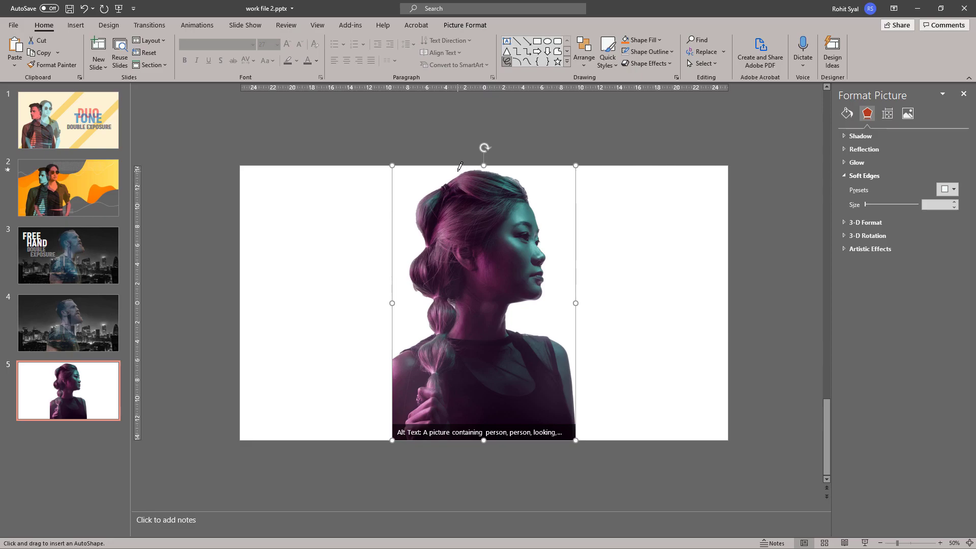
mouse_move(453, 166)
left_mouse_down()
mouse_move(412, 190)
mouse_move(410, 234)
left_mouse_up()
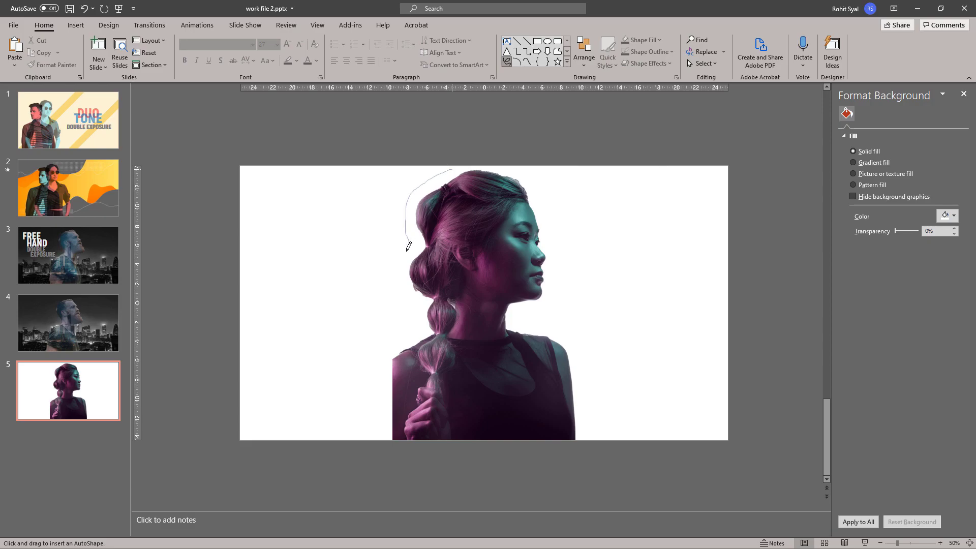
mouse_move(397, 291)
left_mouse_down()
mouse_move(414, 300)
mouse_move(389, 379)
mouse_move(391, 436)
left_mouse_up()
left_click_drag(514, 173, 467, 166)
left_click_drag(453, 163, 455, 166)
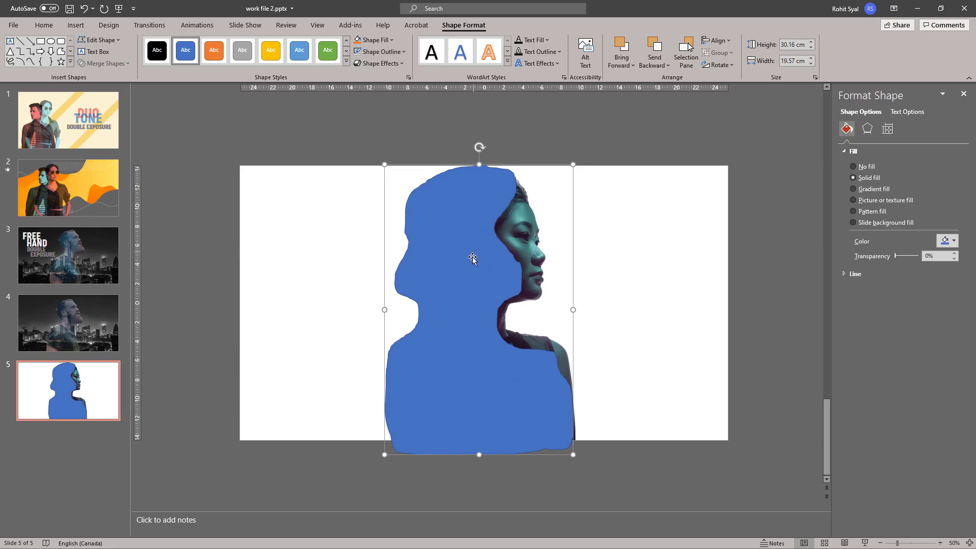
Edit the freehand shape's points and shift two of them outward along the front of the neck
right_click(529, 367)
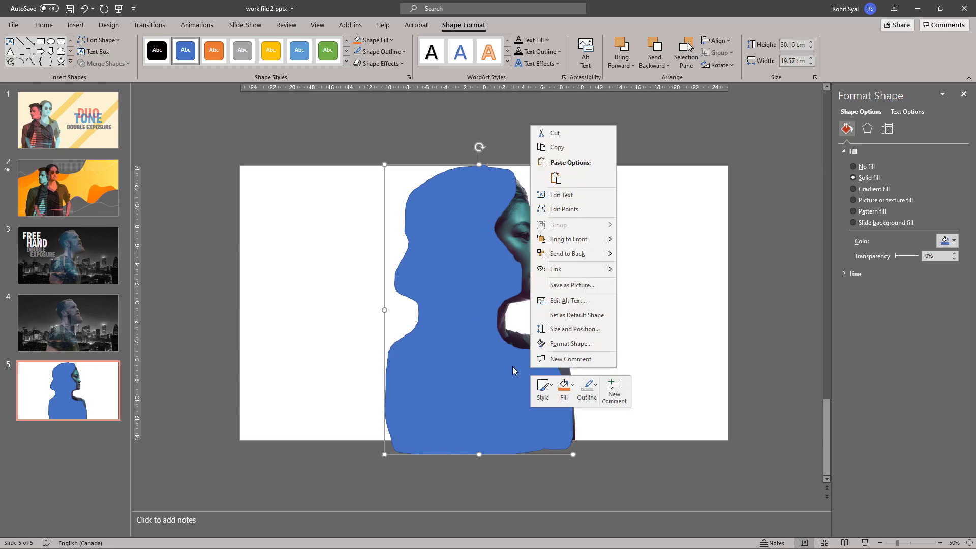
left_click(552, 212)
scroll(527, 325, "up", 10, "ctrl")
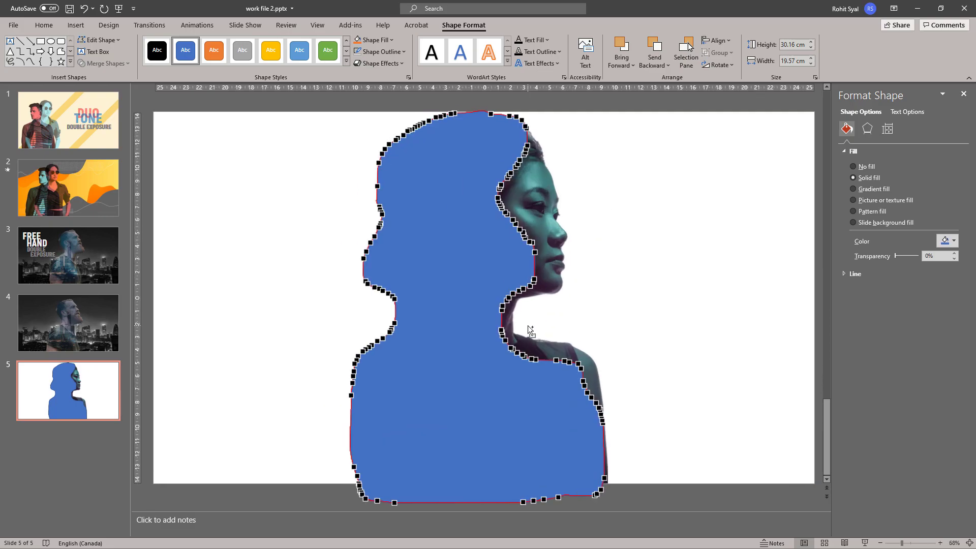
scroll(527, 329, "up", 5, "ctrl")
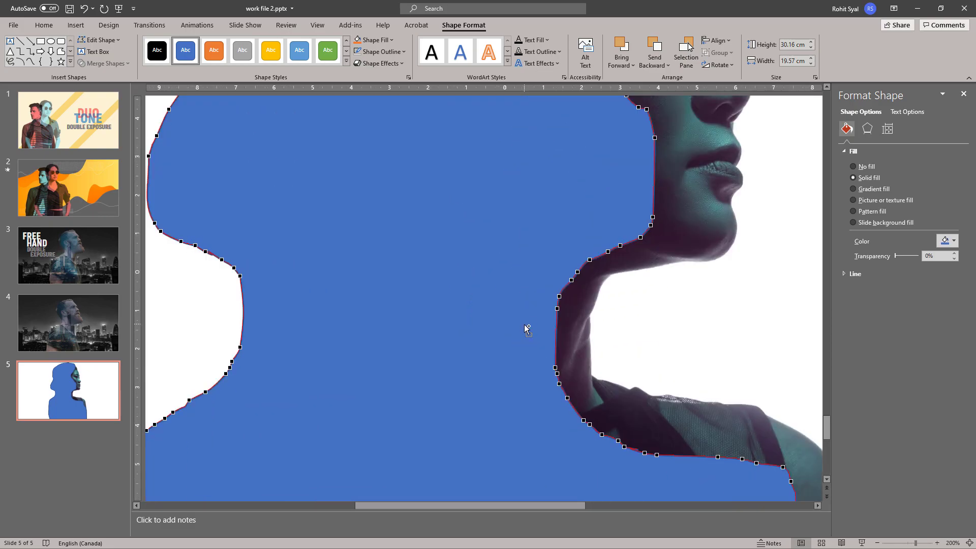
left_click_drag(565, 504, 544, 510)
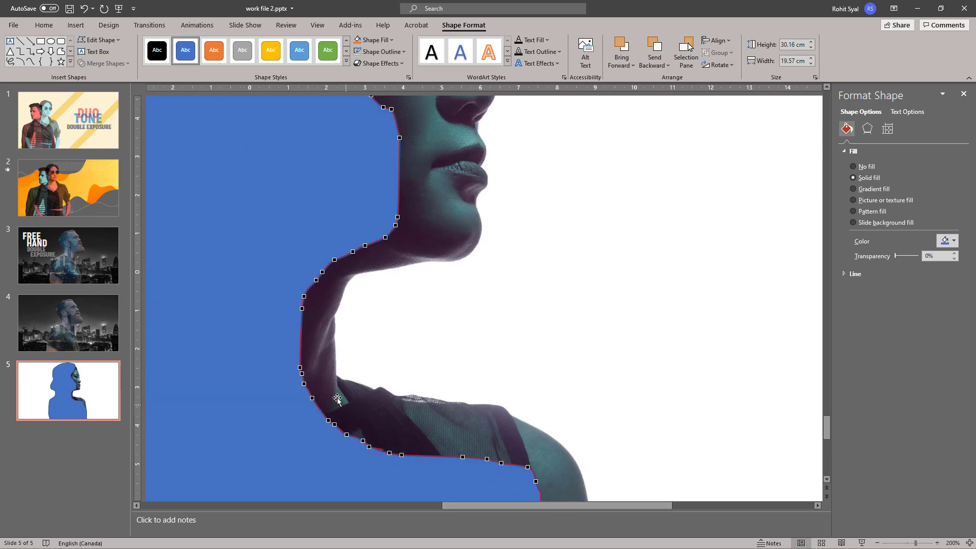
left_click_drag(300, 366, 316, 366)
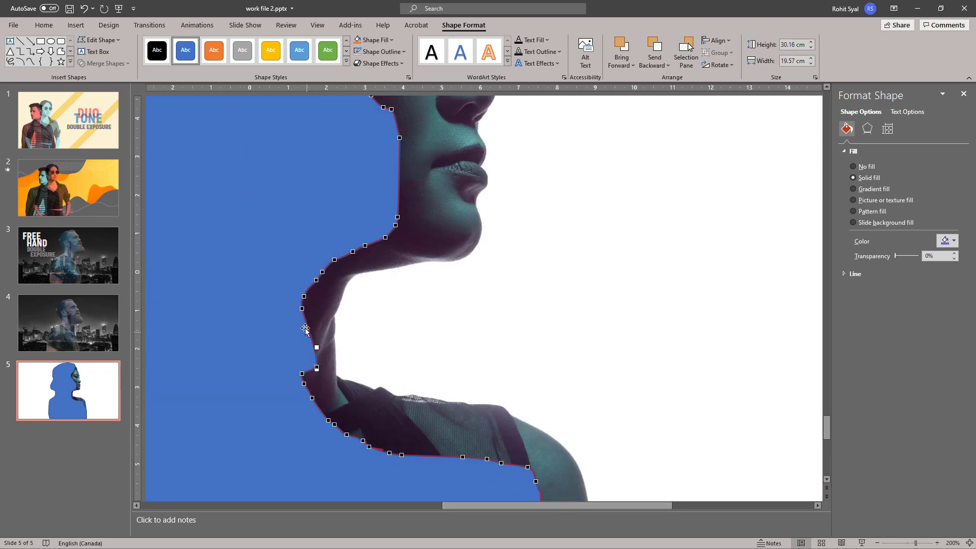
left_click_drag(302, 308, 316, 308)
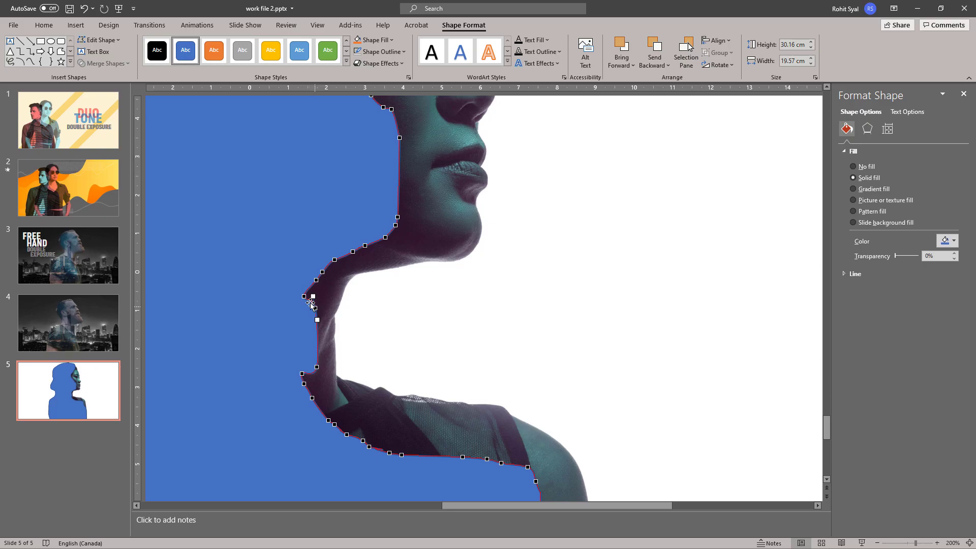
Delete the stray points around the neck and pull the outline outward to follow the woman's collar and shoulder
right_click(304, 295)
left_click(328, 319)
right_click(301, 374)
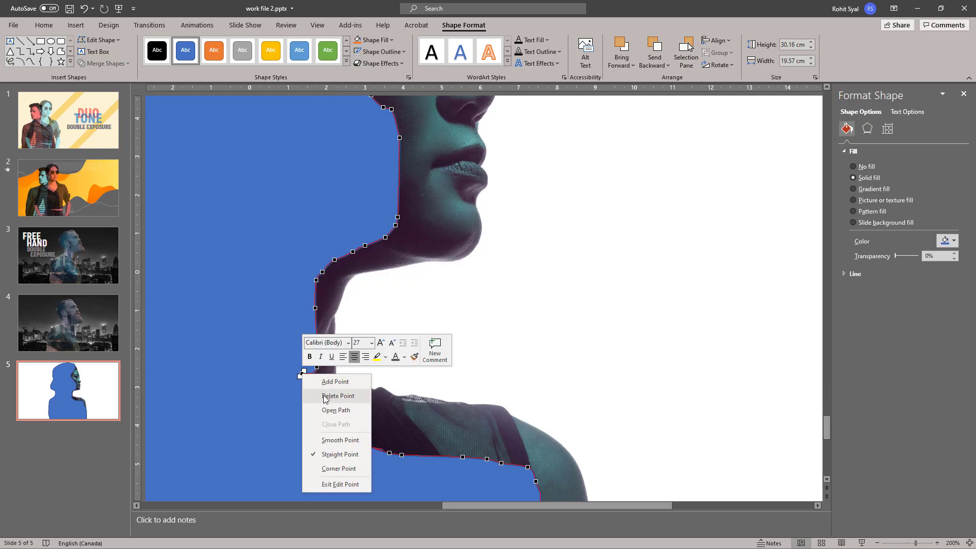
left_click(327, 396)
left_click(312, 397)
right_click(313, 396)
left_click(337, 418)
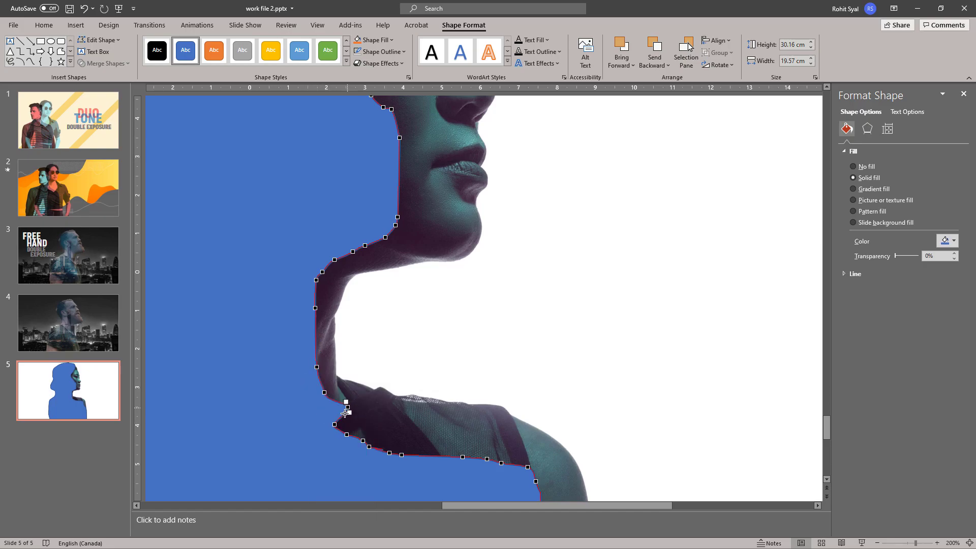
right_click(328, 423)
left_click(351, 447)
left_click_drag(388, 426, 543, 463)
Delete the surplus points along the shoulder line to smooth the outline, and leave point editing
right_click(369, 447)
left_click(402, 352)
right_click(389, 452)
left_click(425, 359)
right_click(402, 455)
left_click(435, 359)
right_click(488, 459)
left_click(523, 363)
scroll(505, 377, "down", 10)
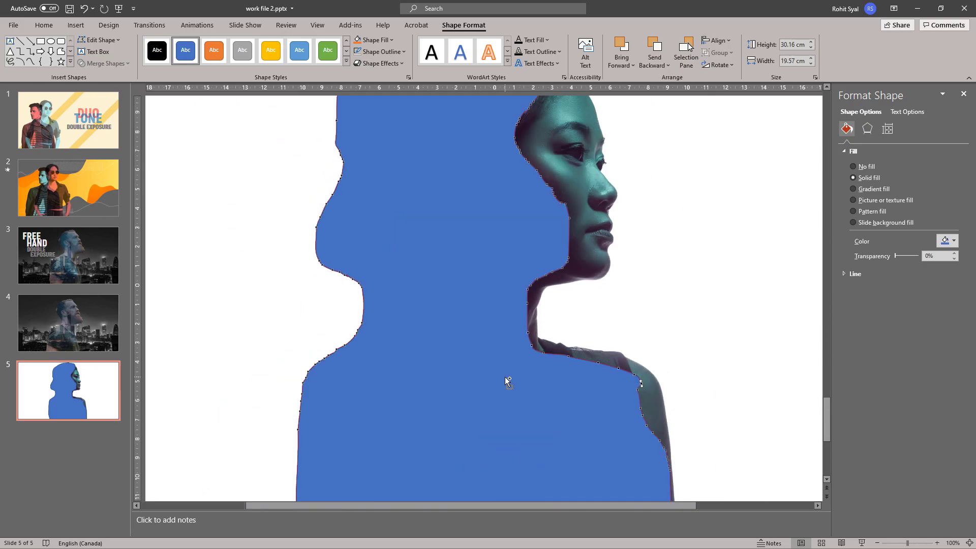
left_click(261, 289)
scroll(320, 300, "down", 1)
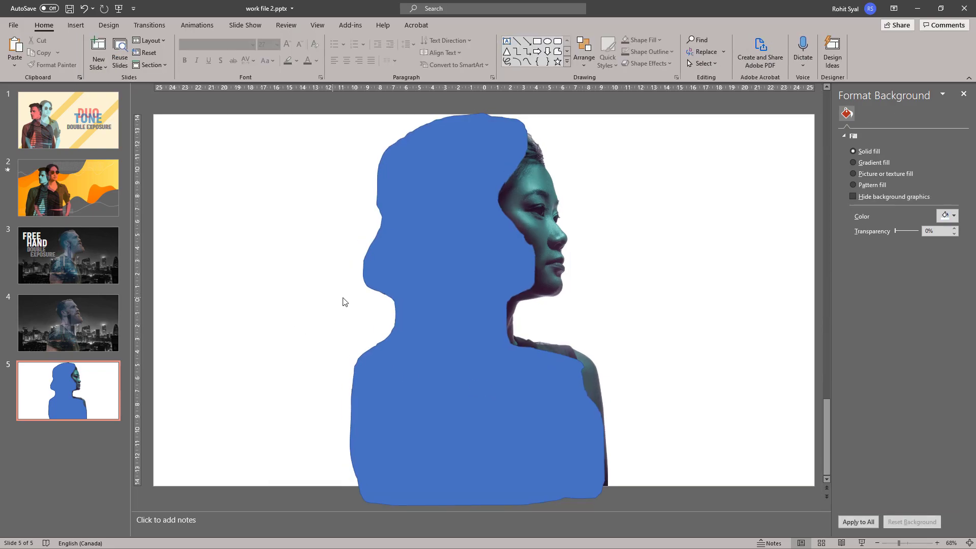
Fill the freehand shape with the night city skyline picture at 59% transparency
left_click(439, 259)
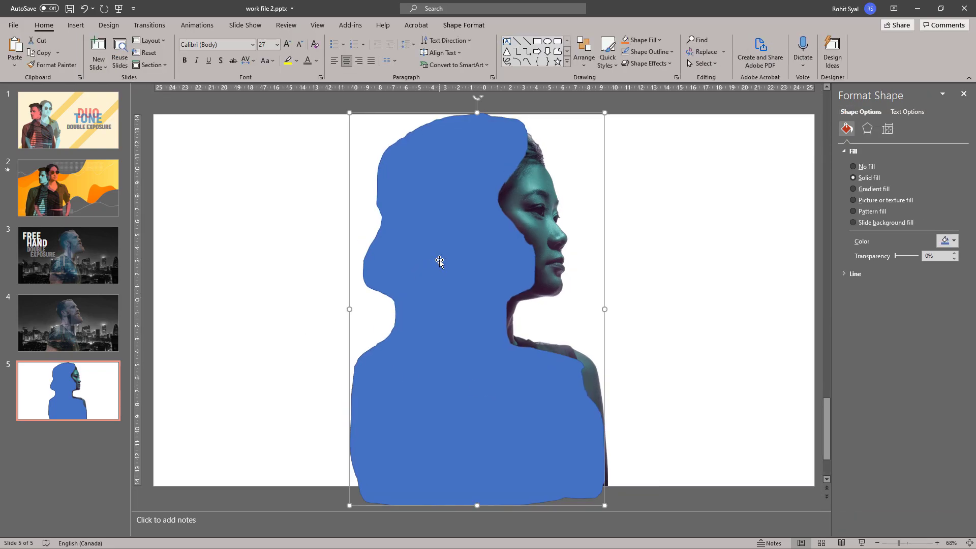
left_click(882, 202)
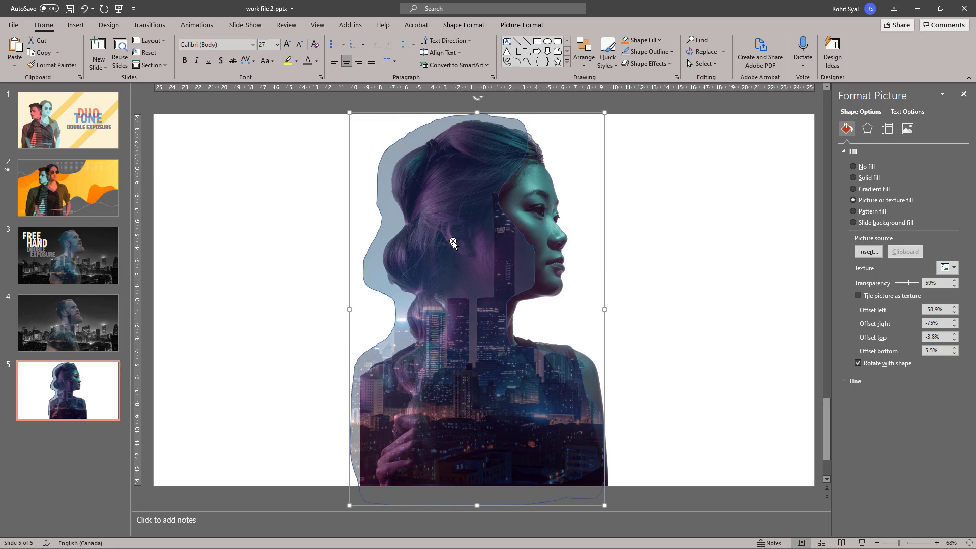
Remove the freehand shape's outline and soften its edges by 33 pt
left_click(625, 53)
scroll(390, 261, "down", 1)
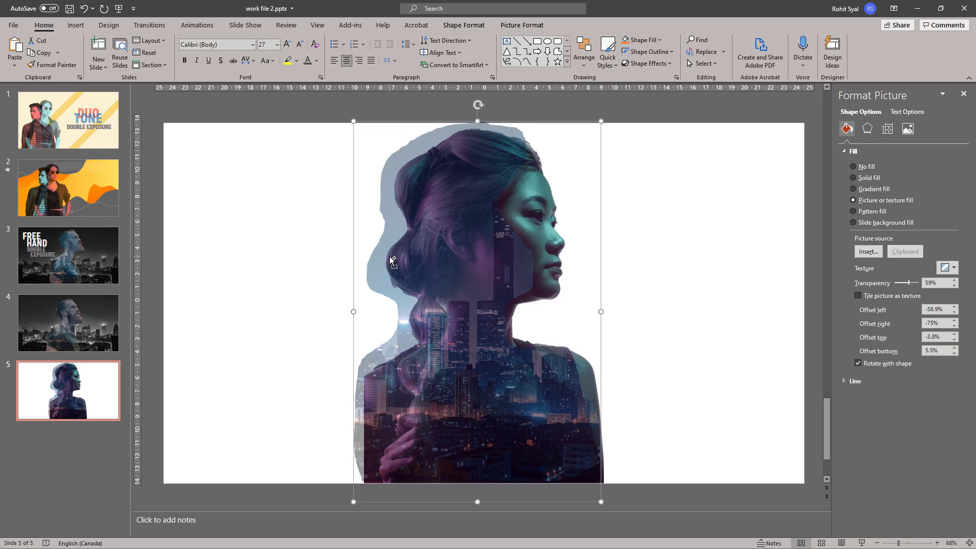
left_click(867, 130)
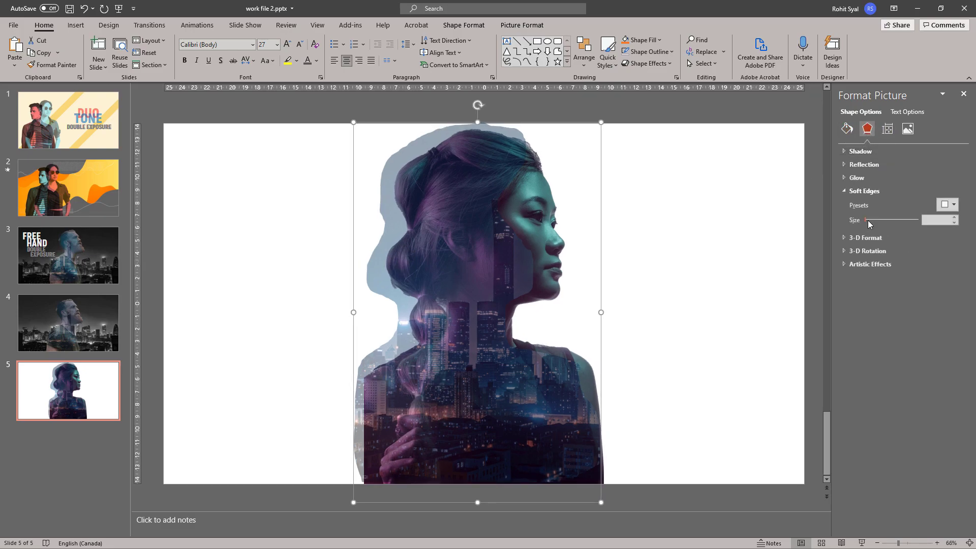
left_click_drag(867, 219, 882, 219)
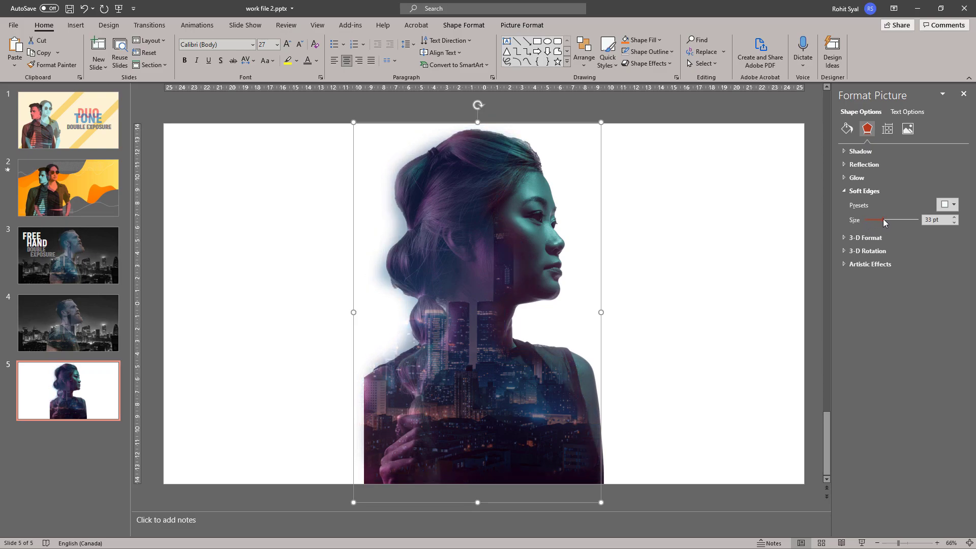
Enlarge the skyline picture inside the freehand shape's crop and reposition it so the tall tower runs through the woman's head
left_click(529, 26)
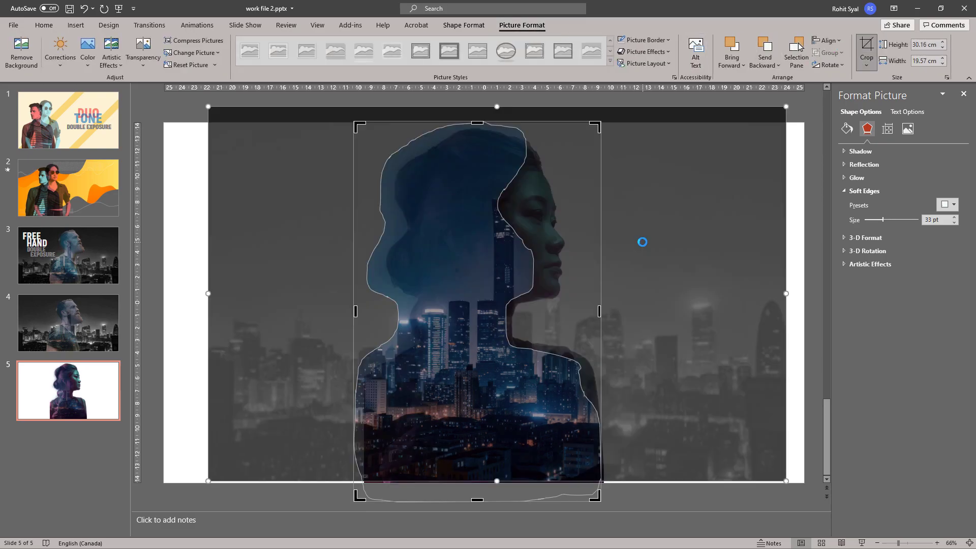
scroll(643, 244, "down", 2)
left_click_drag(648, 284, 602, 283)
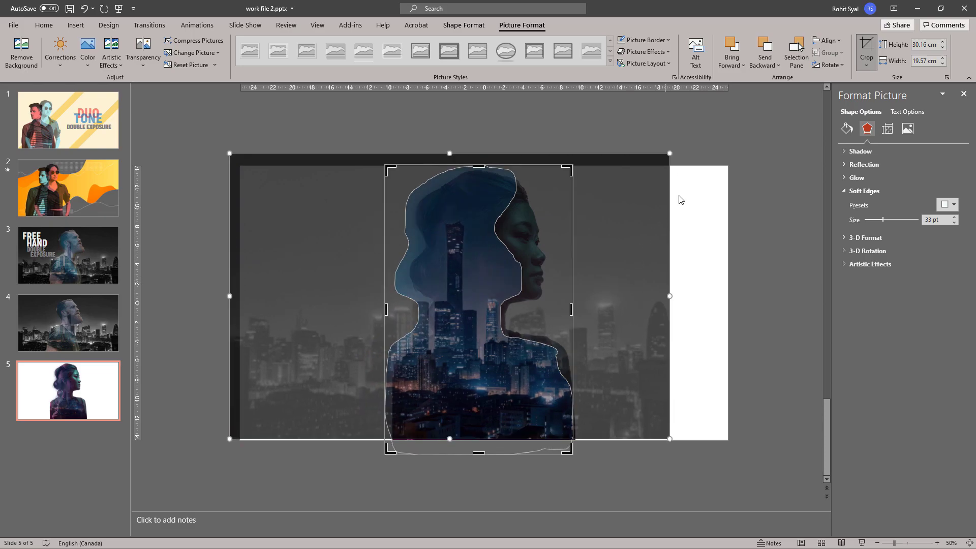
left_click_drag(669, 154, 722, 116)
left_click_drag(643, 313, 633, 311)
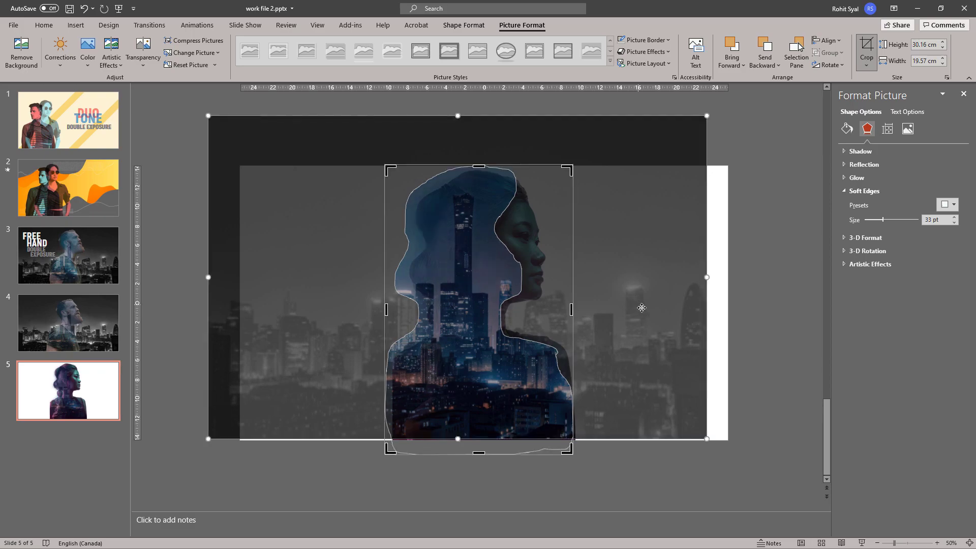
left_click_drag(710, 116, 742, 97)
left_click_drag(656, 237, 636, 251)
left_click(754, 239)
Set the skyline-filled shape's picture transparency to 54%
left_click(493, 384)
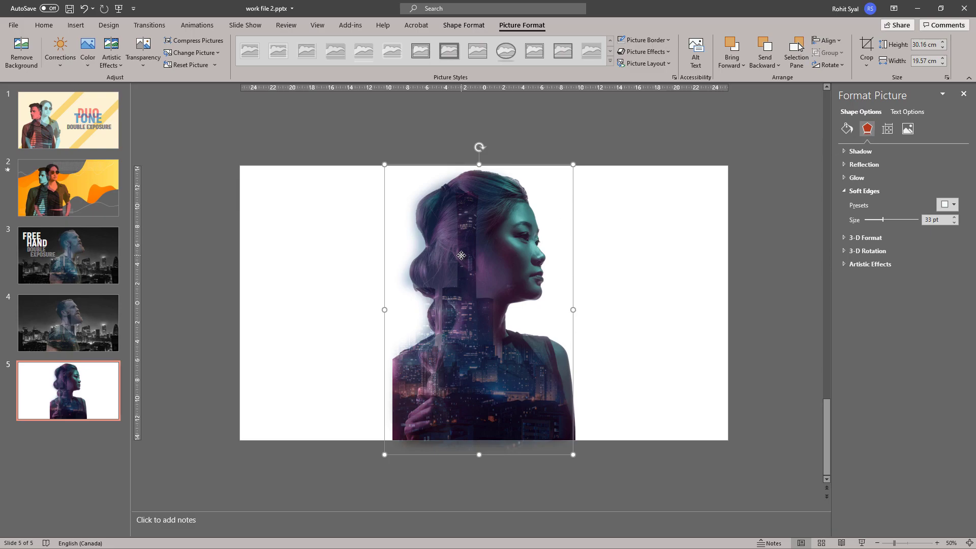
left_click(907, 129)
mouse_move(906, 208)
left_mouse_down()
mouse_move(875, 214)
mouse_move(913, 212)
mouse_move(895, 212)
mouse_move(906, 216)
left_mouse_up()
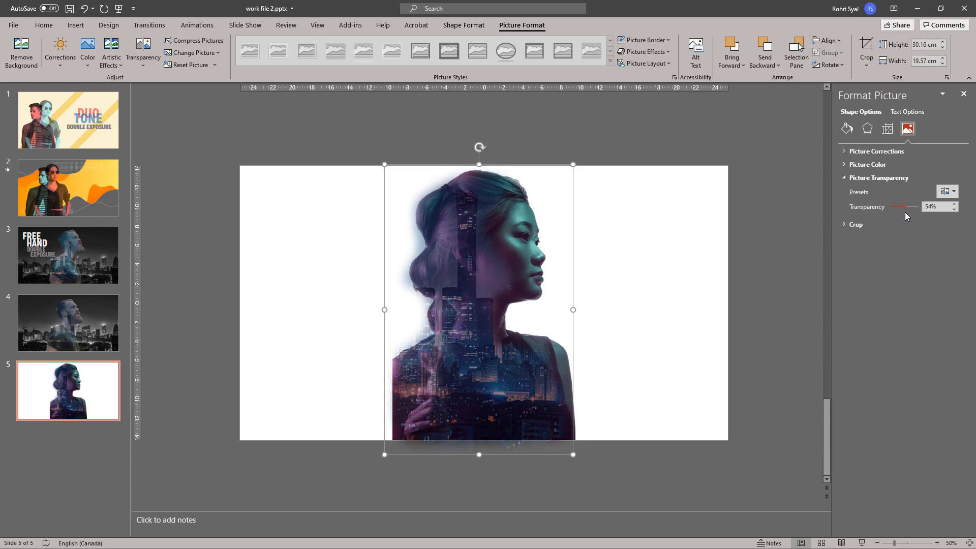
Group the skyline shape with the woman's cutout, shrink the group slightly and move it to the slide's left edge
left_click(677, 269)
left_click_drag(343, 162, 651, 506)
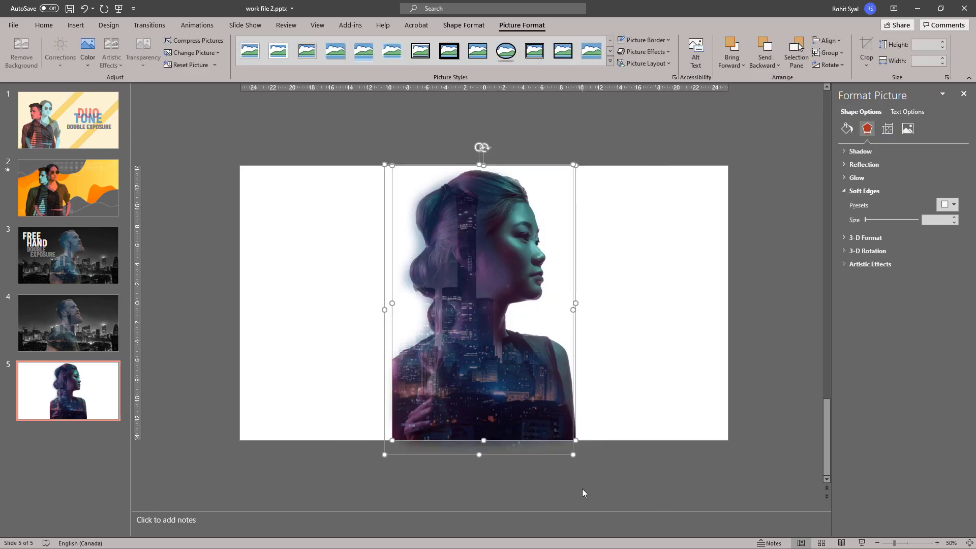
key("ctrl+g")
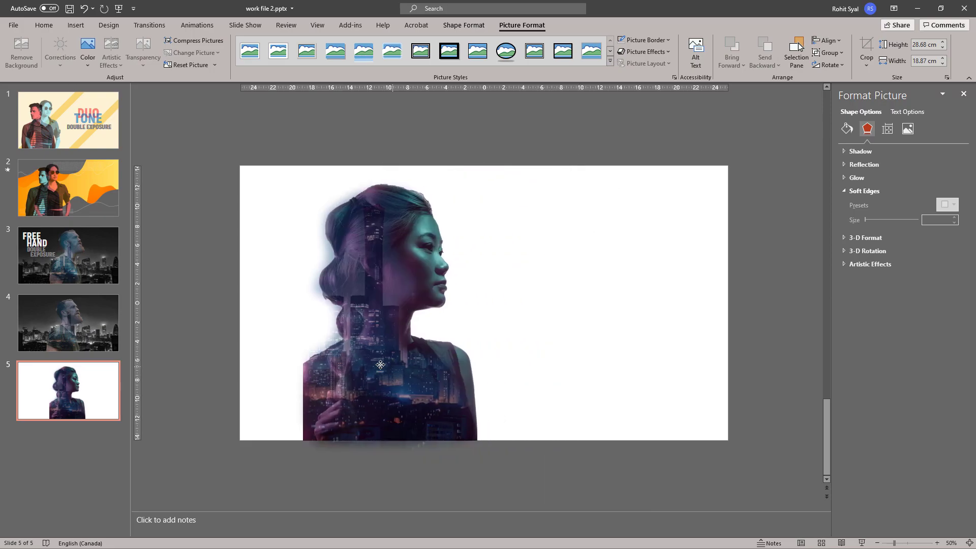
left_click_drag(380, 364, 317, 365)
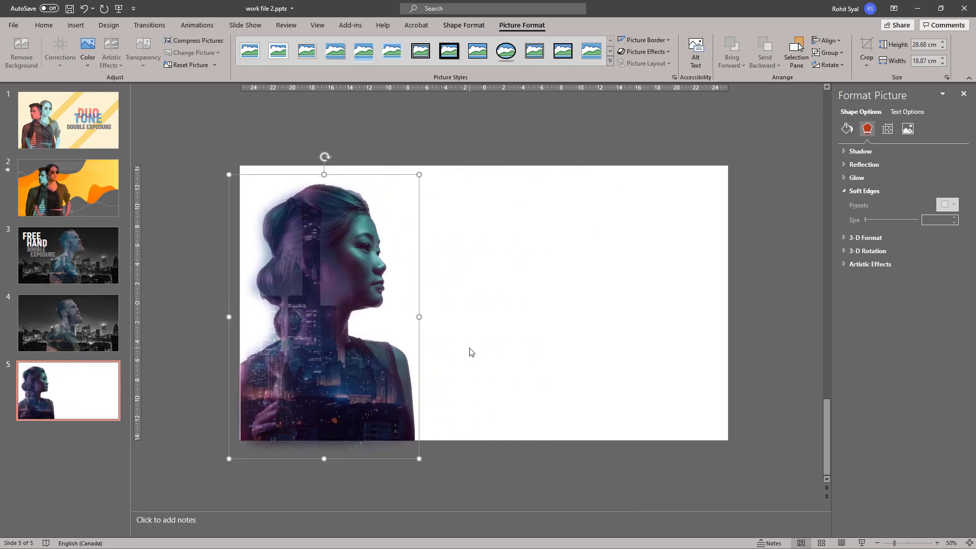
Activate the Rectangle shape for drawing on the slide with nothing selected
left_click(508, 354)
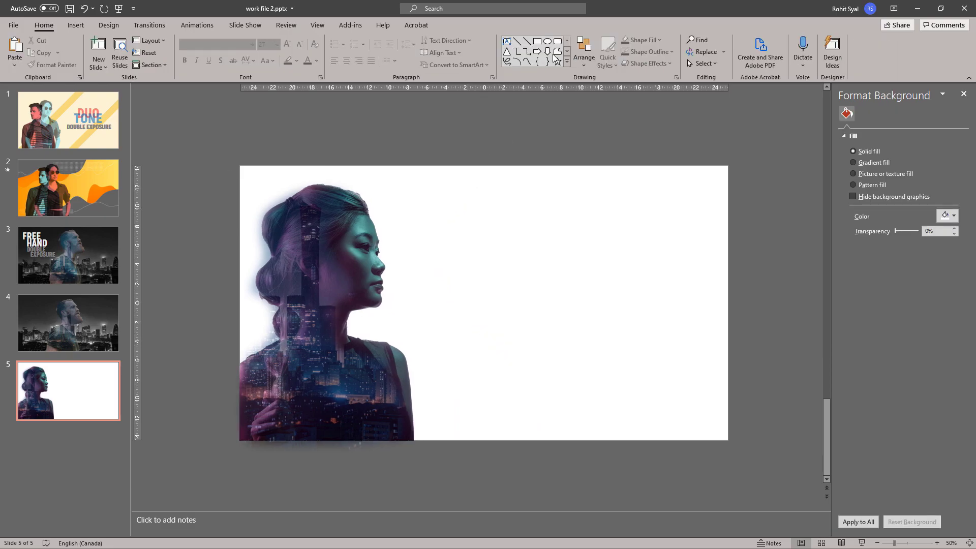
left_click(537, 43)
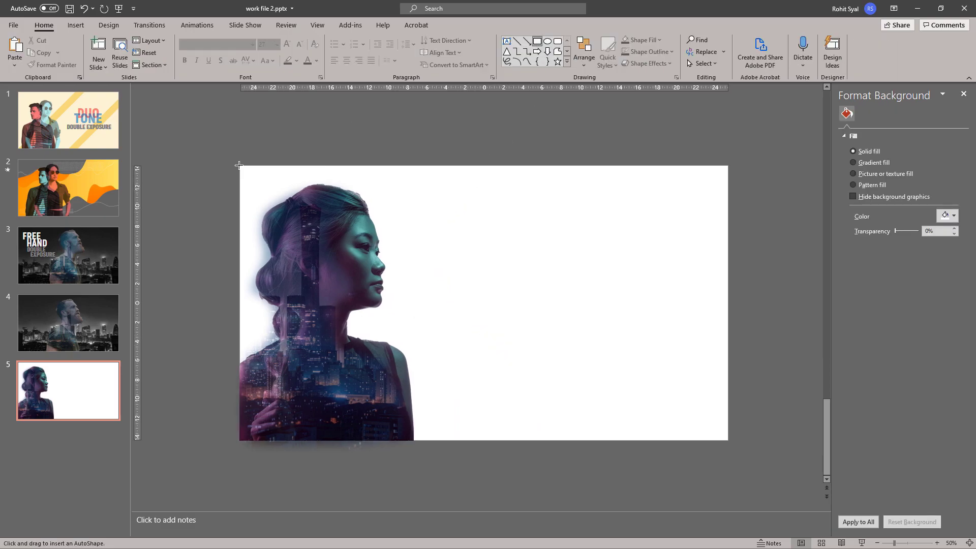
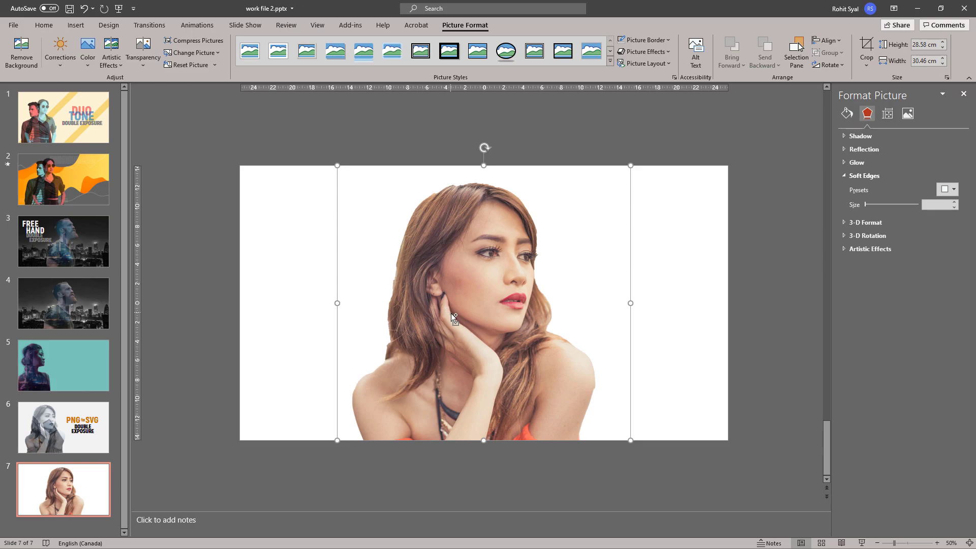
Duplicate the long-haired woman's picture on slide 7, place the copy to her right and apply the darkest, highest-contrast correction preset
key("ctrl+v")
left_click_drag(459, 319, 559, 341)
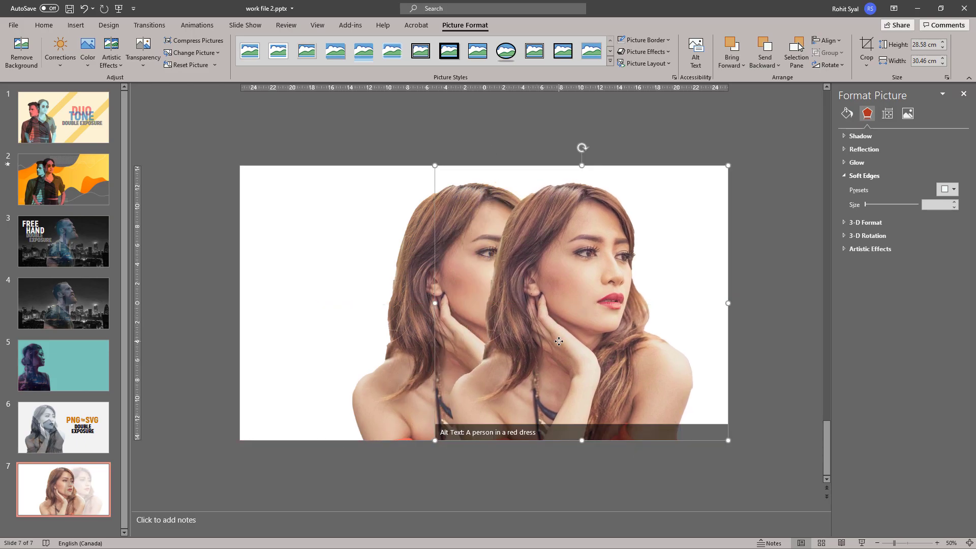
left_click(60, 50)
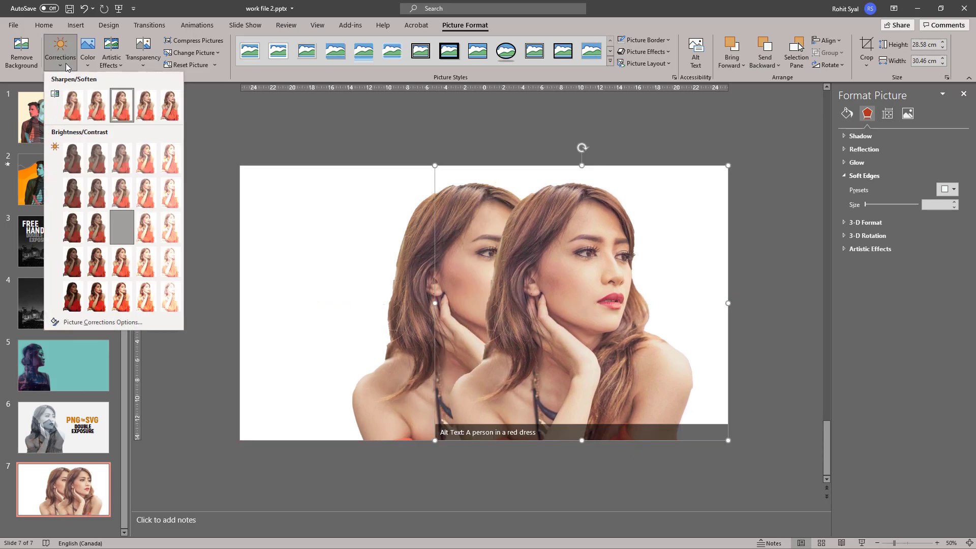
left_click(75, 303)
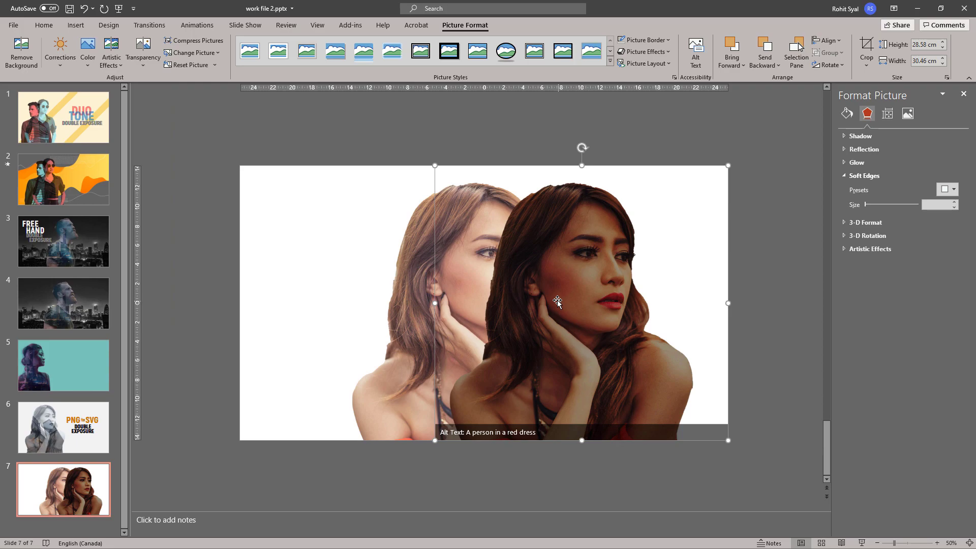
Recolor the copied picture to a solid black silhouette and shift it slightly farther right
left_click(94, 68)
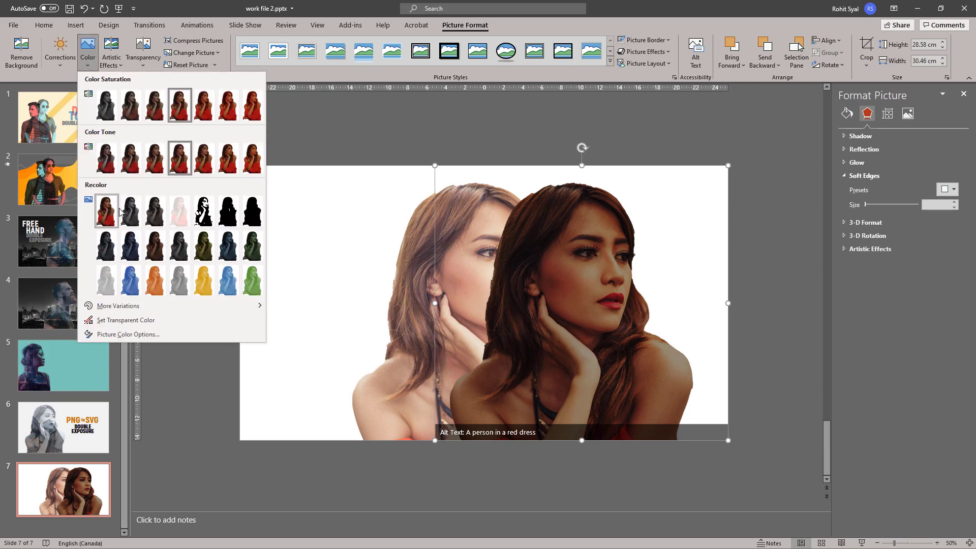
left_click(251, 214)
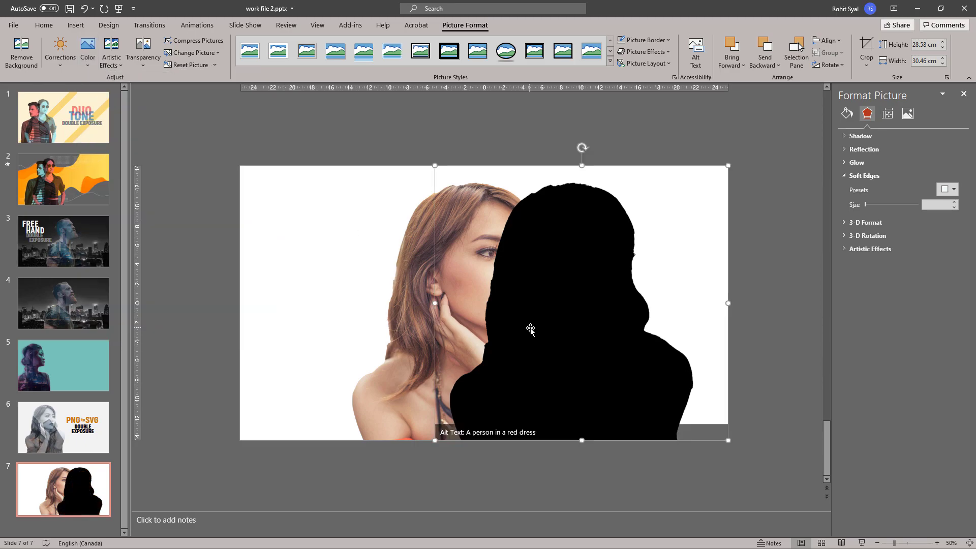
mouse_move(547, 318)
left_mouse_down()
mouse_move(557, 313)
mouse_move(557, 326)
left_mouse_up()
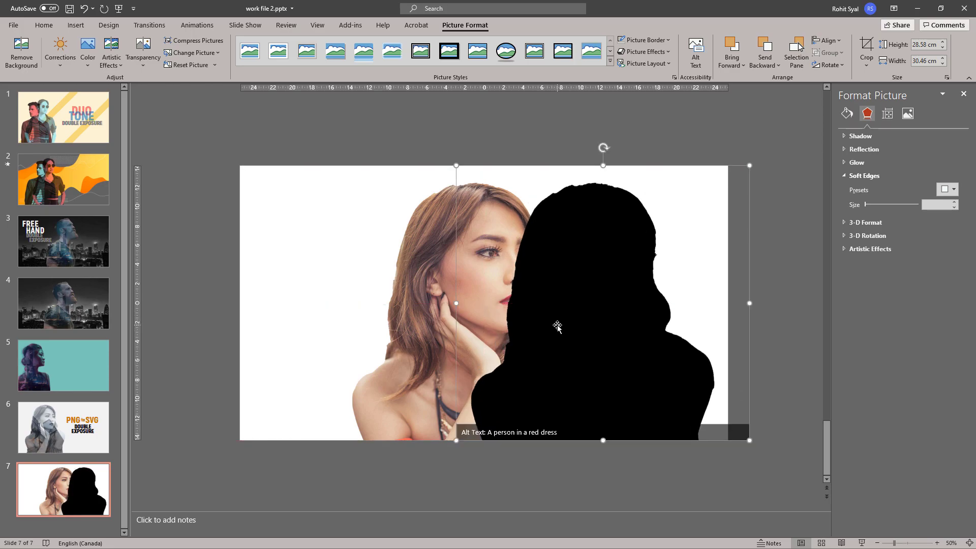
Save the black silhouette picture as Picture3.png in the images folder and leave nothing selected on the slide
right_click(561, 325)
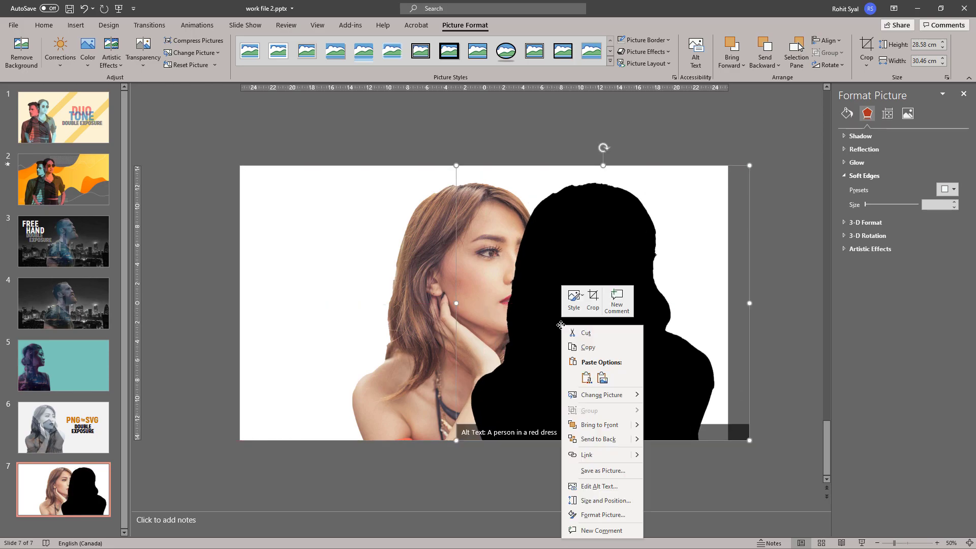
left_click(603, 470)
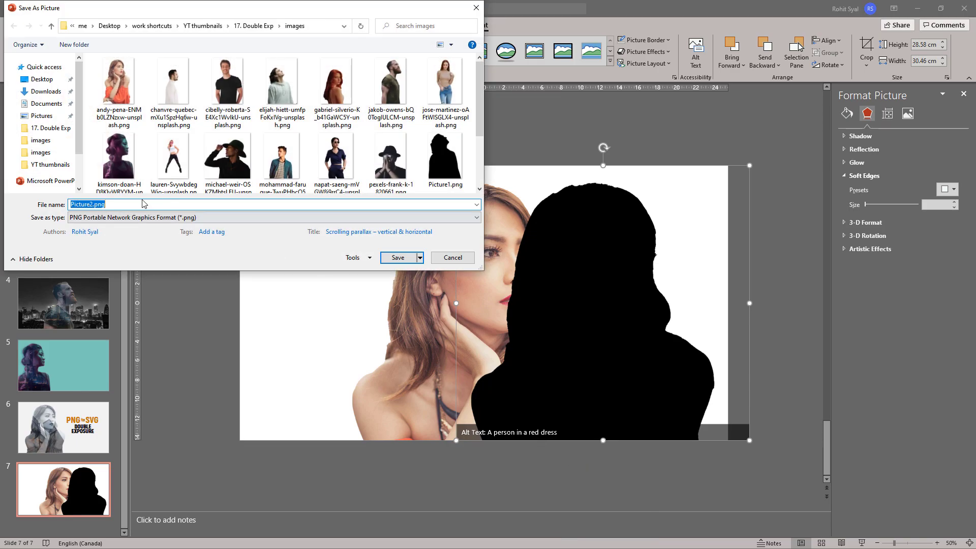
left_click(93, 205)
type("3")
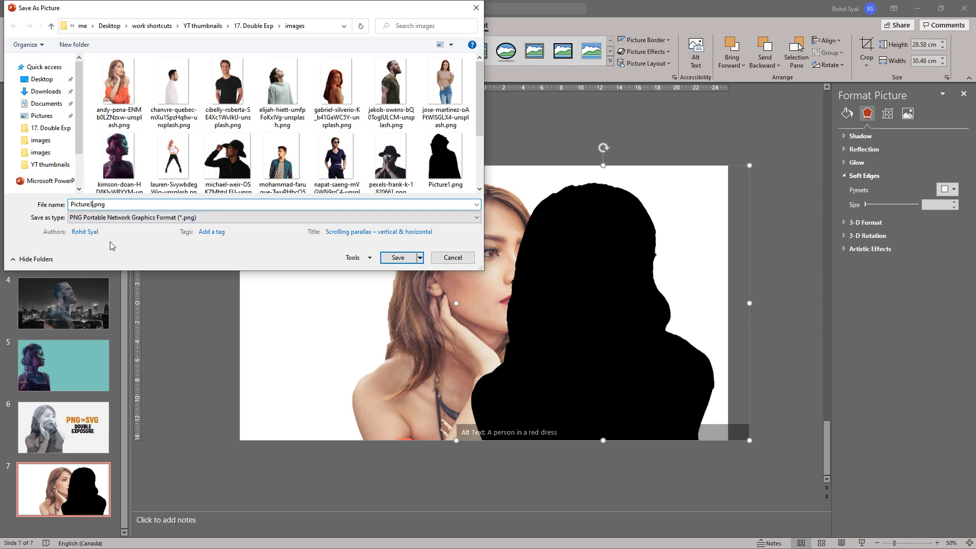
left_click(390, 259)
left_click(313, 275)
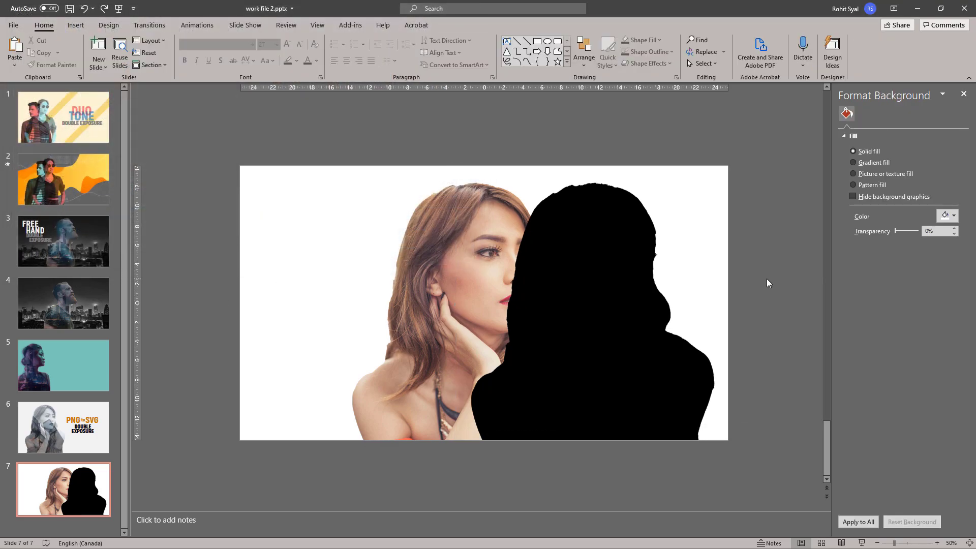
Switch to the pngtosvg.com page in the browser and load Picture3.png into the Image to Vector converter
key("alt+Tab")
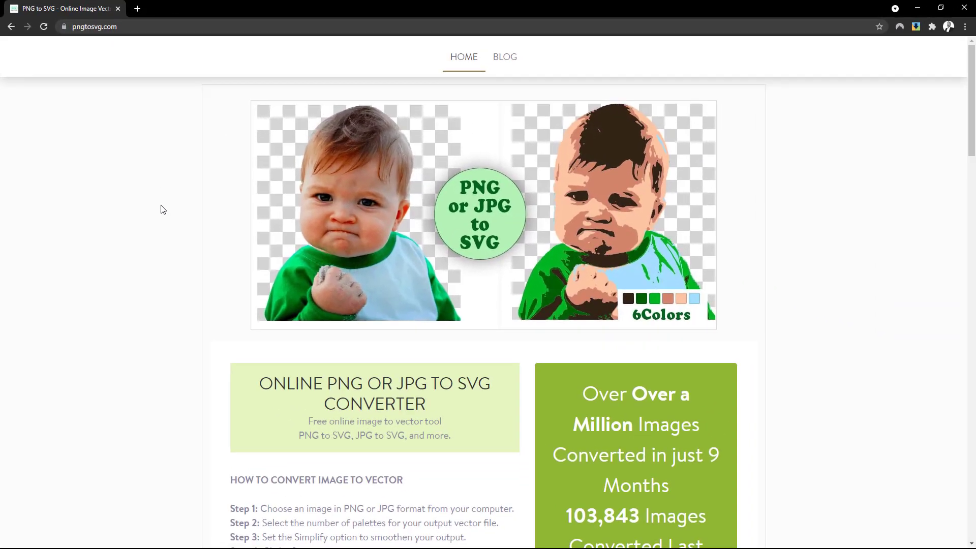
scroll(162, 209, "down", 8)
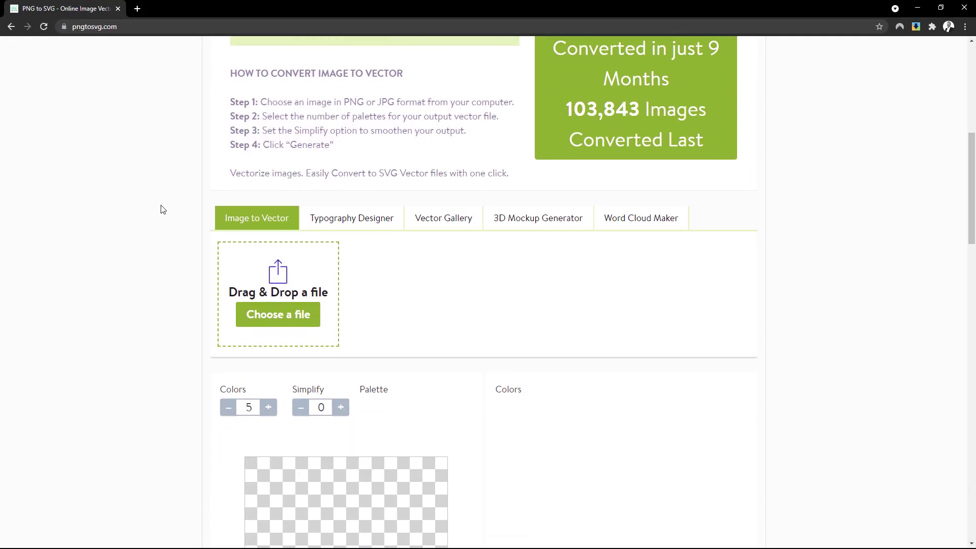
left_click(258, 319)
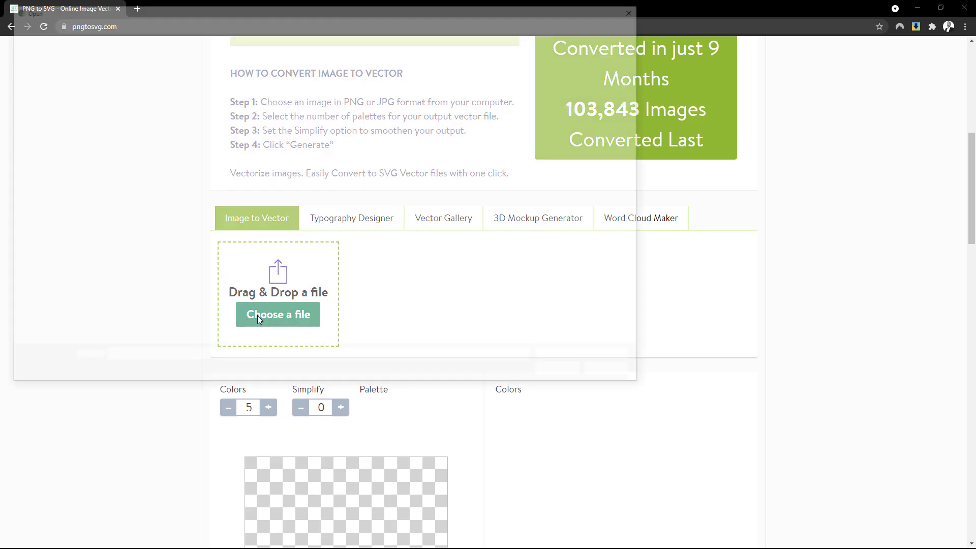
left_click(228, 313)
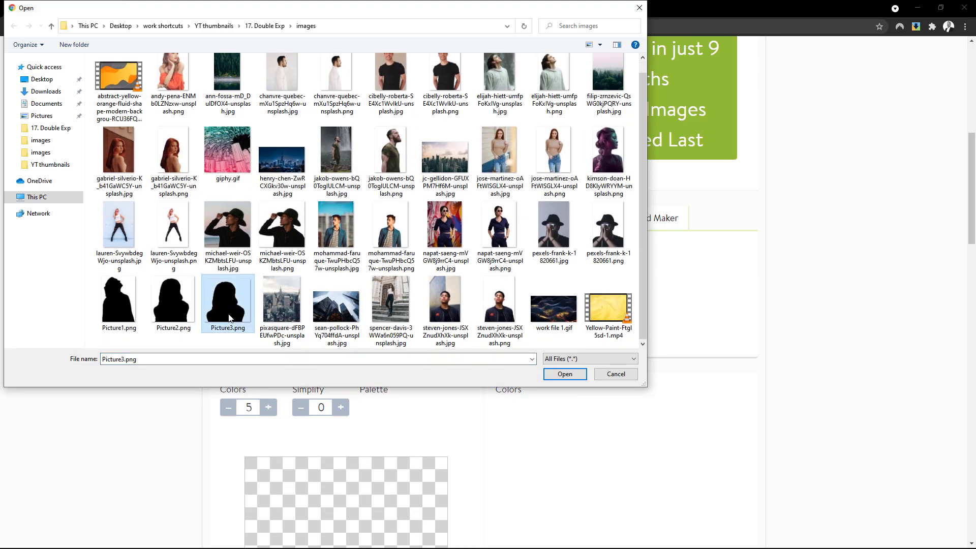
left_click(559, 376)
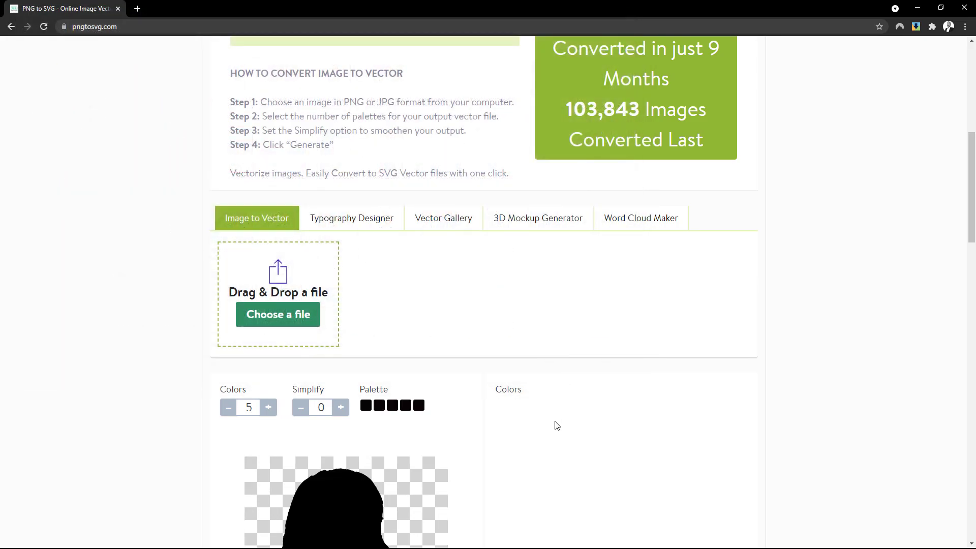
Reduce the converter's colors to 1, generate the vector silhouette and download it as an SVG
scroll(529, 419, "down", 5)
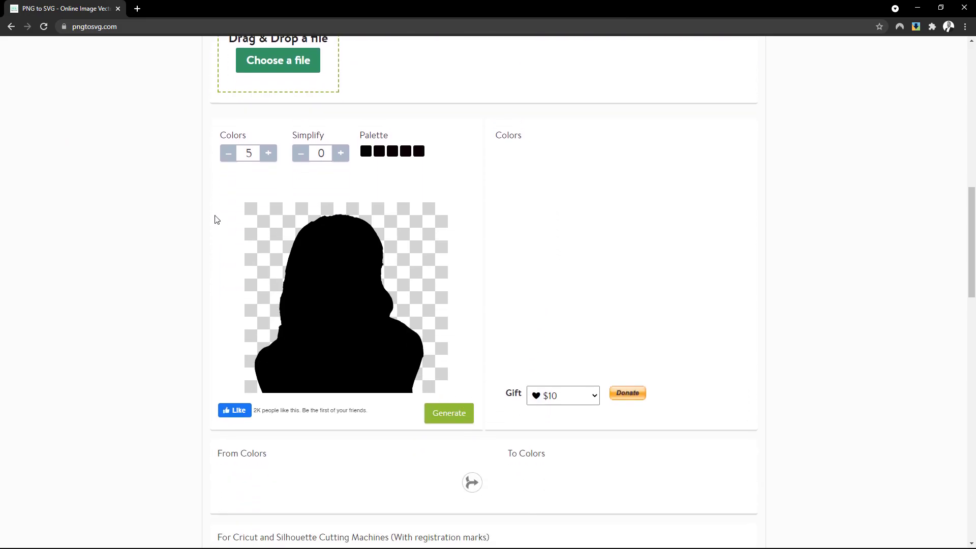
left_click(228, 156)
left_click(229, 157)
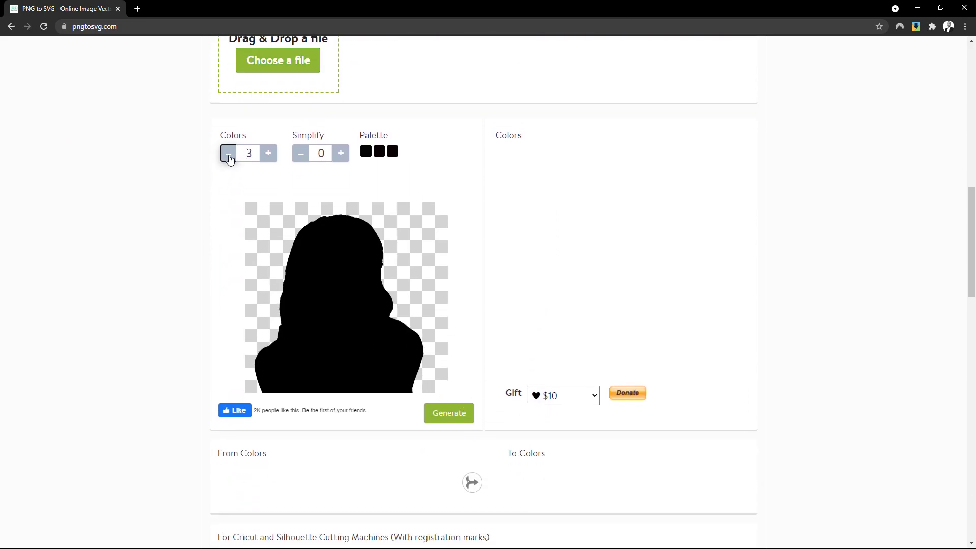
left_click(230, 158)
left_click(229, 158)
left_click(443, 420)
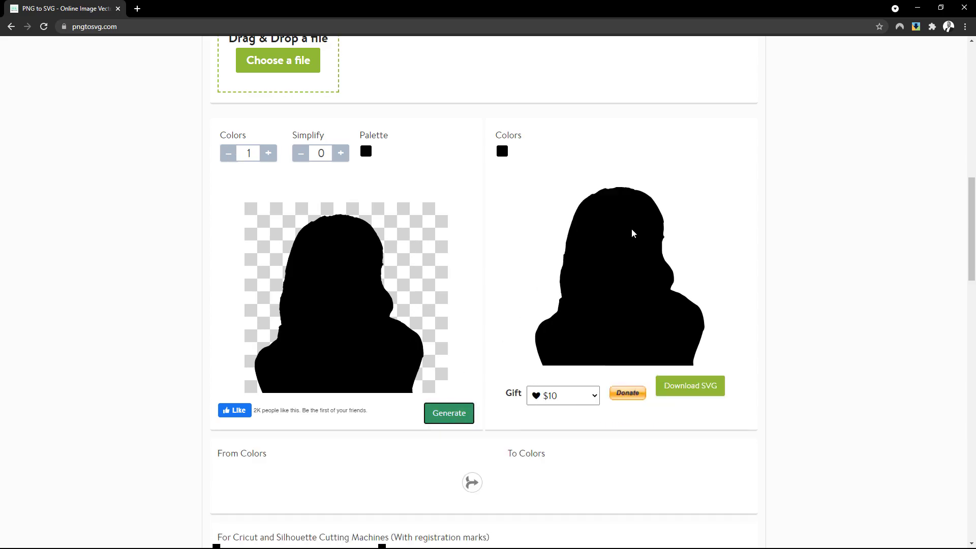
left_click(685, 393)
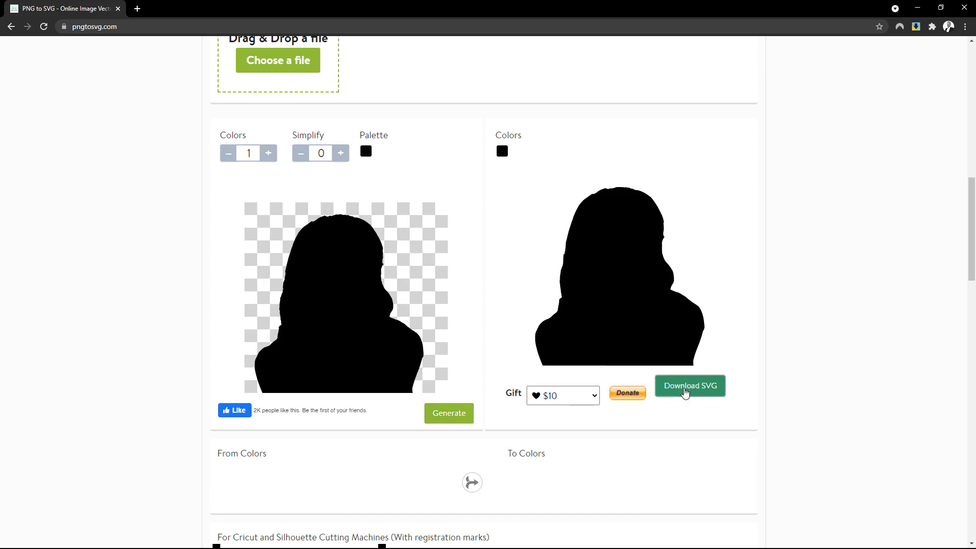
Copy image2vector.svg from the images folder in File Explorer, minimize the folder and return to PowerPoint
key("alt+Tab")
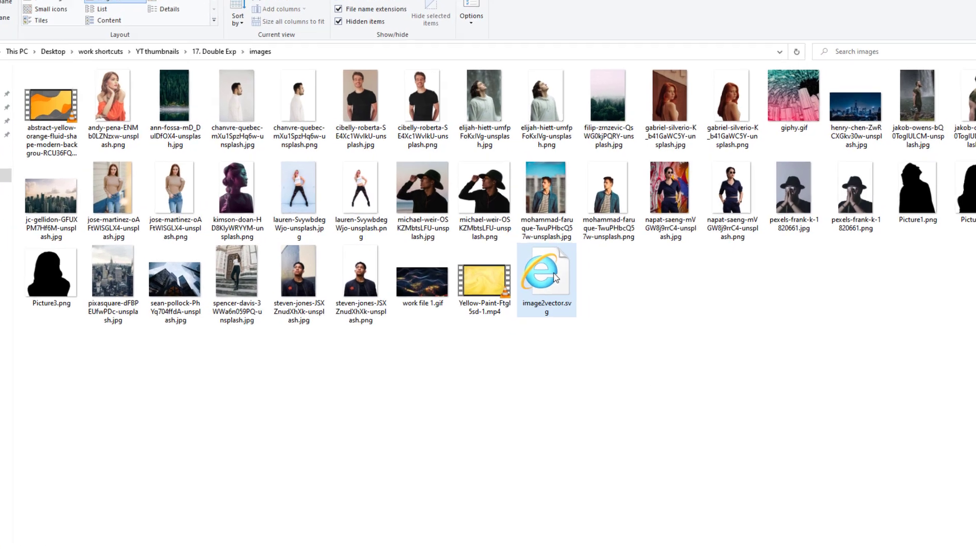
left_click(563, 278)
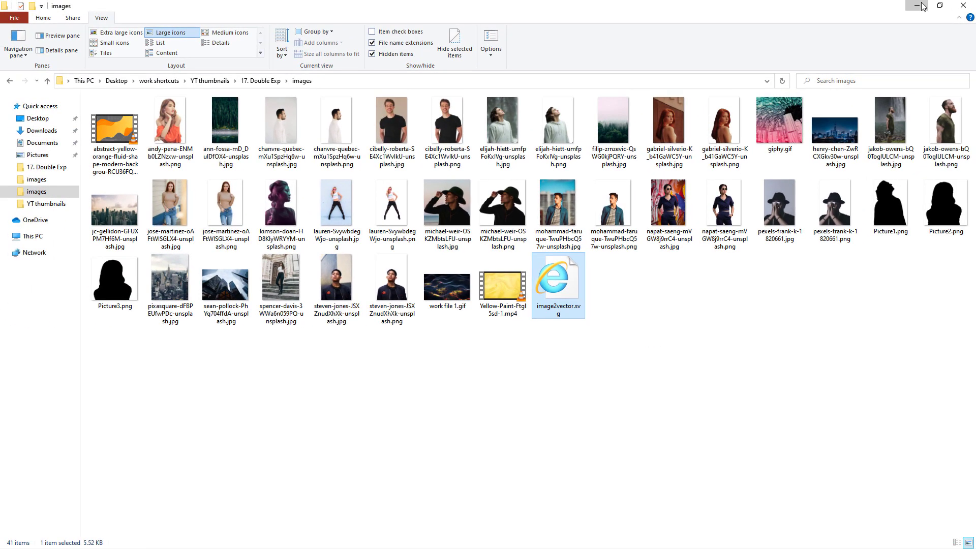
left_click(918, 6)
key("alt+Tab")
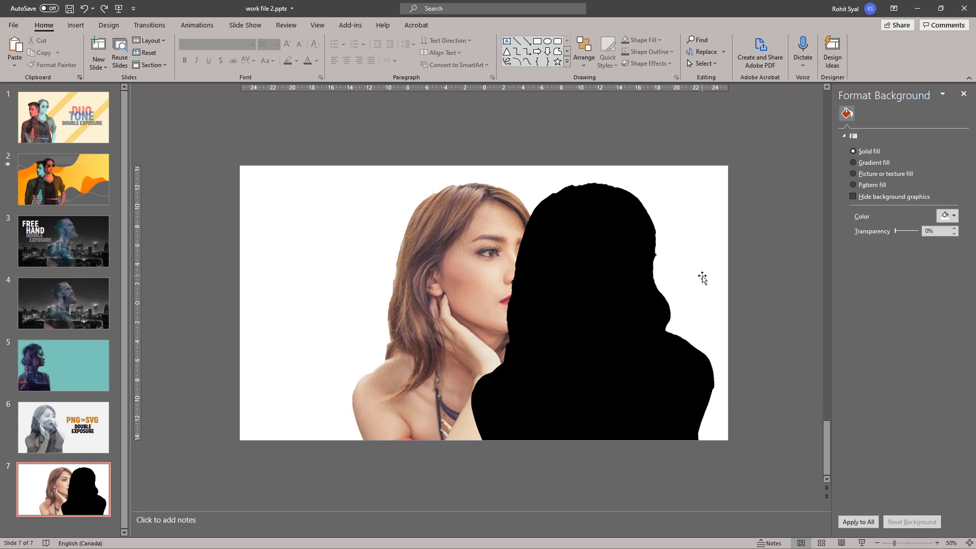
Replace the black silhouette picture on slide 7 with the copied SVG graphic and enlarge it to nearly the slide's height
left_click(585, 267)
key("Delete")
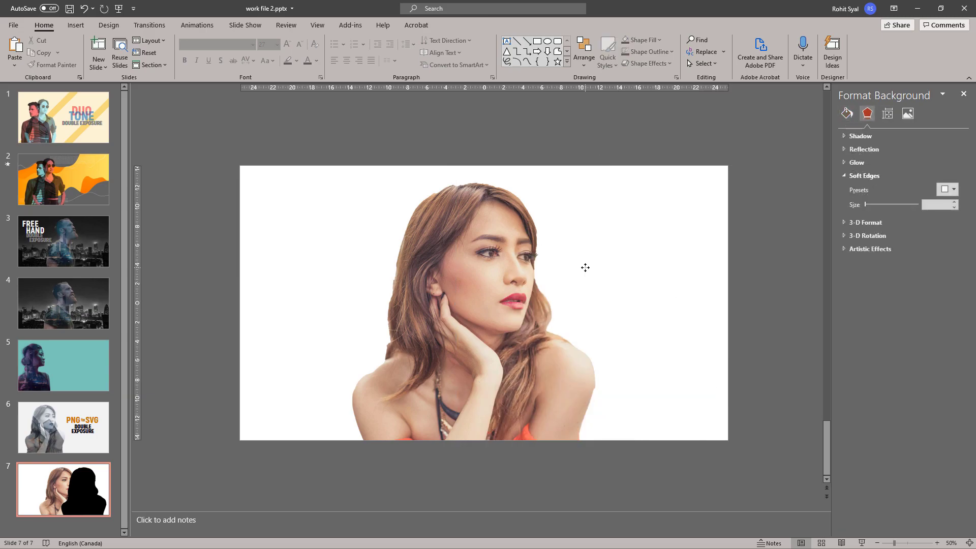
key("ctrl+v")
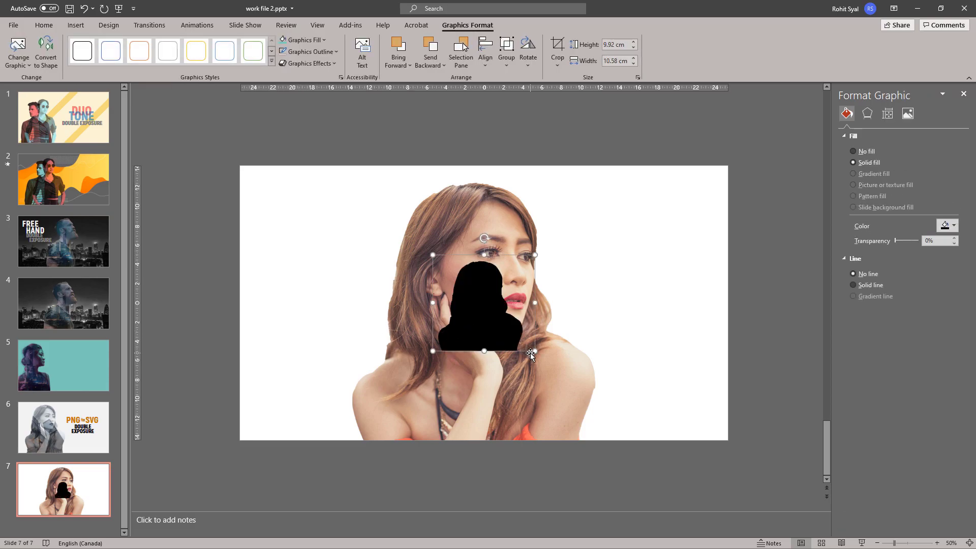
left_click_drag(533, 350, 630, 436)
left_click_drag(631, 253, 706, 183)
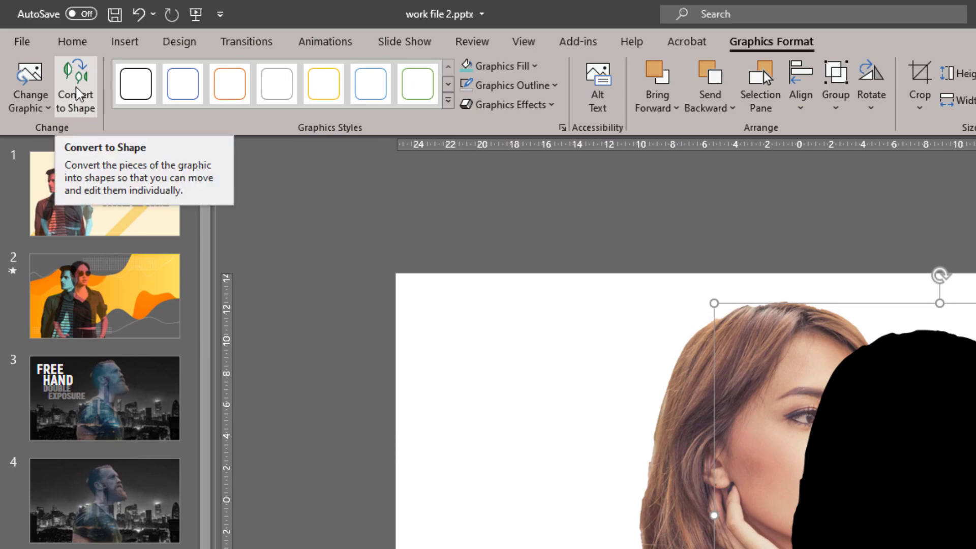
Convert the SVG graphic to a shape, then resize and position it so it exactly covers the woman's picture
left_click(76, 94)
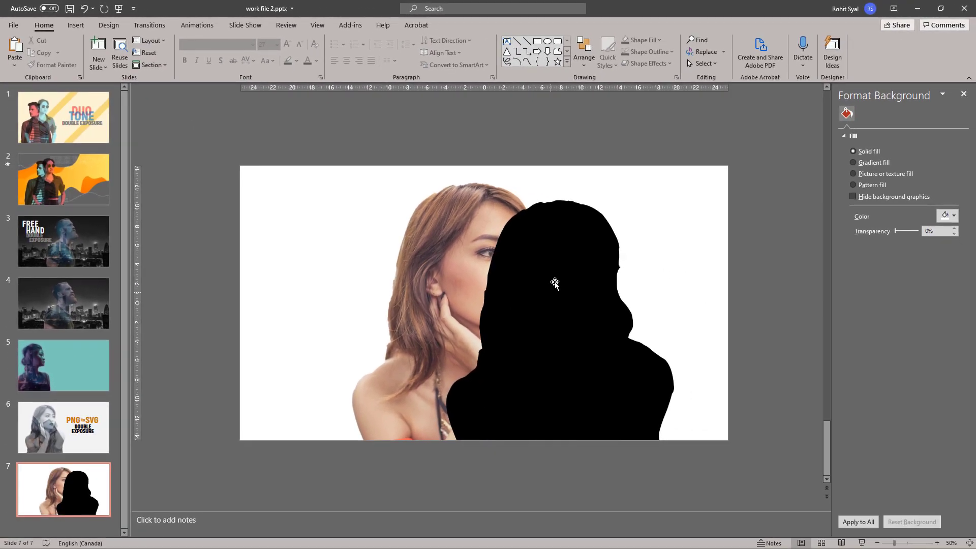
left_click(554, 283)
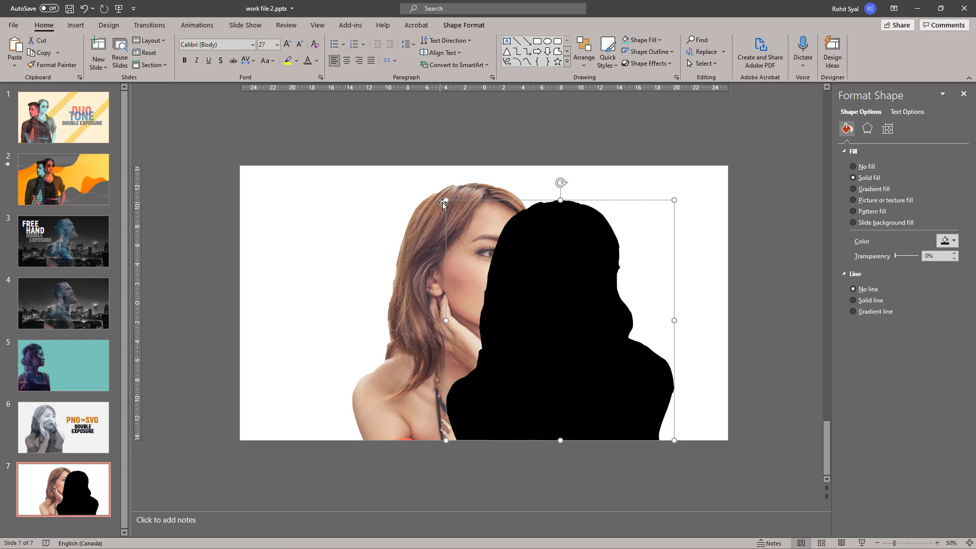
left_click_drag(446, 202, 430, 192)
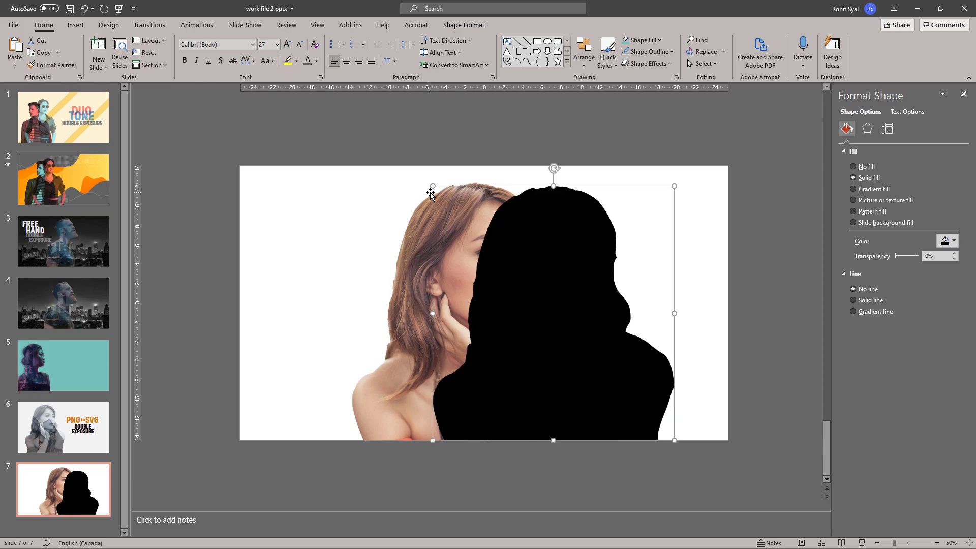
left_click_drag(542, 364, 473, 359)
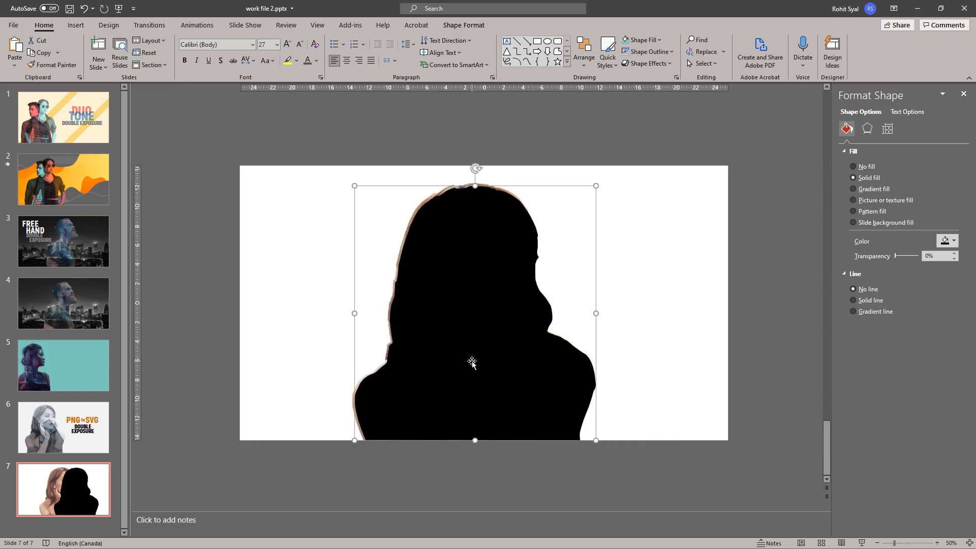
left_click_drag(545, 240, 542, 240)
left_click_drag(597, 183, 598, 182)
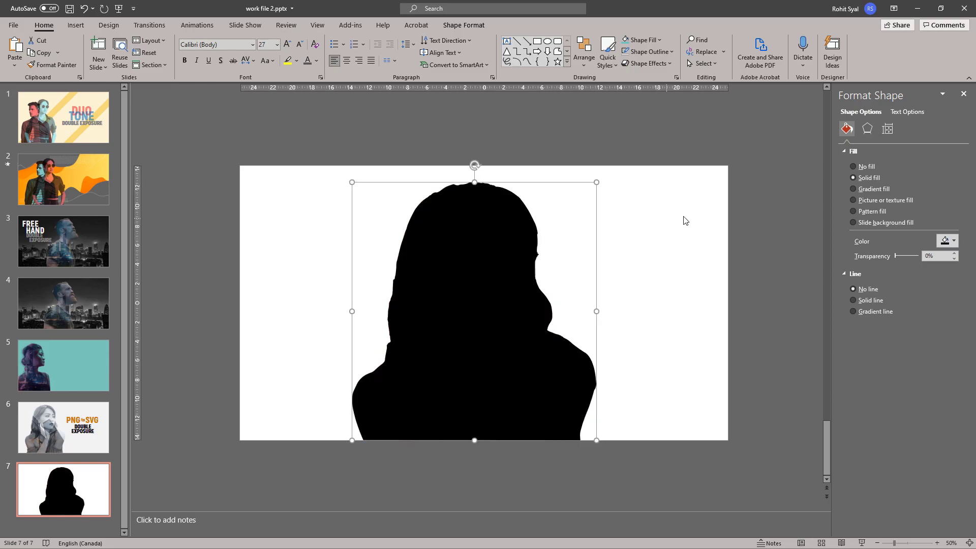
Fill the silhouette shape with the low-angle skyscraper photo from the images folder and set its transparency to 50%
left_click(859, 200)
left_click(868, 251)
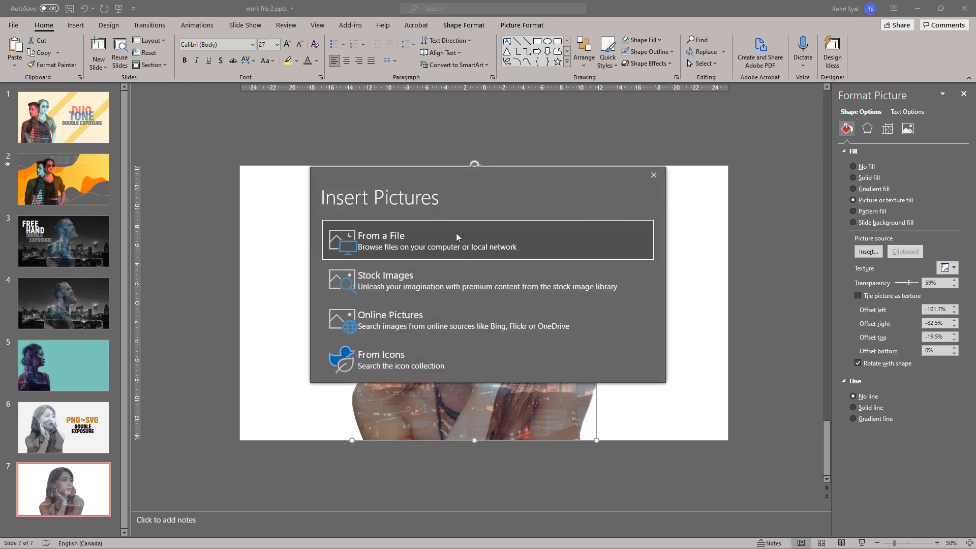
left_click(456, 238)
scroll(395, 203, "down", 1)
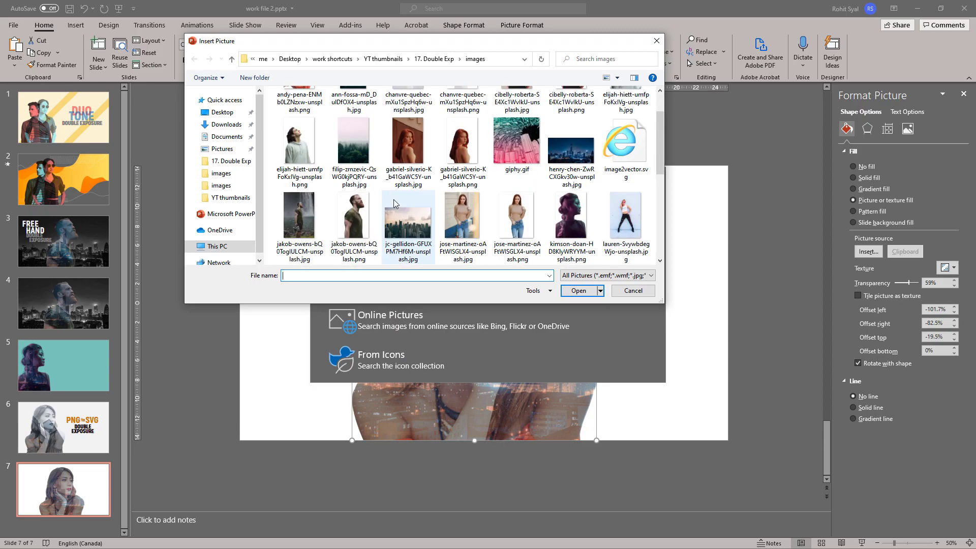
scroll(394, 203, "down", 2)
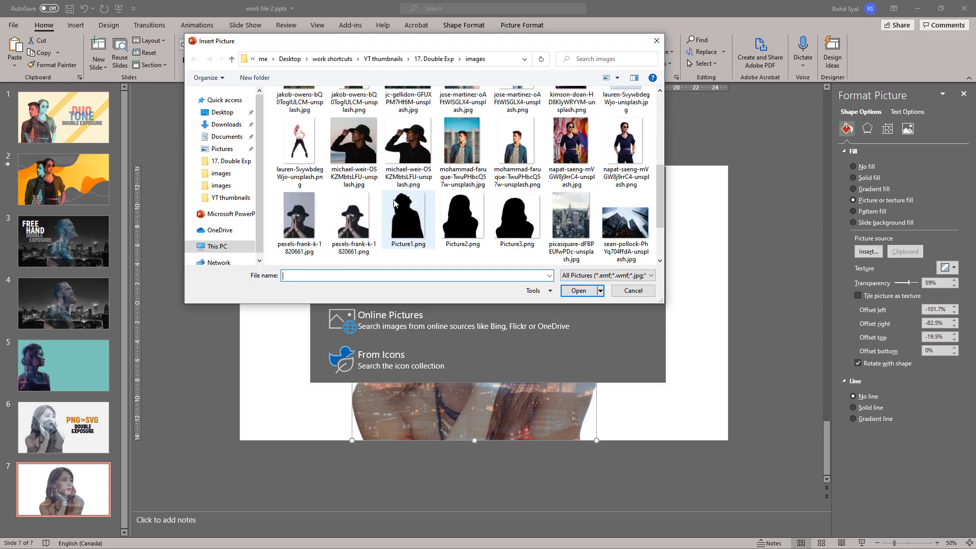
double_click(621, 224)
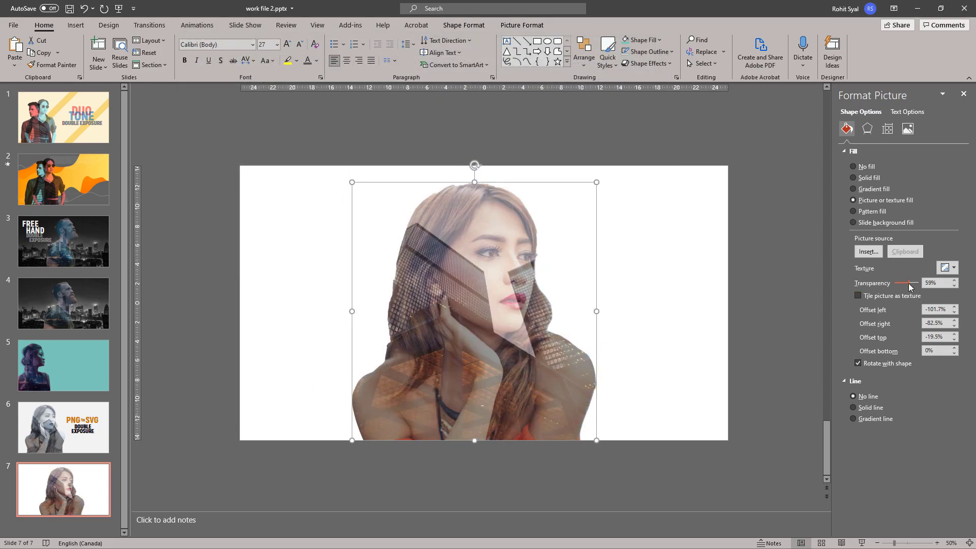
mouse_move(910, 287)
left_mouse_down()
mouse_move(885, 291)
mouse_move(907, 289)
left_mouse_up()
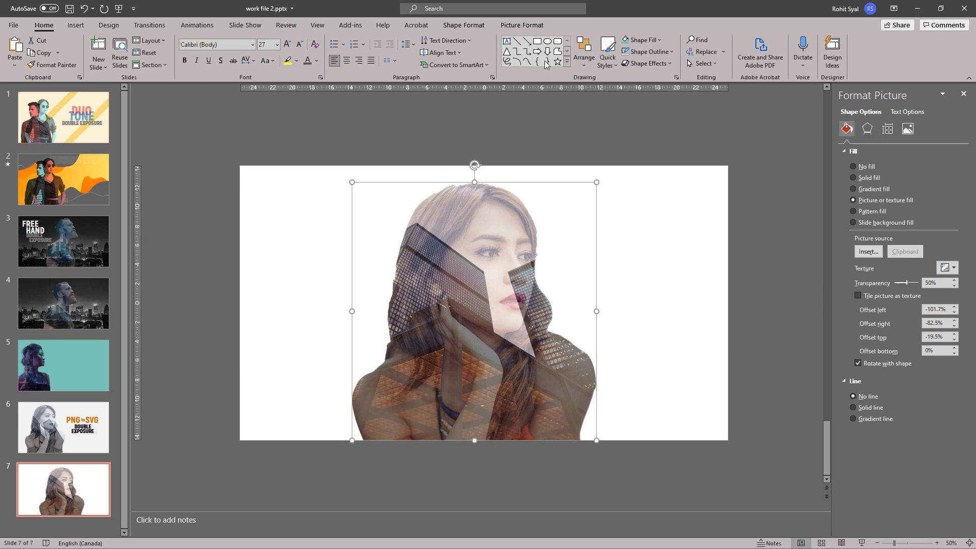
Narrow the skyscraper fill inside the shape with Crop, pulling its left edge to a -28.1% offset and its right edge inward
left_click(526, 26)
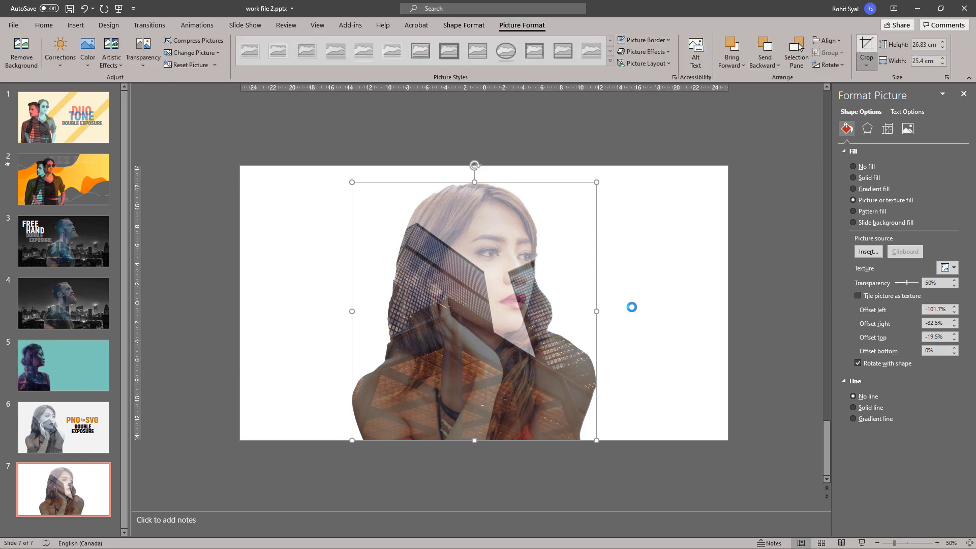
scroll(632, 307, "down", 2)
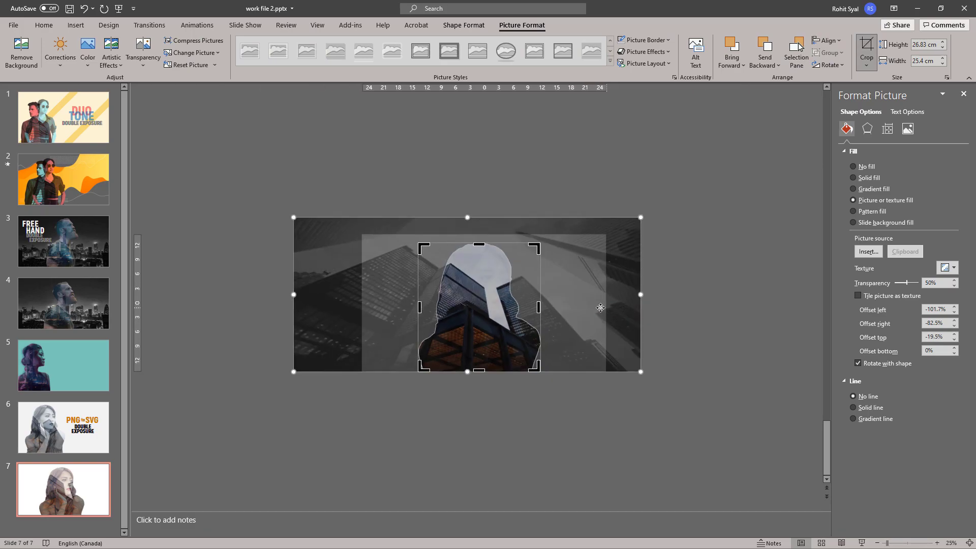
left_click_drag(293, 295, 383, 294)
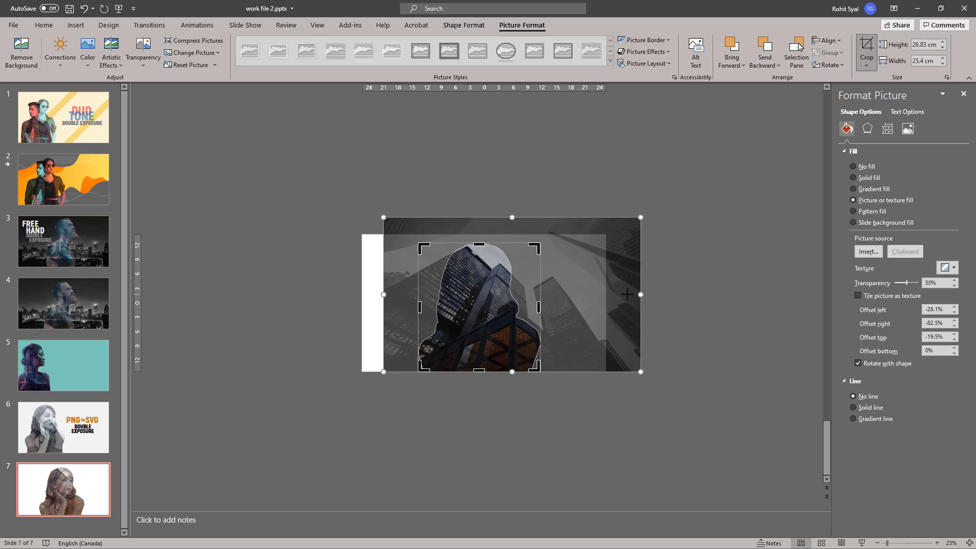
left_click_drag(641, 294, 593, 297)
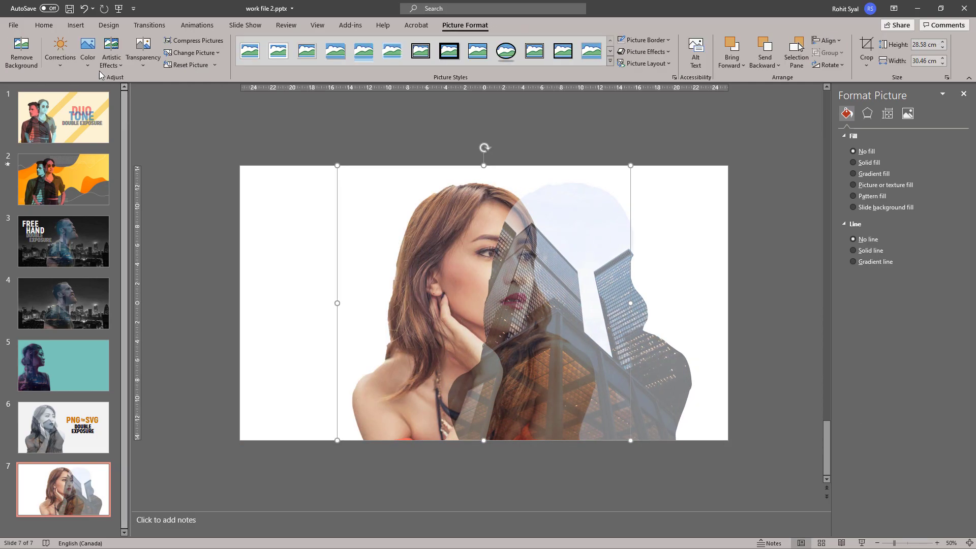
Turn the woman's picture black and white with the lowest Color Saturation preset
left_click(87, 51)
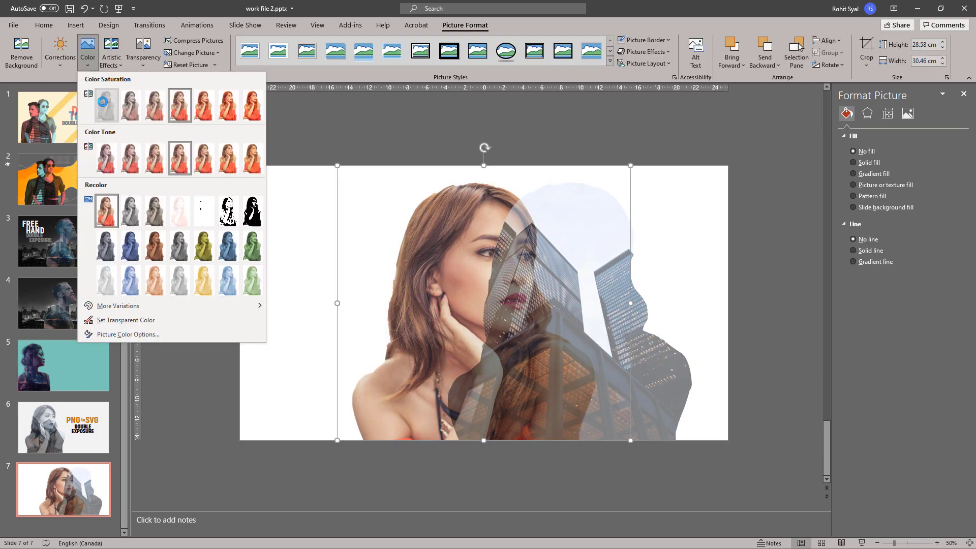
left_click(104, 106)
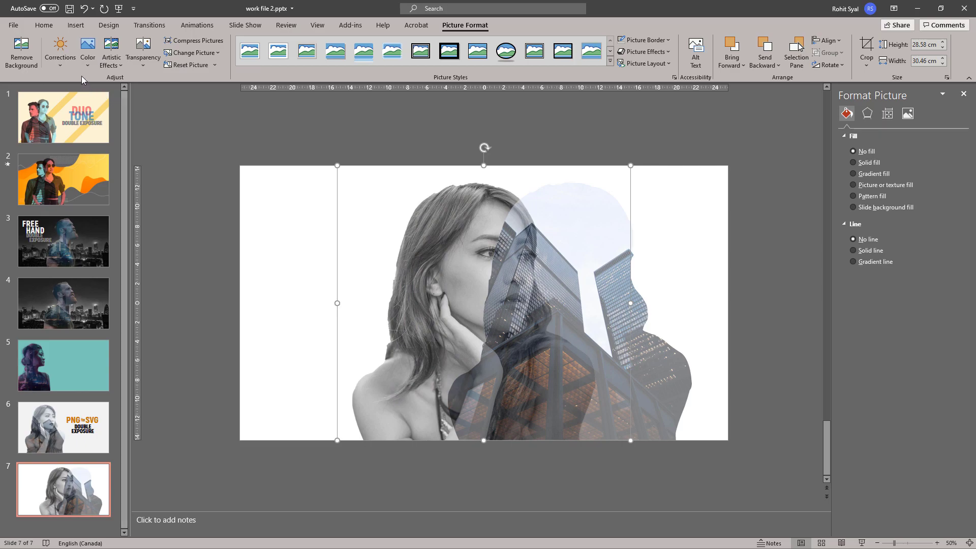
Apply the highest-contrast Corrections preset at normal brightness to the woman's picture and move the skyscraper-filled silhouette exactly over her
left_click(58, 65)
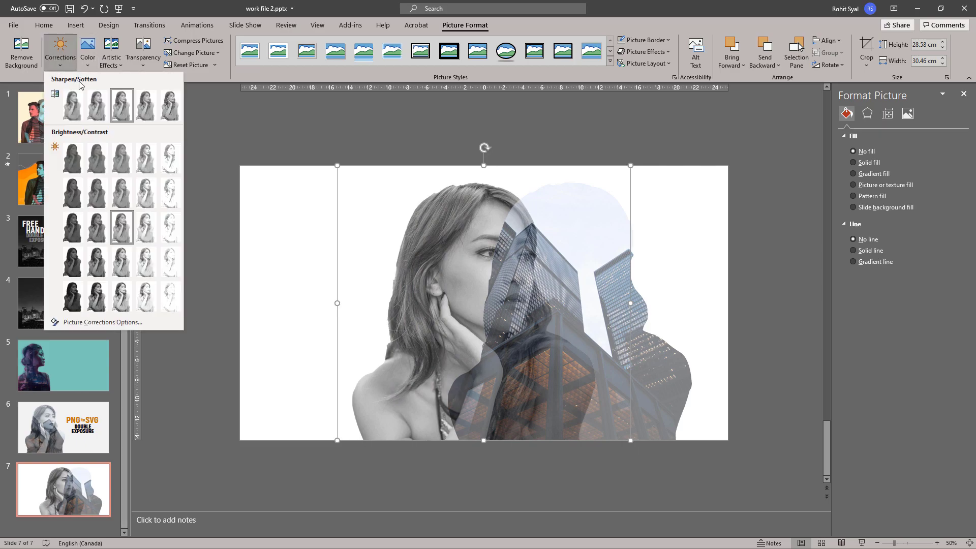
left_click(126, 307)
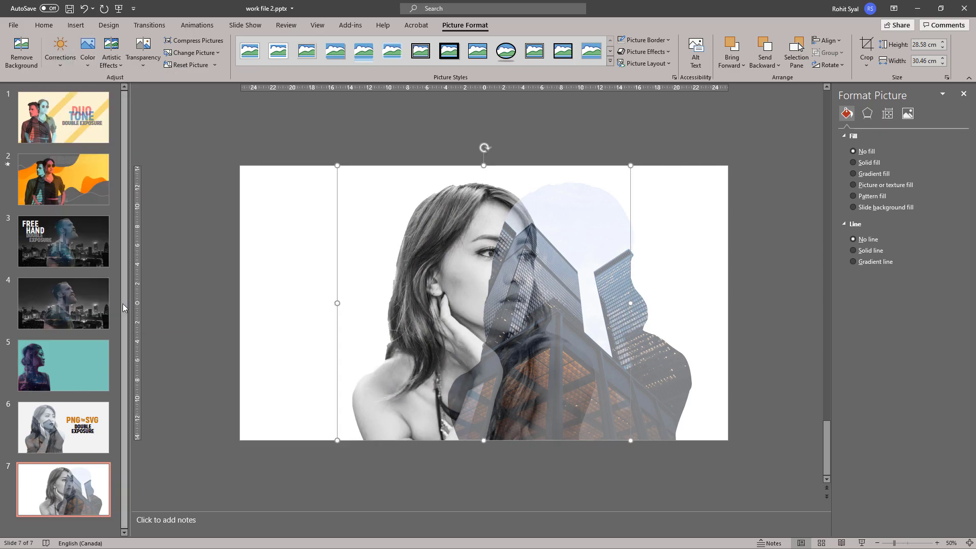
left_click_drag(644, 403, 550, 404)
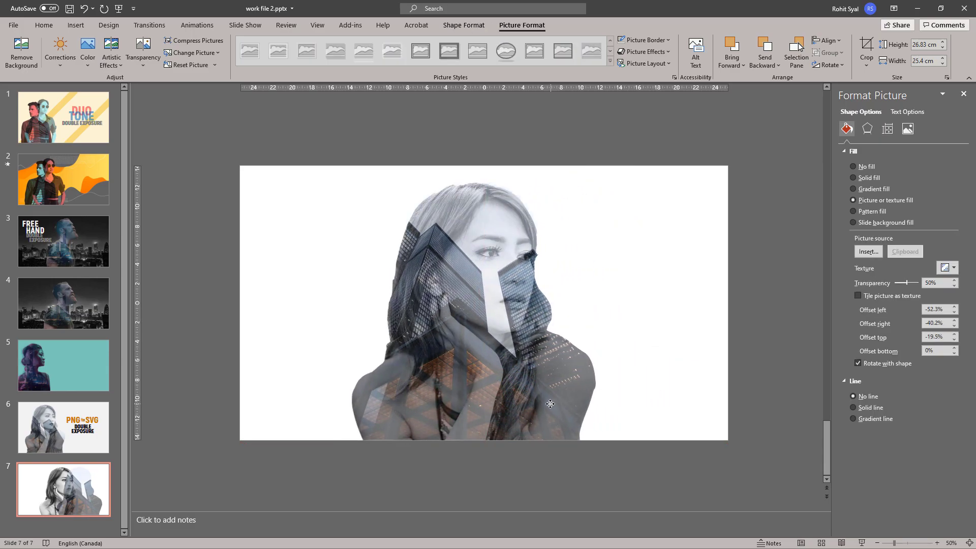
left_click(628, 398)
left_click(679, 368)
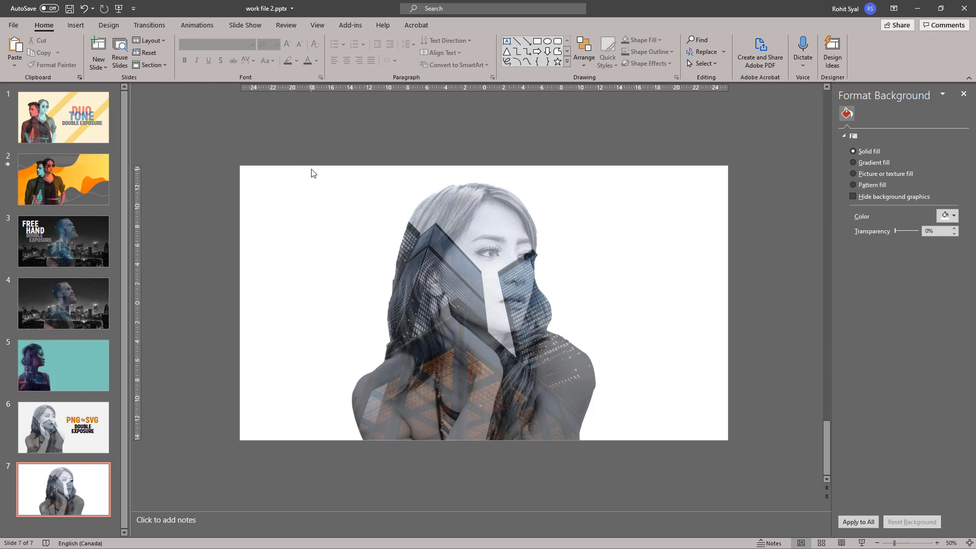
Compare the new slide with the PNG to SVG example on slide 6 and look at the Double Exposure with Video example
left_click(66, 427)
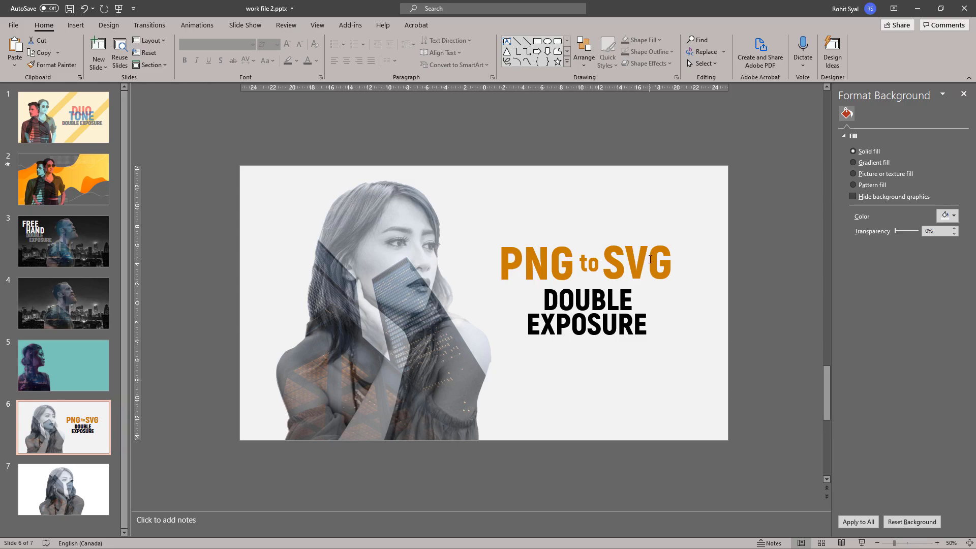
left_click(71, 490)
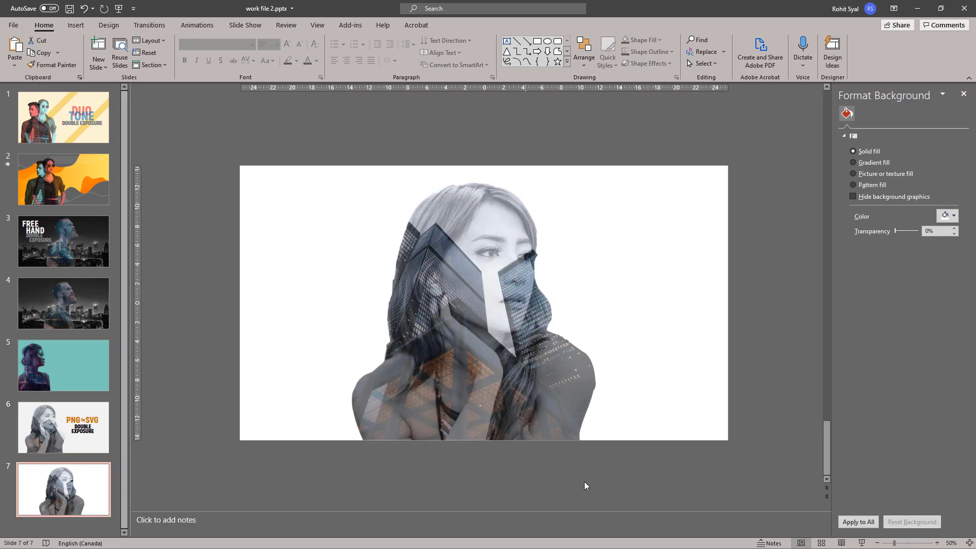
left_click(862, 543)
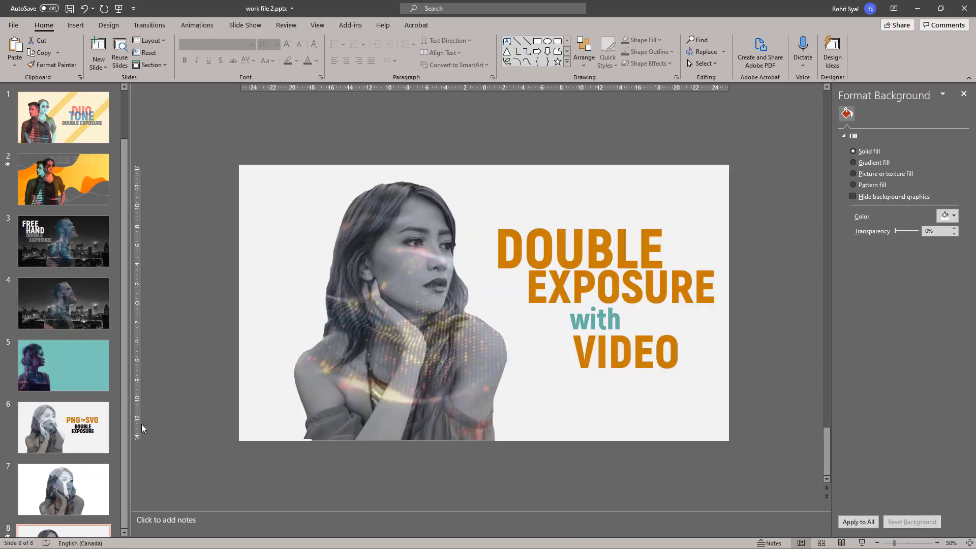
key("Up")
Copy the skyscraper-filled silhouette shape from slide 7 onto blank slide 9
left_click(85, 500)
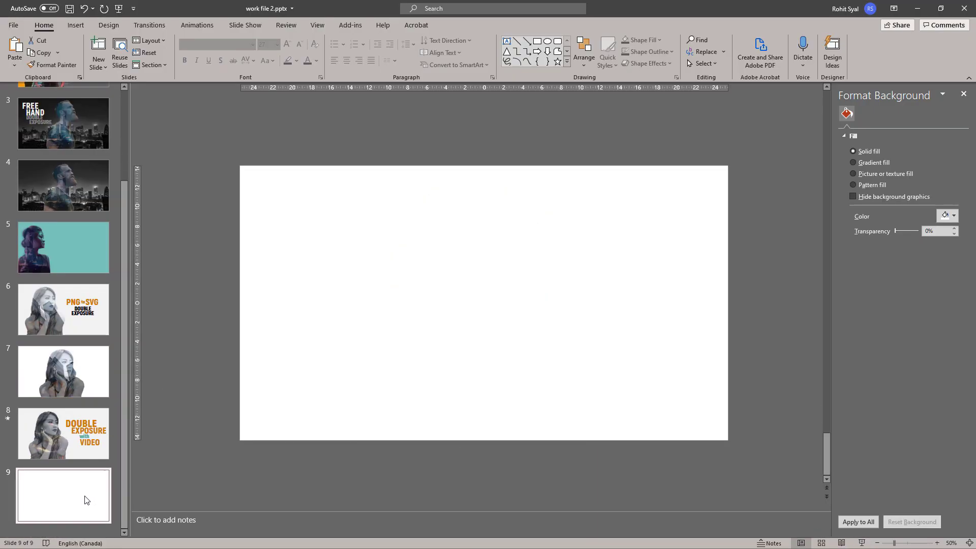
left_click(75, 389)
left_click(435, 353)
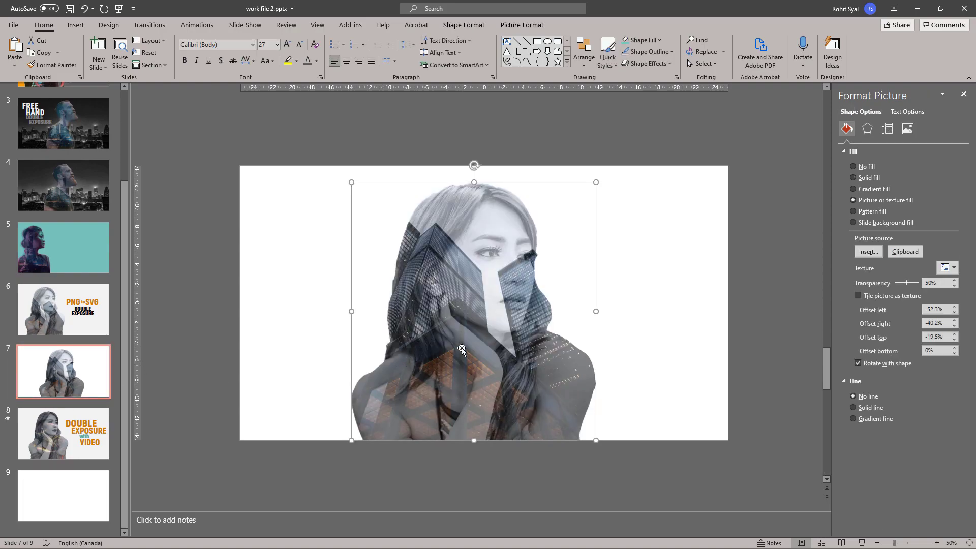
left_click(59, 517)
key("ctrl+v")
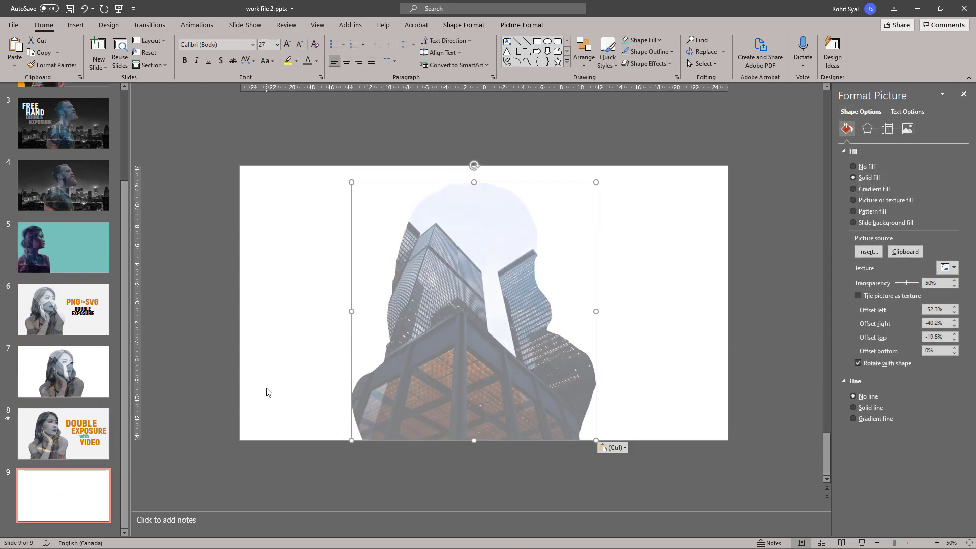
Replace the silhouette's skyscraper fill on slide 9 with the solid blue theme color
left_click(637, 41)
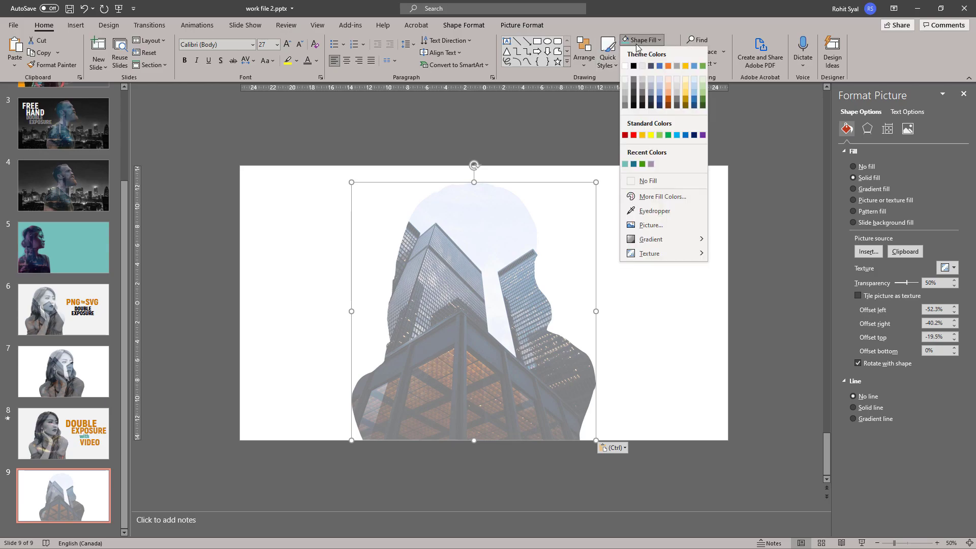
left_click(659, 65)
left_click(625, 265)
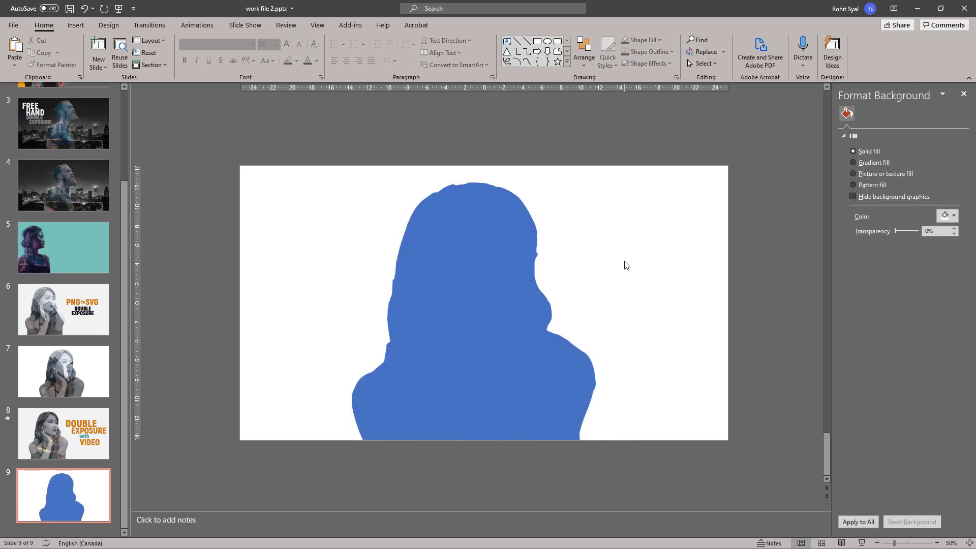
Add an orange rectangle without outline, 28.58 by 50.8 cm, covering the whole slide behind the blue silhouette
left_click(537, 41)
left_click_drag(239, 165, 728, 440)
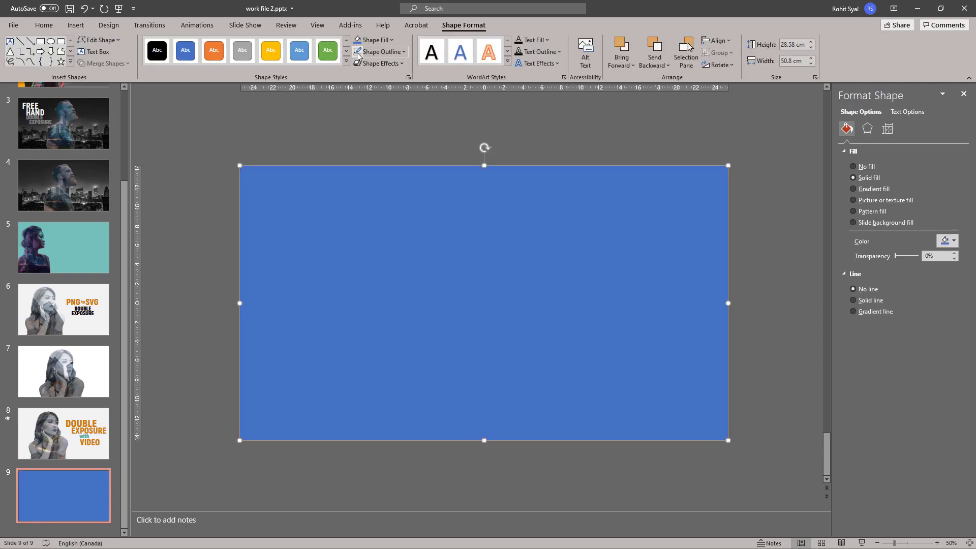
left_click(385, 46)
left_click(397, 63)
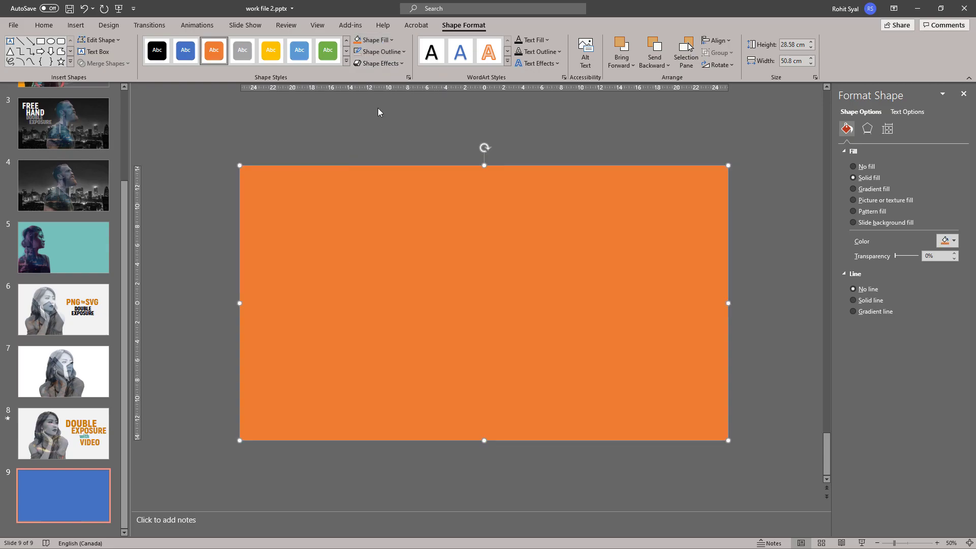
right_click(337, 228)
left_click(357, 356)
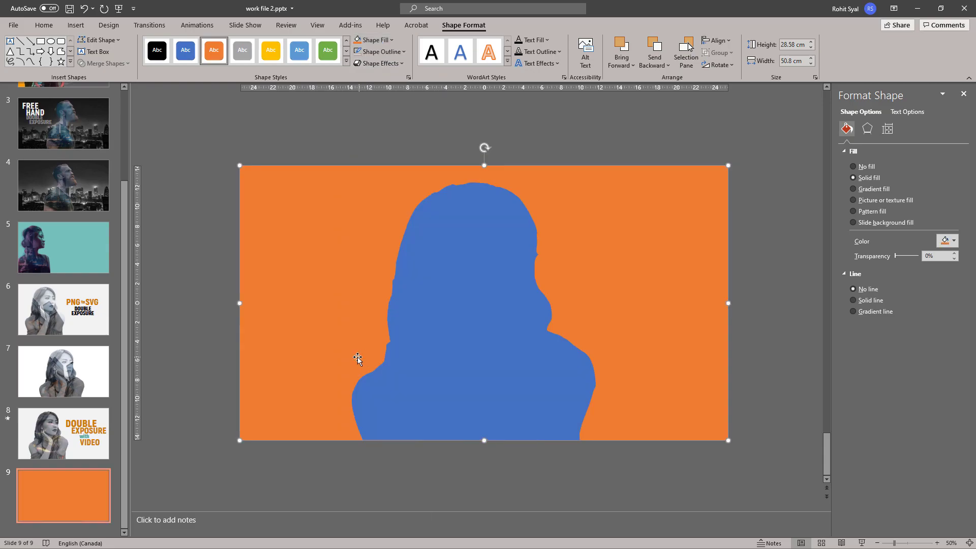
left_click(204, 279)
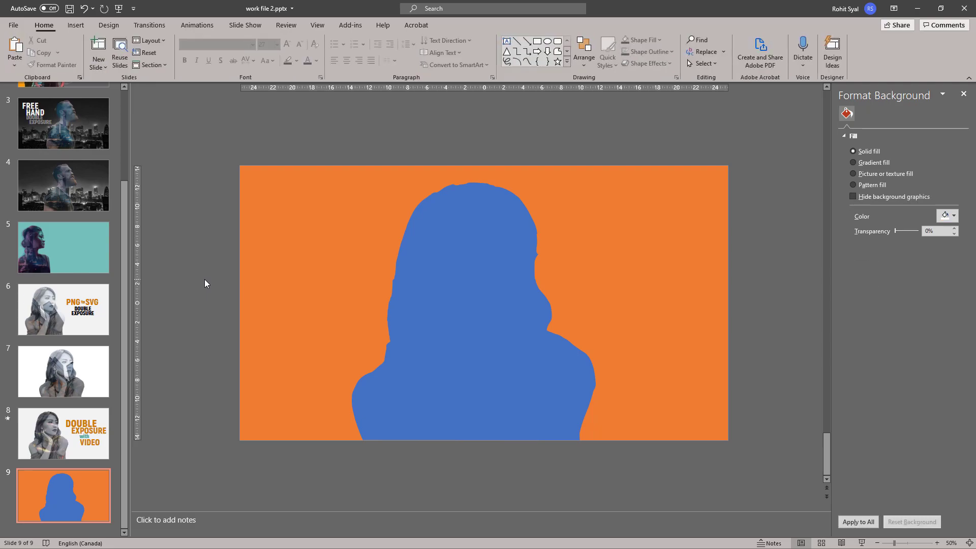
Move the blue silhouette into the left half of the orange rectangle, keeping its lower edge on the slide's bottom edge
left_click(447, 377)
left_click_drag(481, 381, 406, 383)
left_click(234, 288)
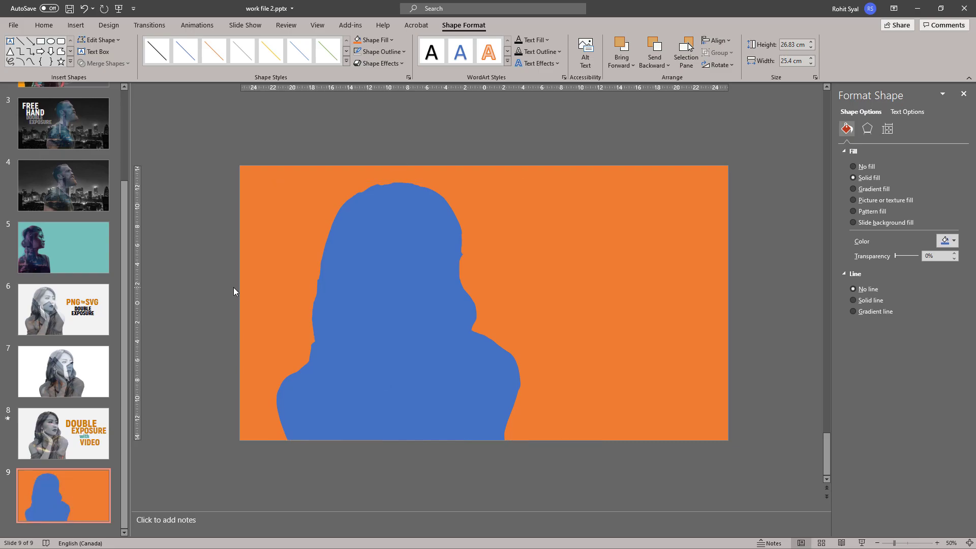
Subtract the blue silhouette from the orange rectangle to cut out a woman-shaped hole
left_click(264, 180)
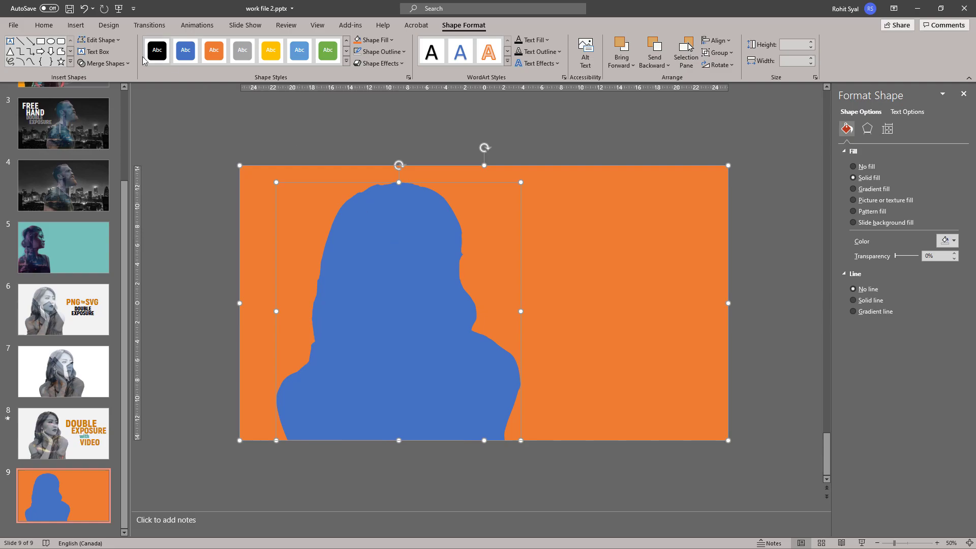
left_click(123, 63)
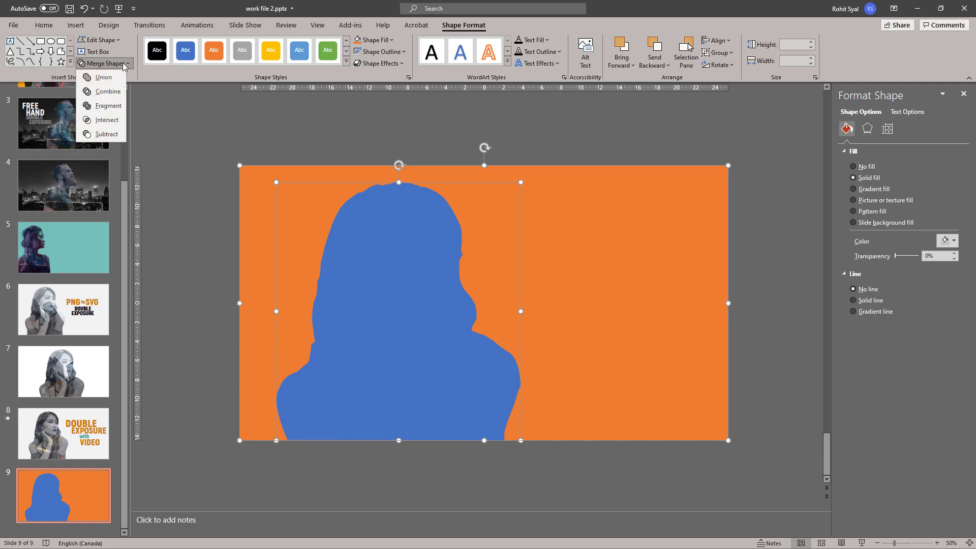
left_click(107, 135)
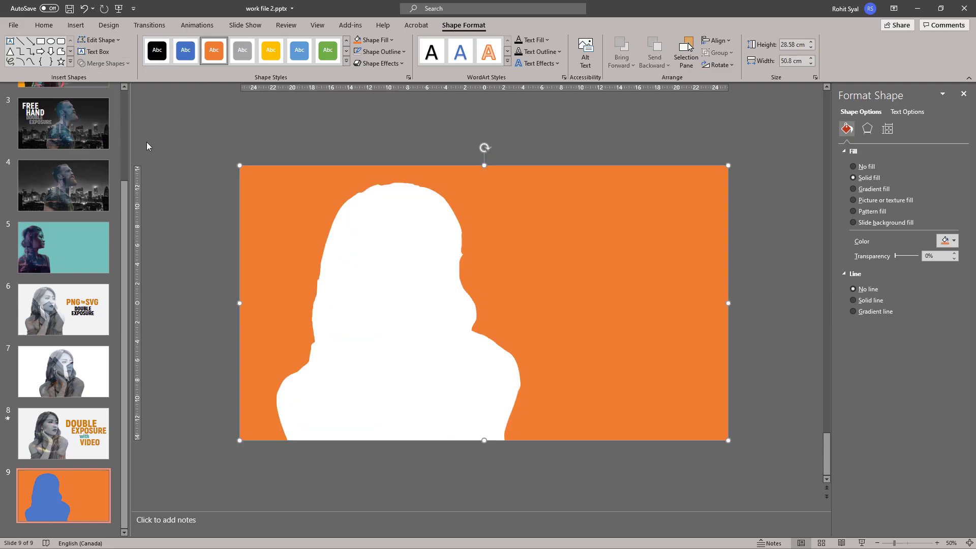
left_click(196, 226)
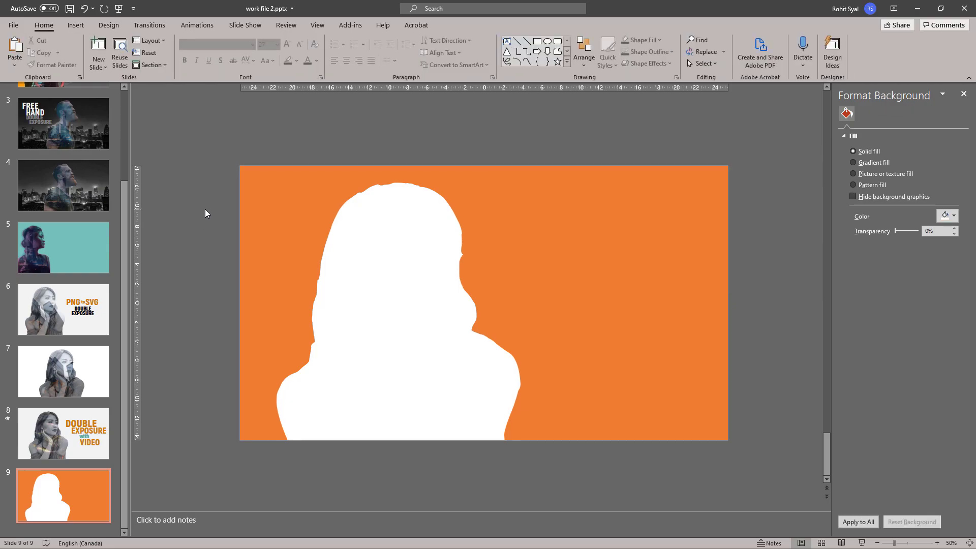
Insert the stock video of dark waves with glowing colored particles onto slide 9
left_click(75, 25)
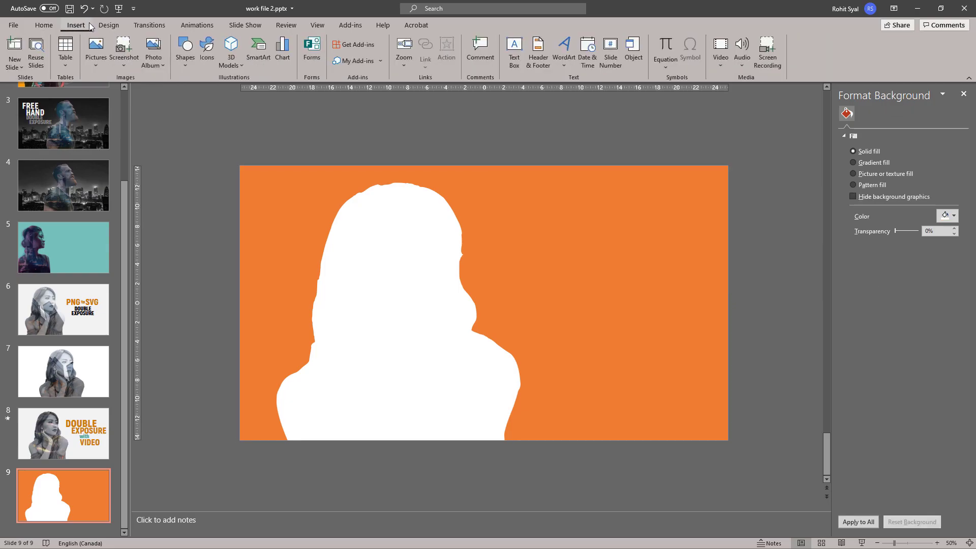
left_click(721, 65)
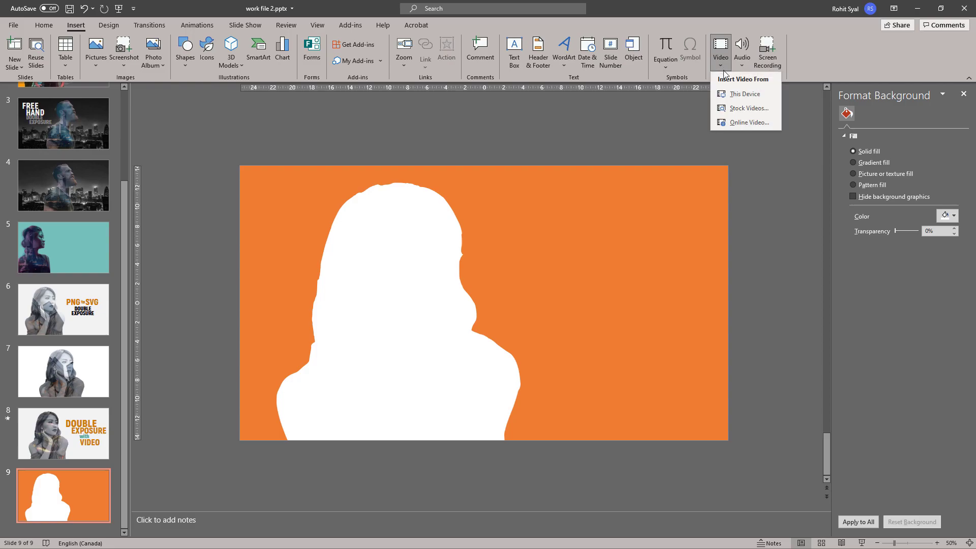
left_click(735, 108)
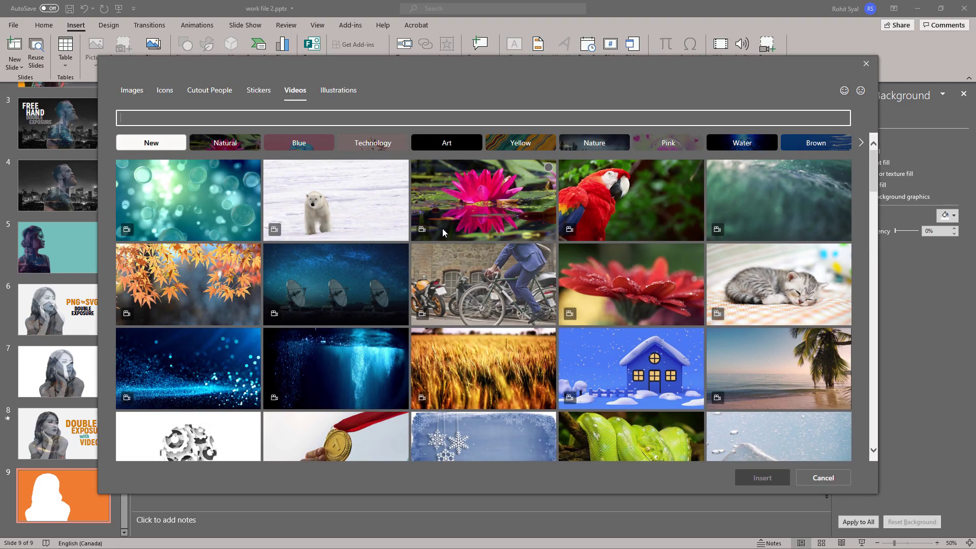
scroll(423, 244, "down", 3)
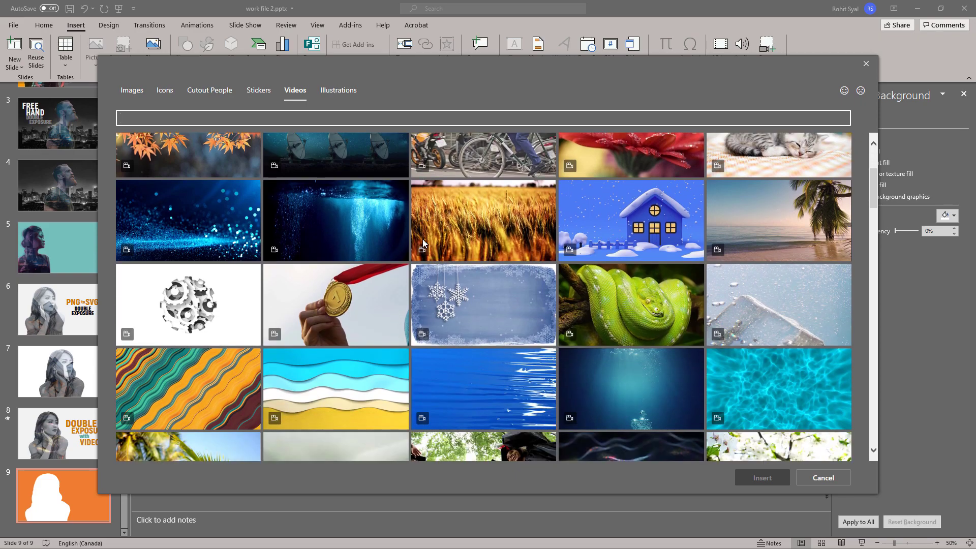
scroll(423, 239, "down", 5)
left_click(660, 244)
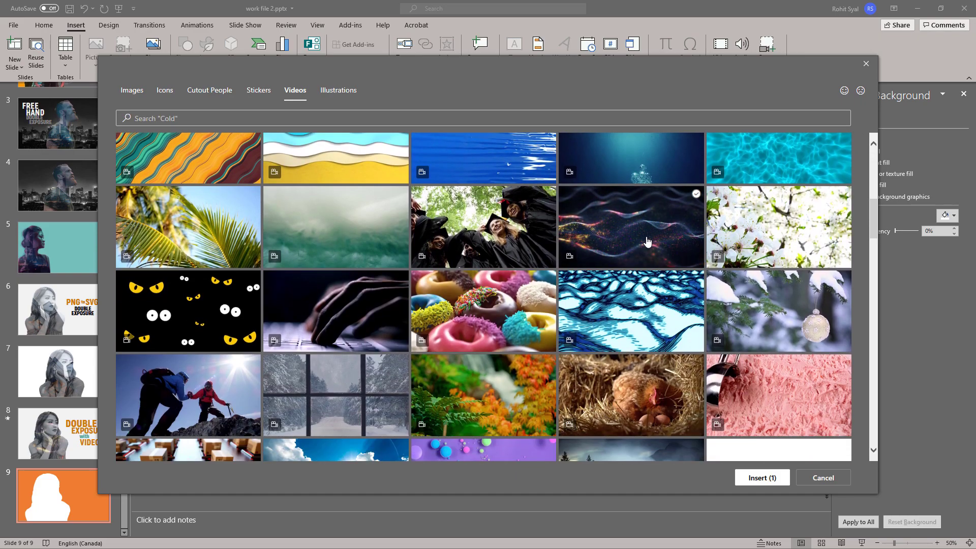
left_click(754, 473)
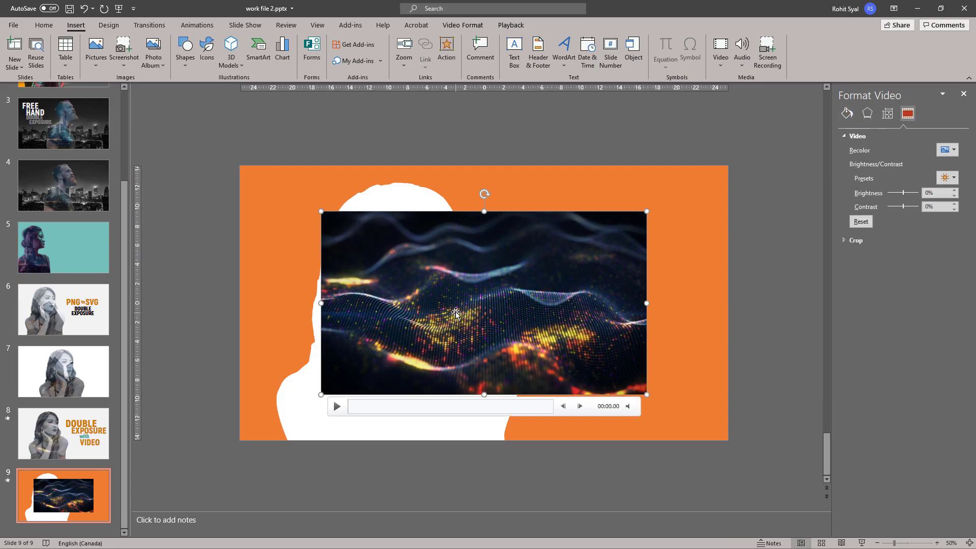
Enlarge the particle-wave video to cover the whole slide and send it behind the cut-out orange rectangle
left_click_drag(456, 314, 385, 265)
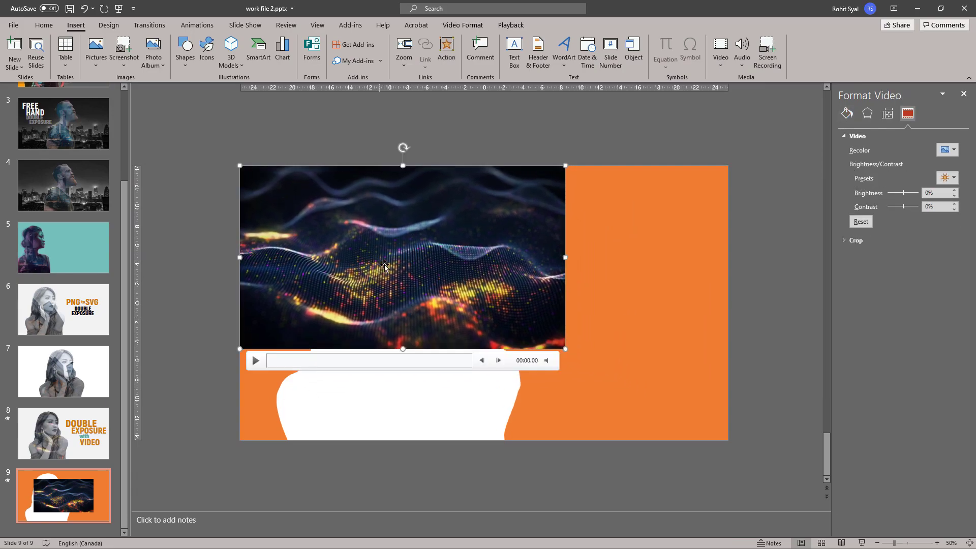
left_click_drag(565, 349, 701, 440)
left_click(499, 29)
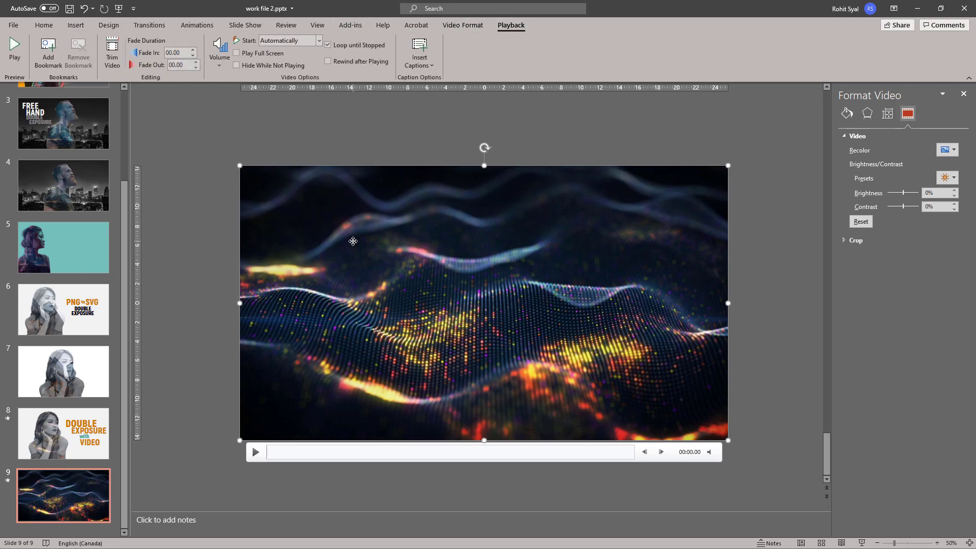
right_click(355, 243)
left_click(376, 357)
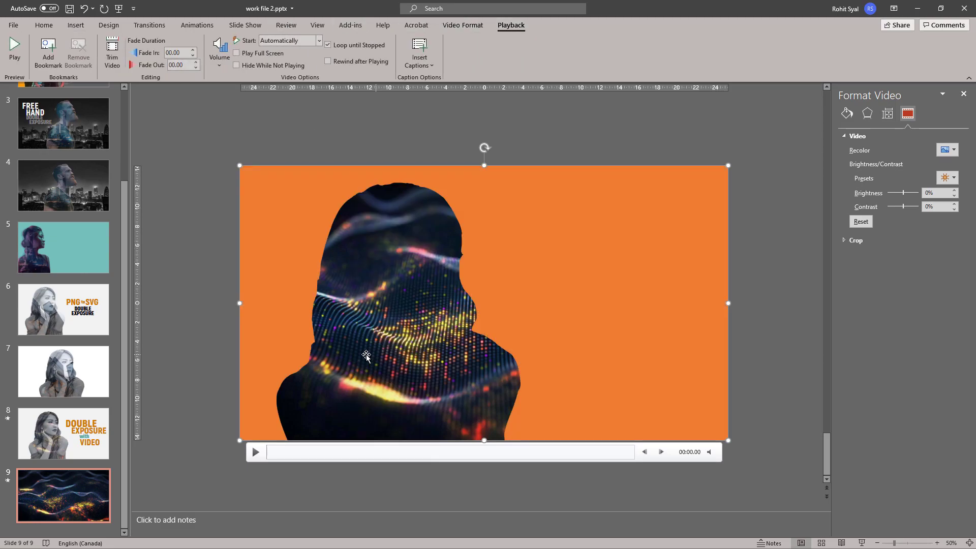
left_click(200, 328)
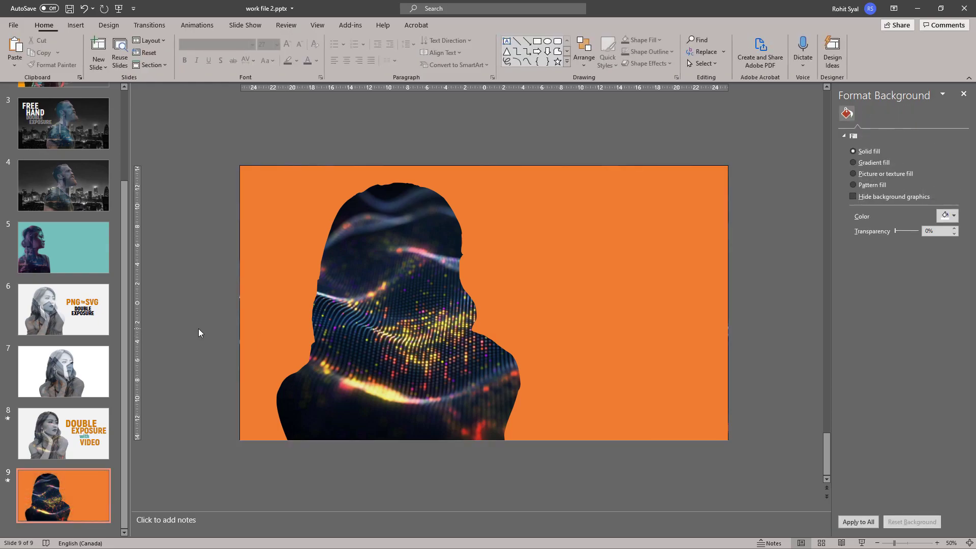
Preview slide 9 full screen to check the video playing inside the silhouette
left_click(862, 543)
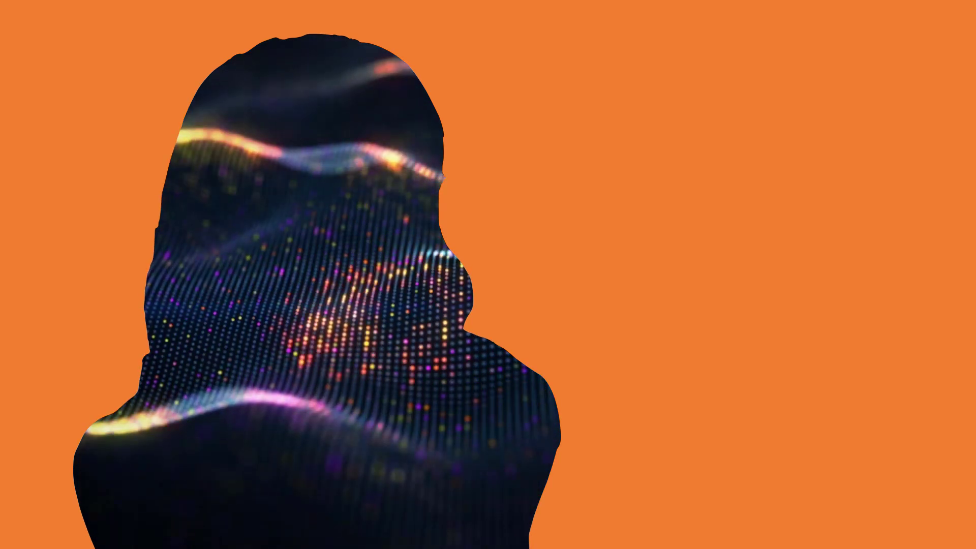
key("Escape")
Move the building-filled silhouette aside on slide 7 and copy the woman's black-and-white picture onto slide 9
left_click(82, 369)
left_click(433, 357)
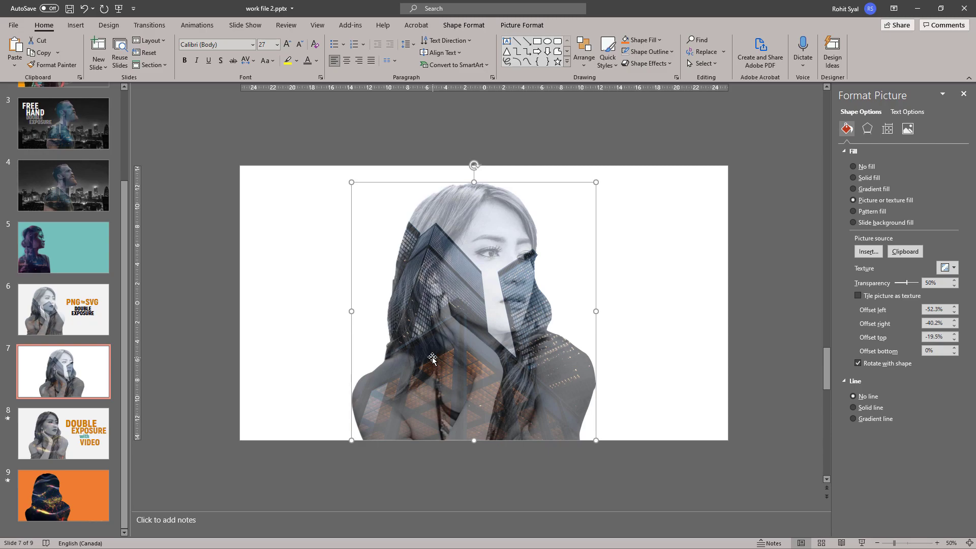
left_click_drag(435, 358, 603, 358)
left_click(444, 295)
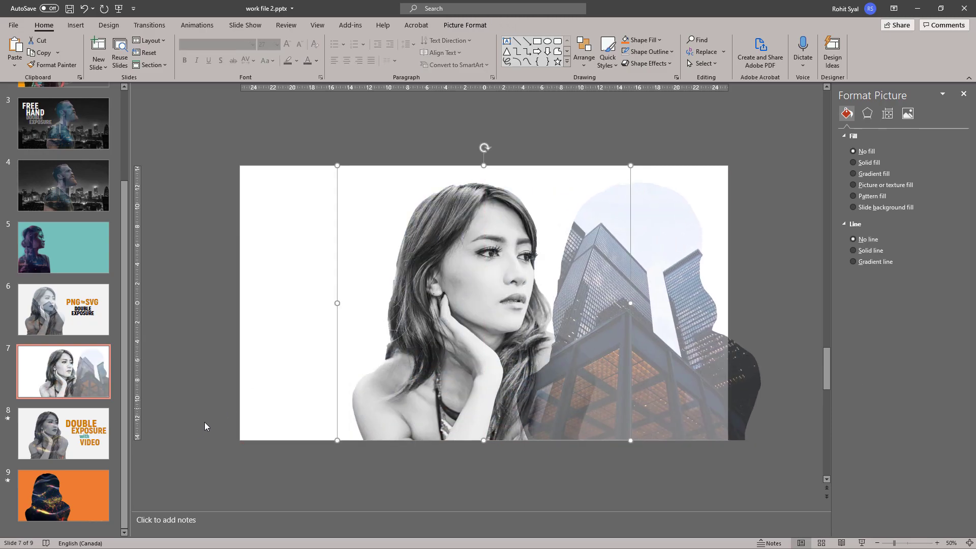
key("Escape")
left_click(84, 492)
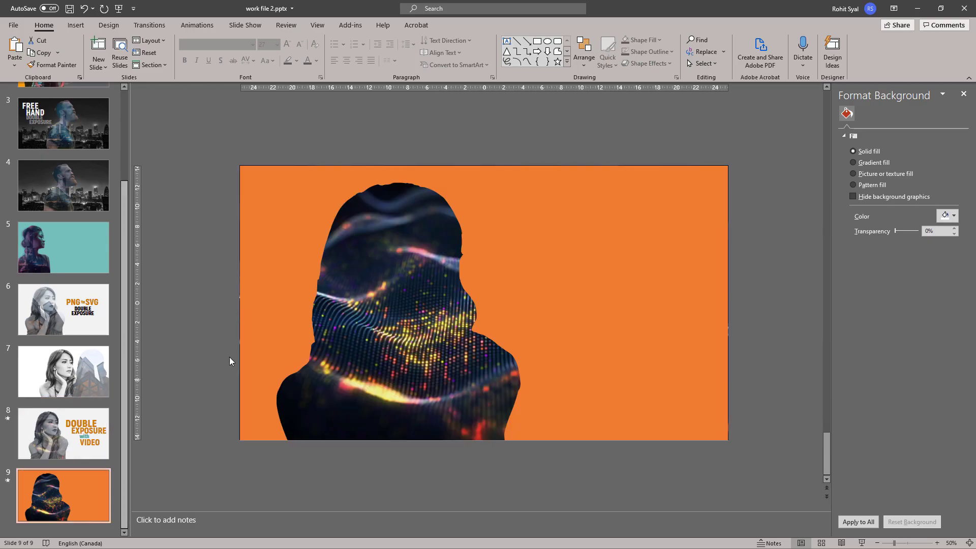
key("ctrl+v")
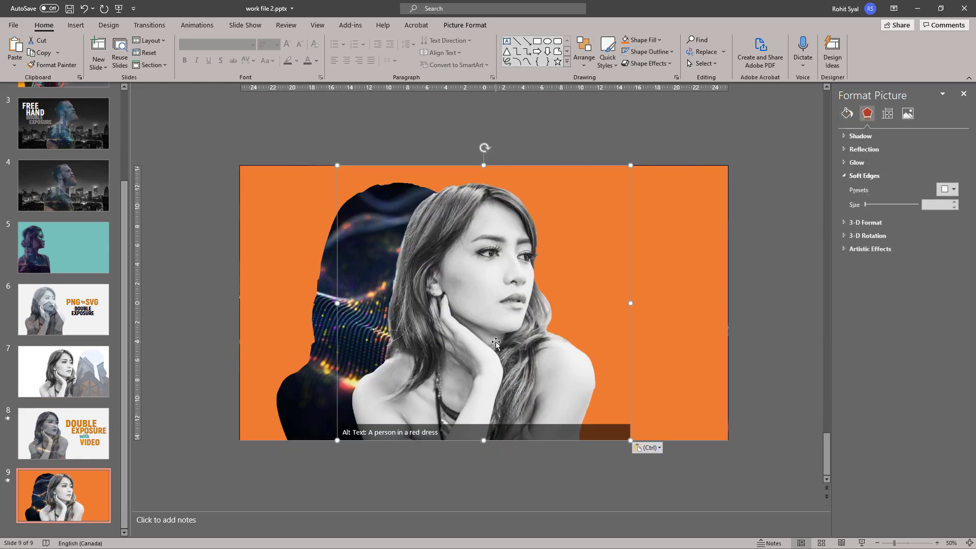
Position the woman's picture exactly over the silhouette cut-out on slide 9, fine-tuning its horizontal alignment
left_click_drag(495, 341, 421, 343)
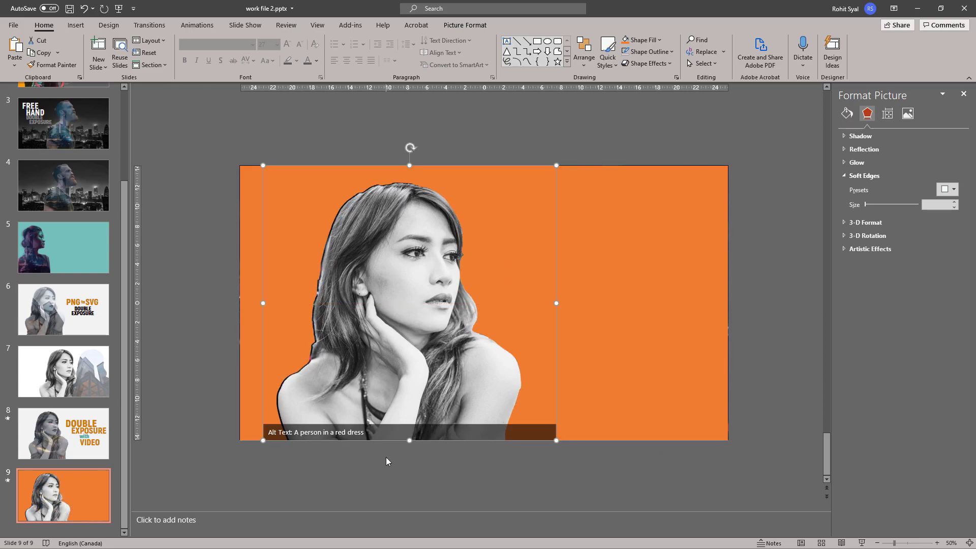
key("ctrl+Left")
key("ctrl+Left")
key("ctrl+Left")
key("ctrl+Left")
key("ctrl+Left")
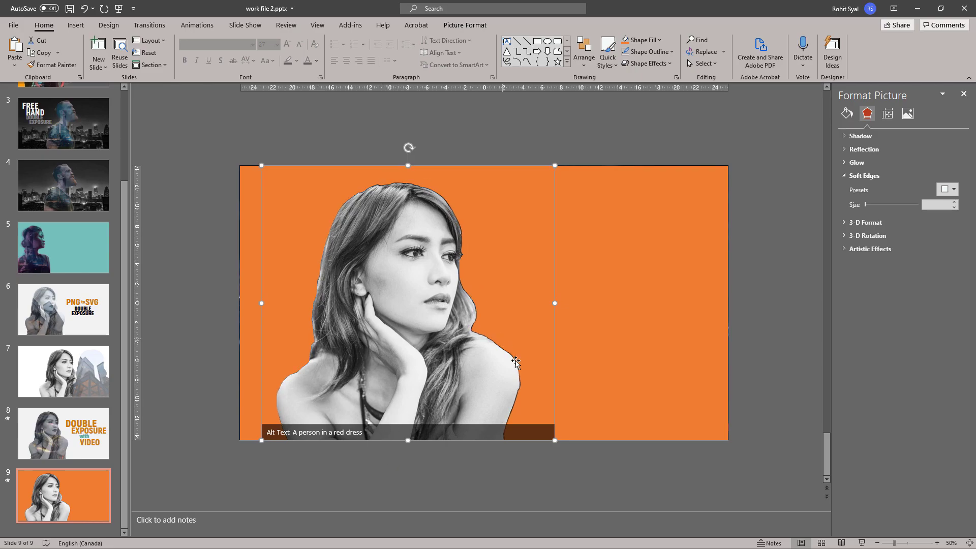
key("ctrl+Right")
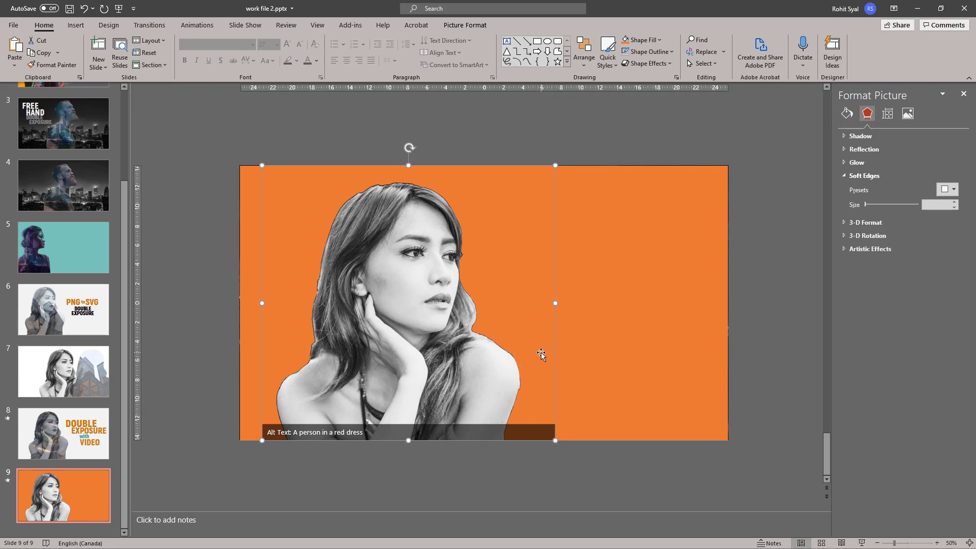
Set the woman's picture transparency to 45%, checking its blend with the video full screen
left_click(909, 114)
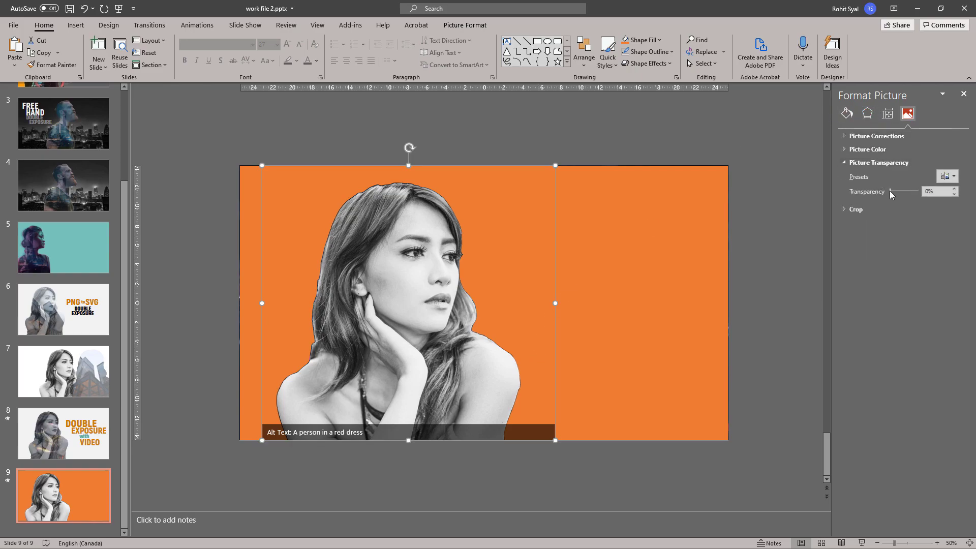
left_click_drag(891, 197, 898, 197)
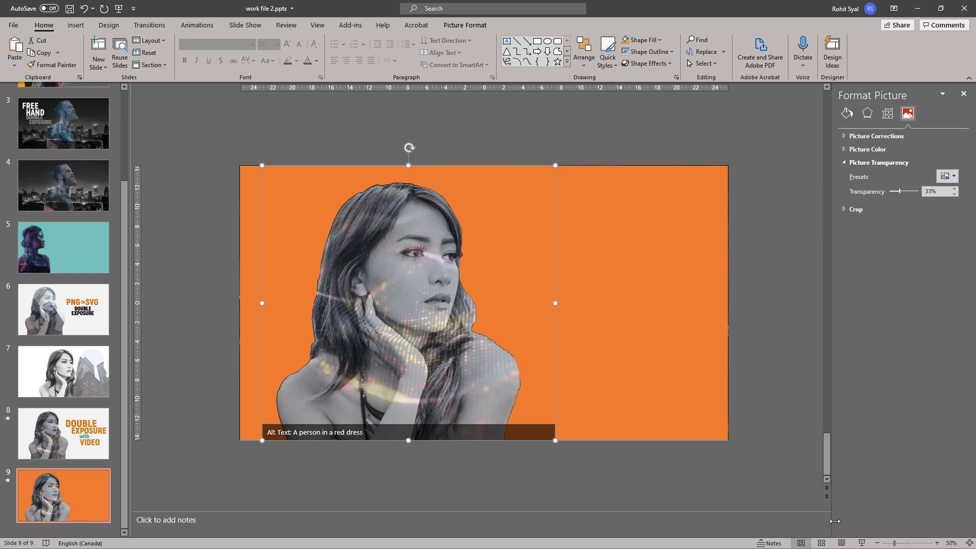
left_click(860, 543)
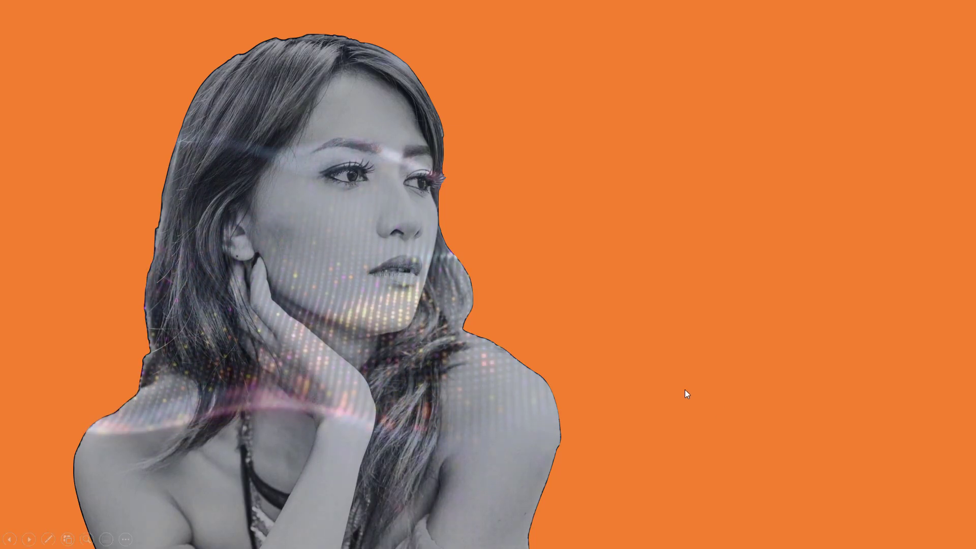
key("Escape")
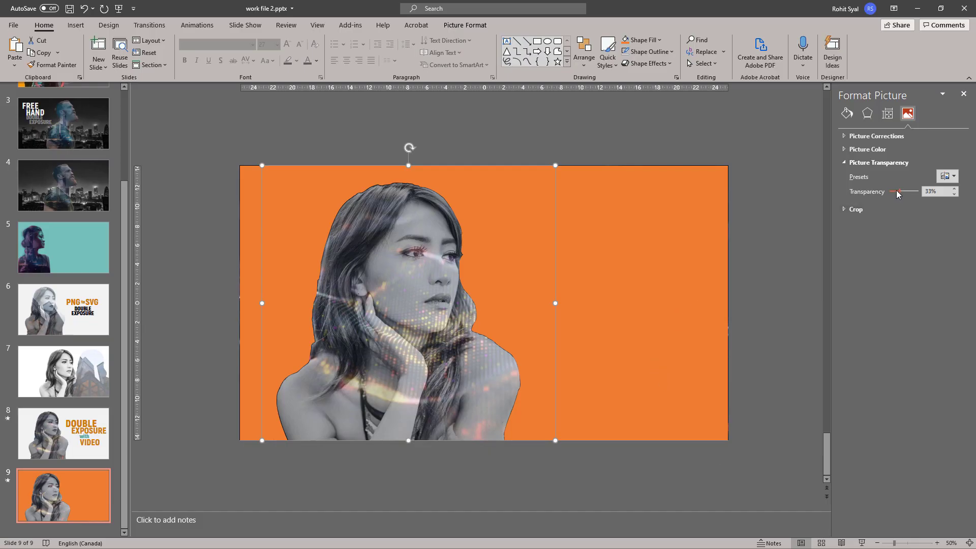
left_click_drag(896, 190, 902, 192)
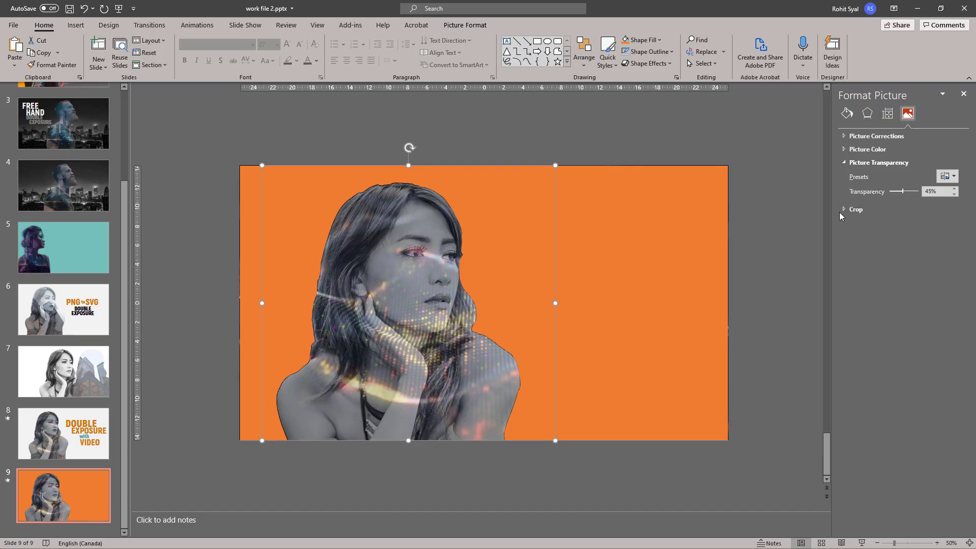
left_click(863, 542)
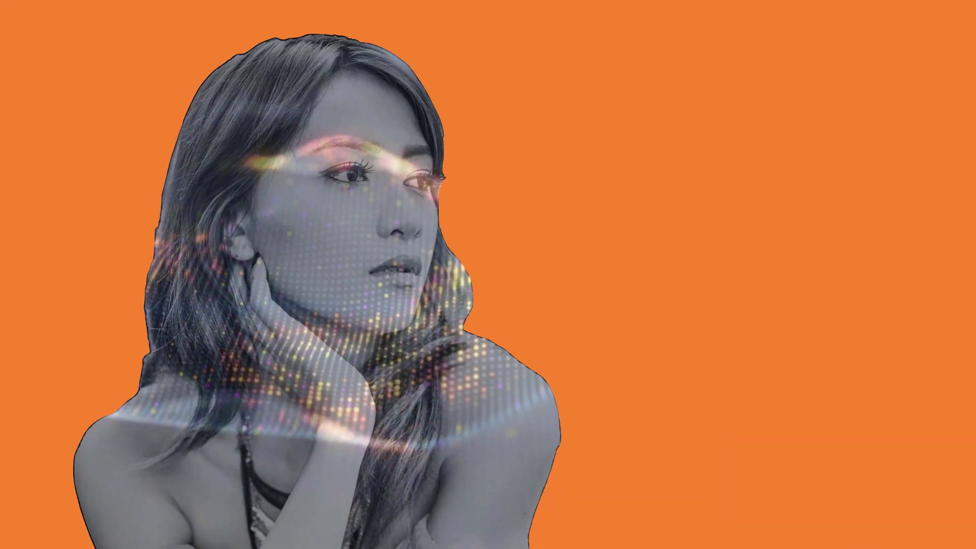
key("Escape")
Bring the cut-out orange rectangle in front of the woman's picture and give it an orange outline
left_click(617, 201)
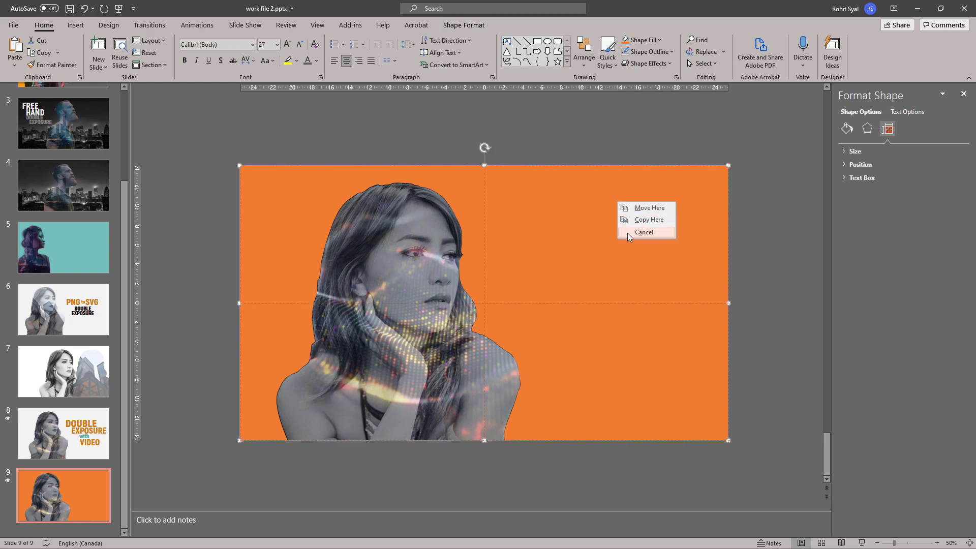
right_click(621, 225)
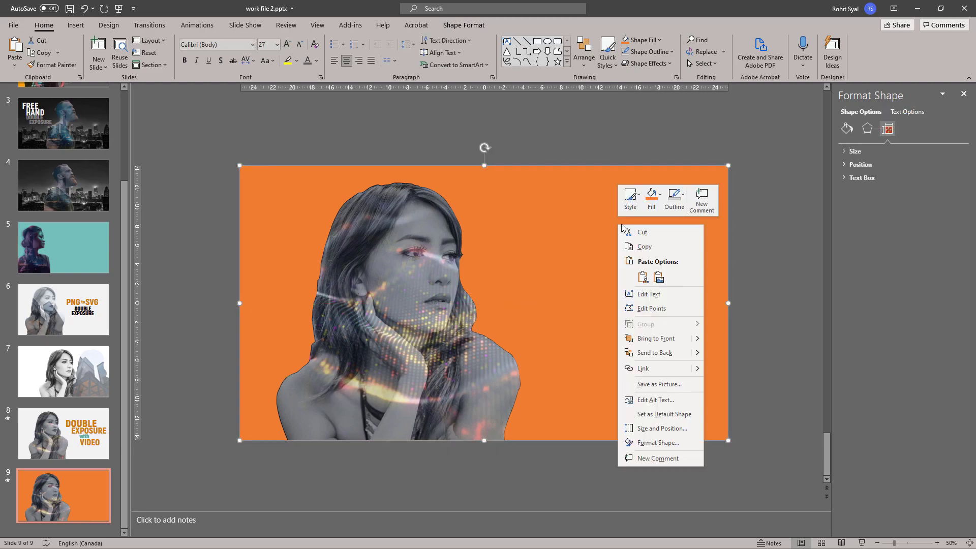
left_click(658, 338)
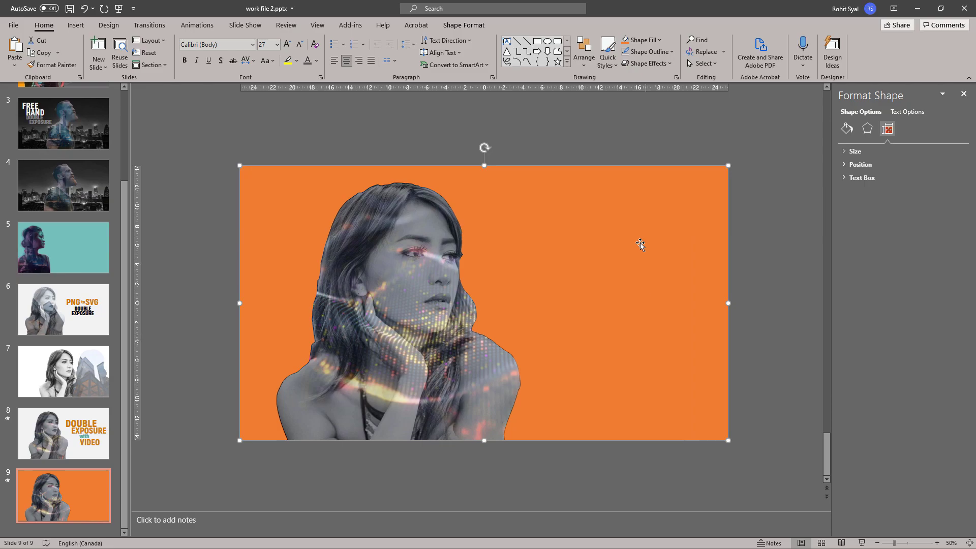
left_click(649, 53)
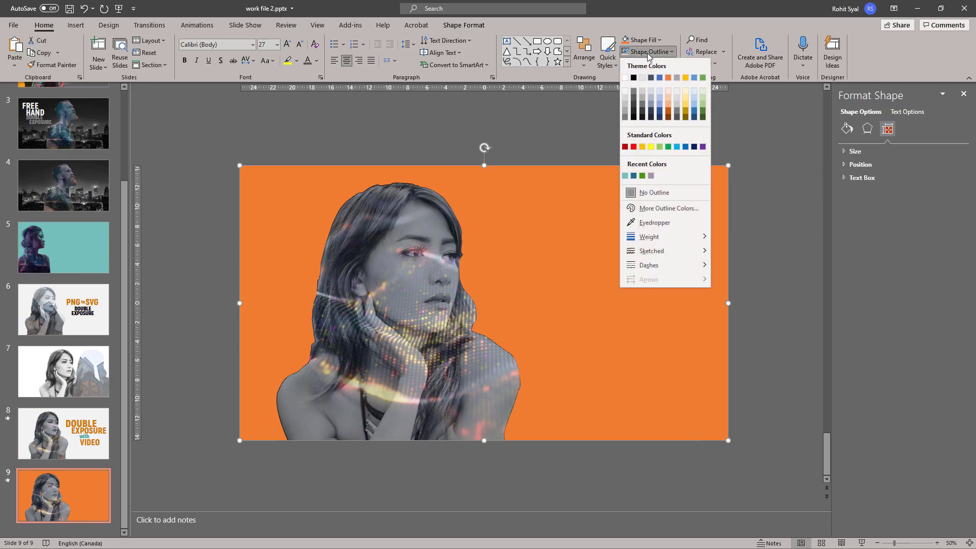
left_click(667, 76)
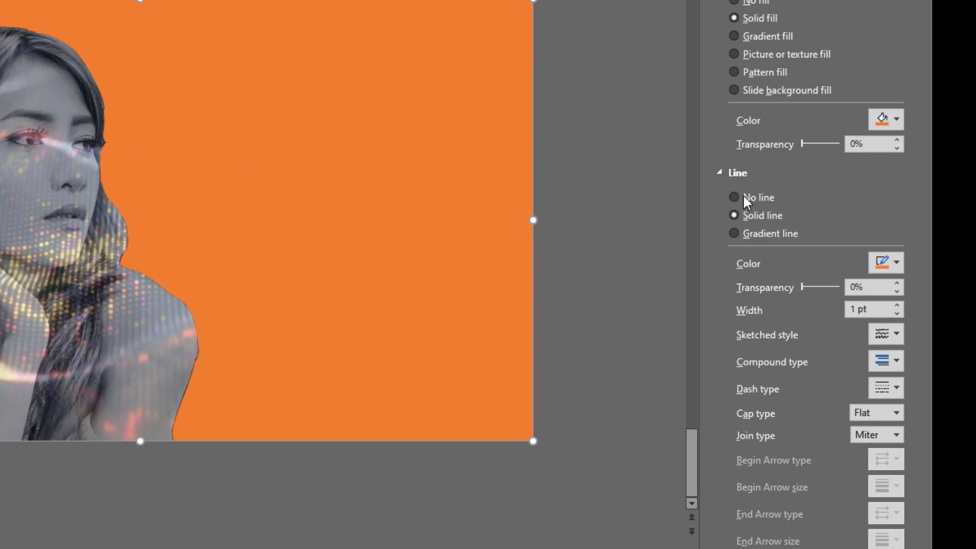
Increase the orange rectangle's outline width to 5 pt to cover the dark edge around the silhouette
left_click(898, 305)
left_click(898, 305)
left_click(898, 305)
left_click(898, 305)
left_click(898, 305)
left_click(898, 305)
left_click(898, 304)
left_click(897, 304)
left_click(897, 305)
left_click(898, 305)
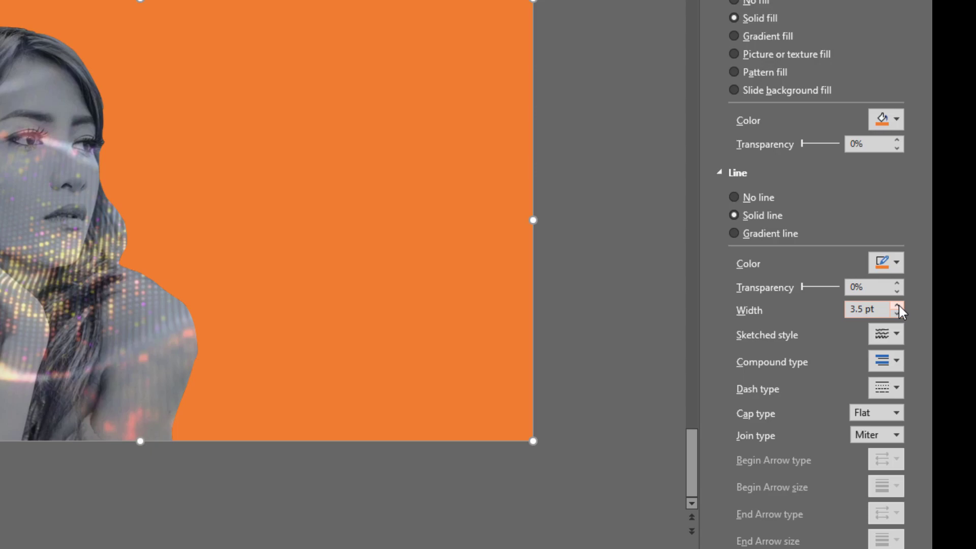
left_click(897, 305)
left_click(898, 305)
left_click(897, 304)
left_click(898, 305)
left_click(898, 305)
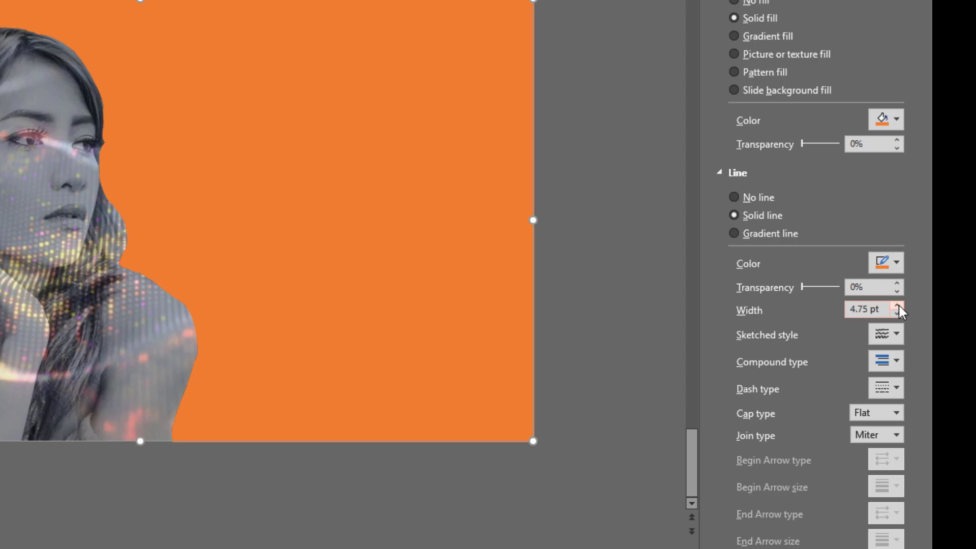
left_click(898, 305)
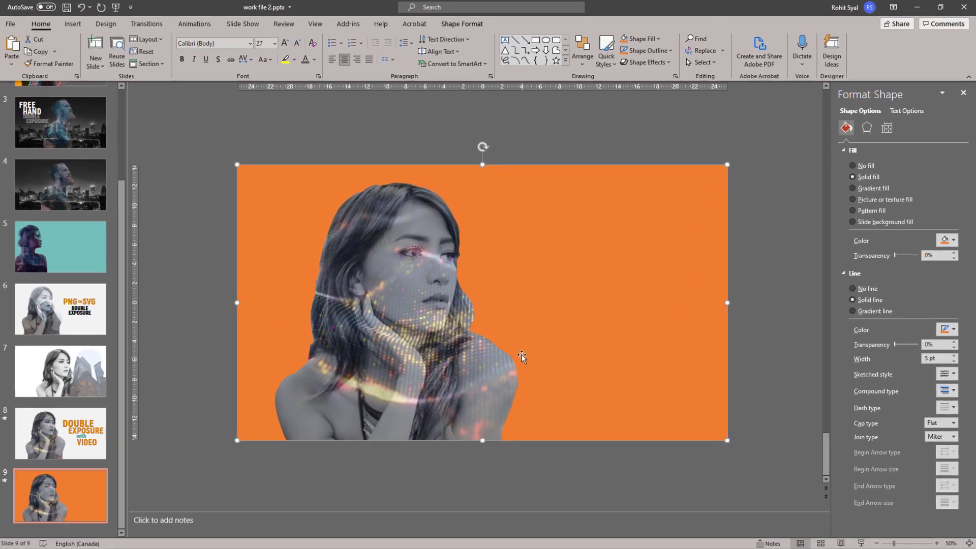
left_click(427, 142)
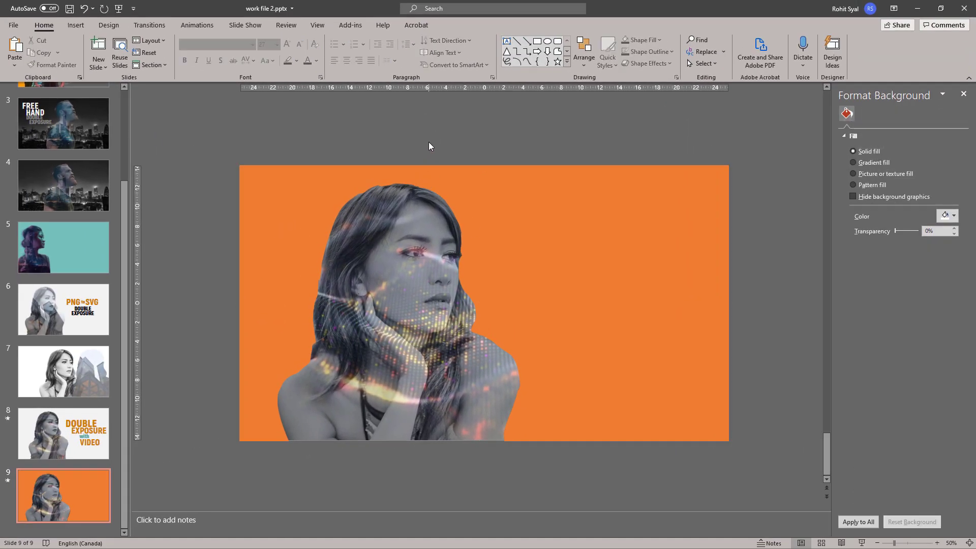
Recolor the cut-out rectangle's fill and outline to very light gray and preview slide 9 full screen
left_click(635, 209)
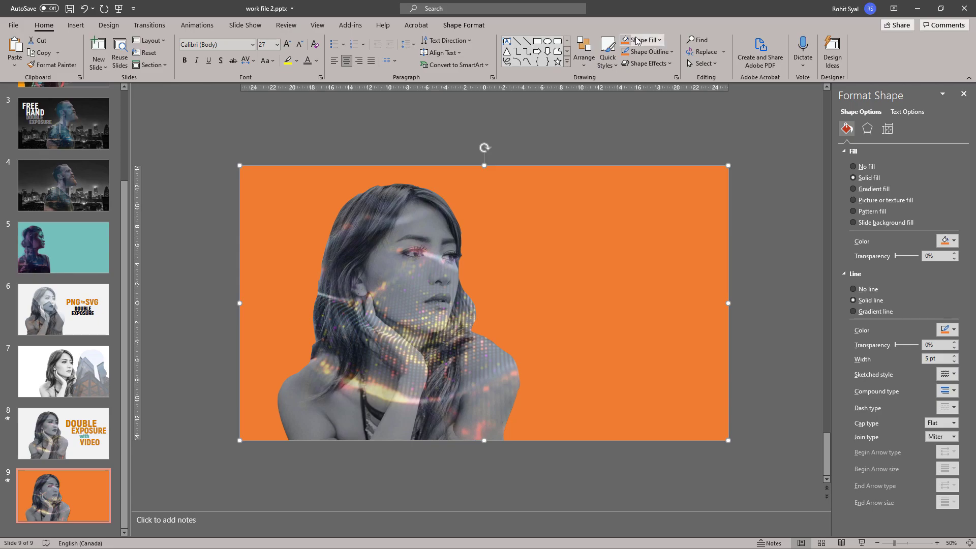
left_click(636, 40)
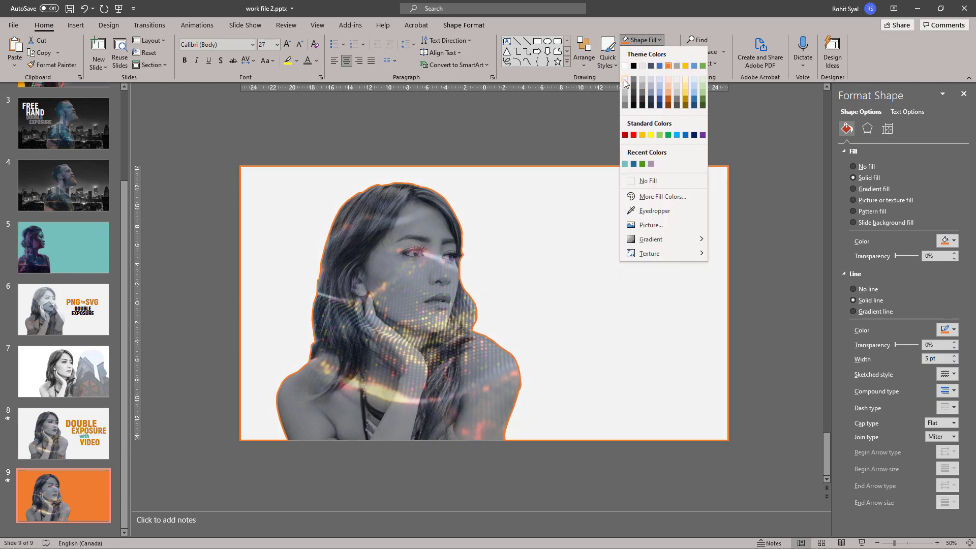
left_click(625, 80)
left_click(655, 52)
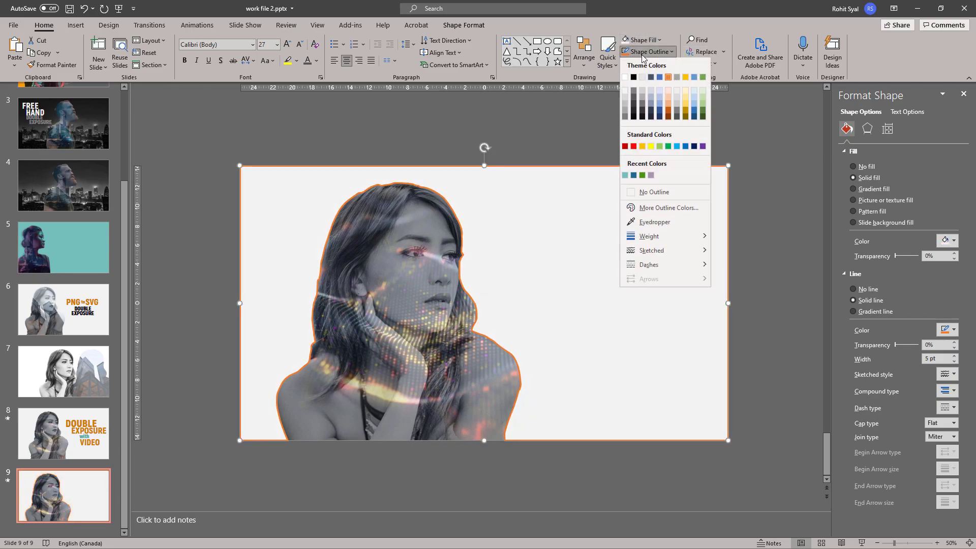
left_click(624, 89)
left_click(579, 120)
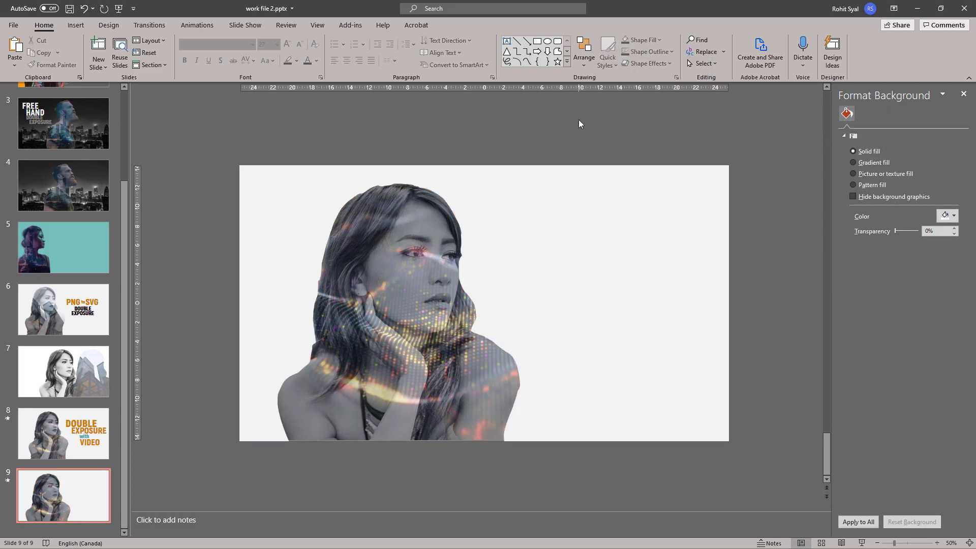
left_click(863, 543)
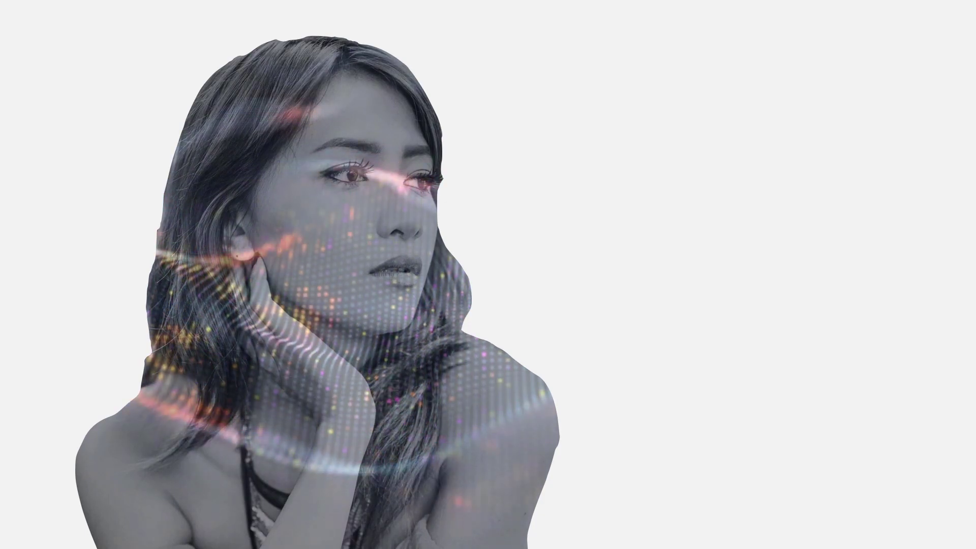
key("Escape")
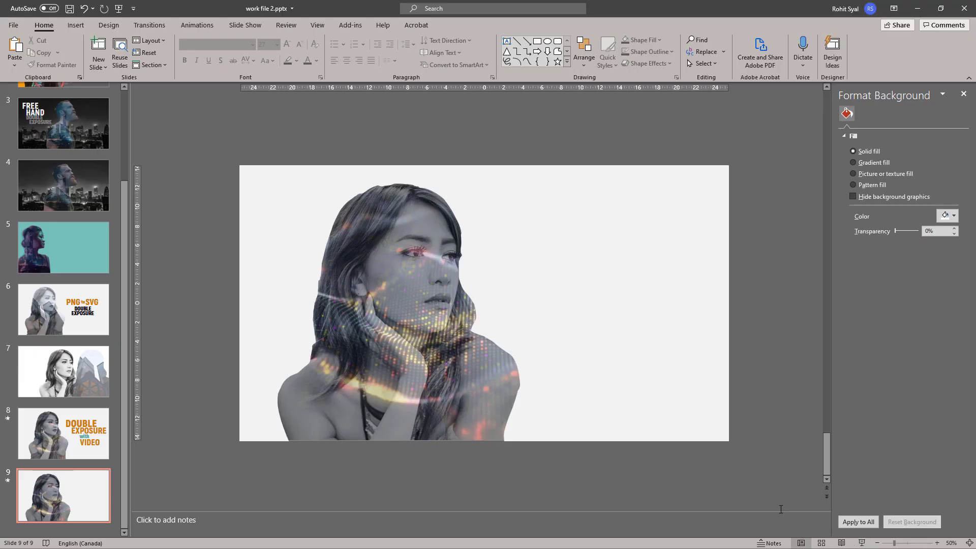
Try shifting the woman's picture slightly to the left over the silhouette cut-out
left_click(317, 203)
mouse_move(396, 417)
left_mouse_down()
mouse_move(619, 417)
mouse_move(333, 412)
mouse_move(394, 413)
left_mouse_up()
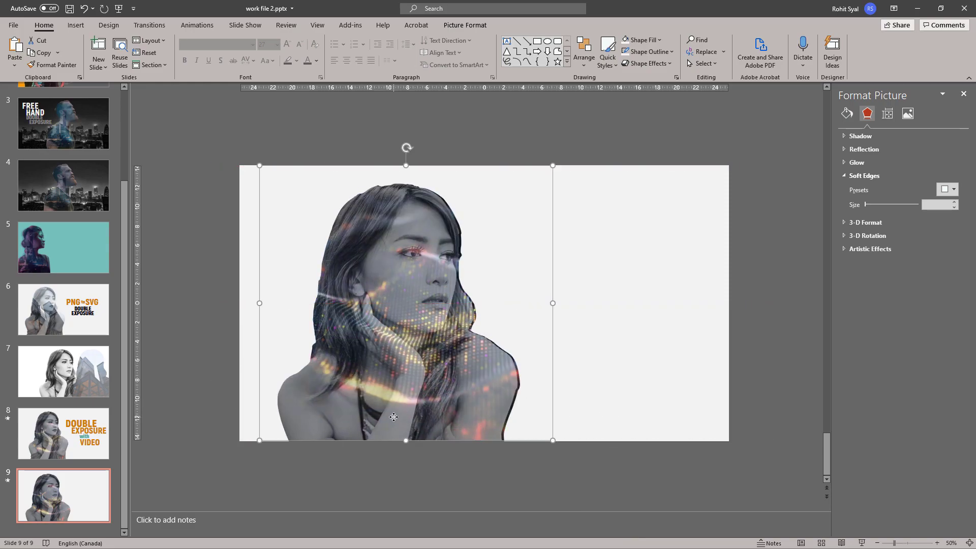
left_click(444, 483)
left_click(454, 470)
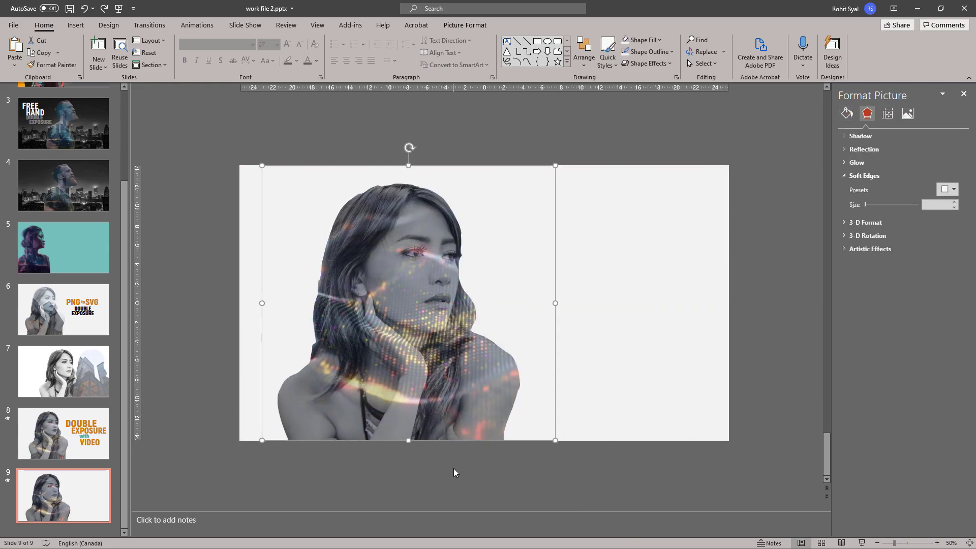
left_click(459, 484)
Preview slide 9 and the "Double Exposure with GIFs" slide 10 full screen
left_click(857, 543)
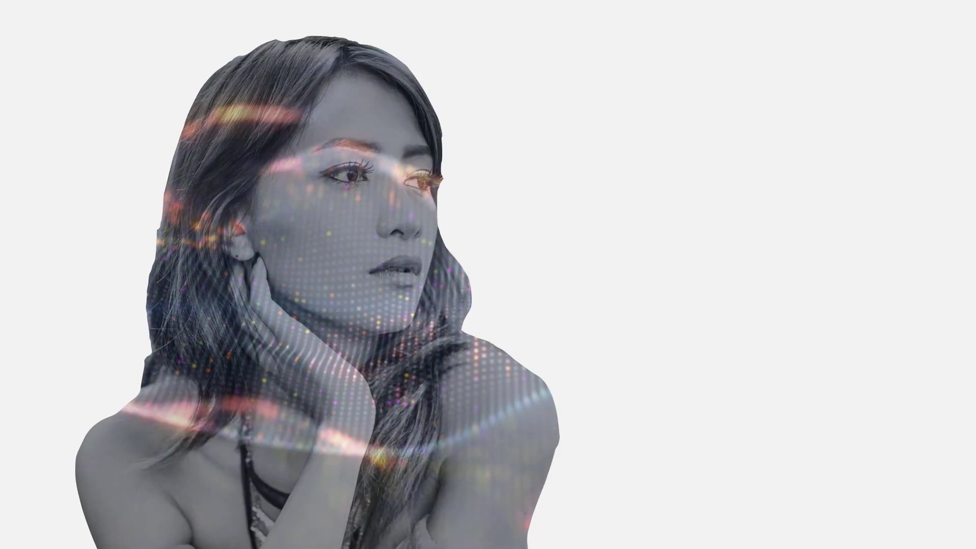
left_click(858, 545)
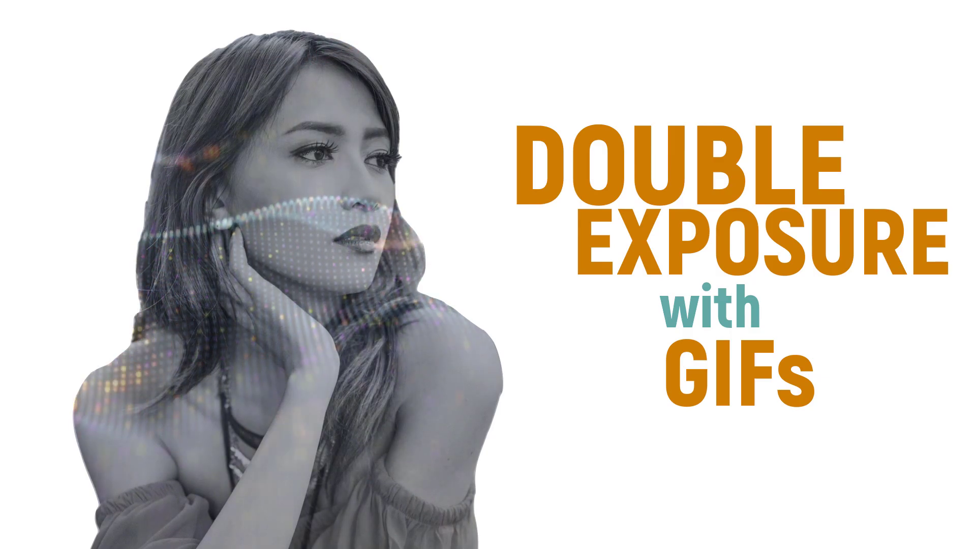
key("Escape")
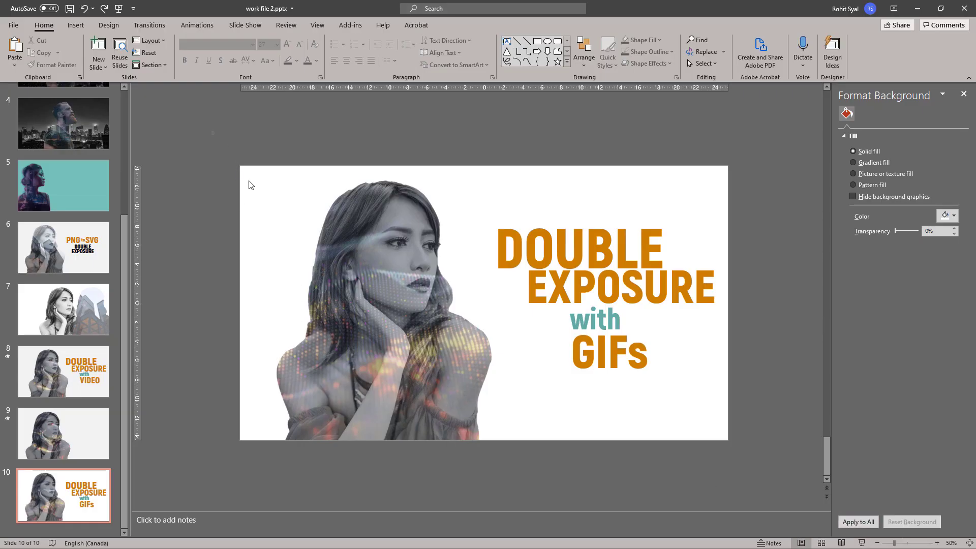
Shift the woman's picture together with its GIF-filled silhouette slightly to the left on slide 10
left_click(332, 376)
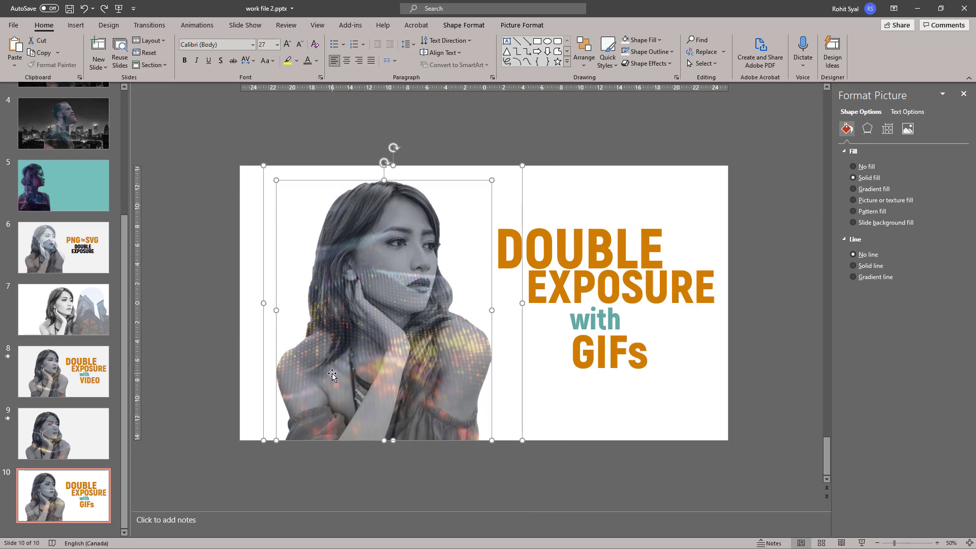
mouse_move(331, 375)
left_mouse_down()
mouse_move(573, 364)
mouse_move(604, 396)
mouse_move(320, 390)
left_mouse_up()
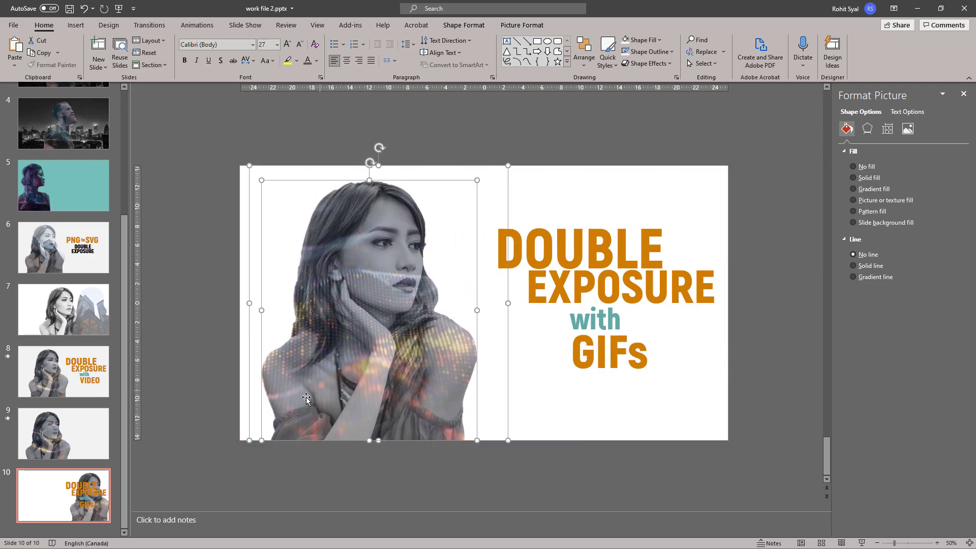
left_click(173, 426)
Try to shift all objects on slide 9 slightly to the right
left_click(91, 423)
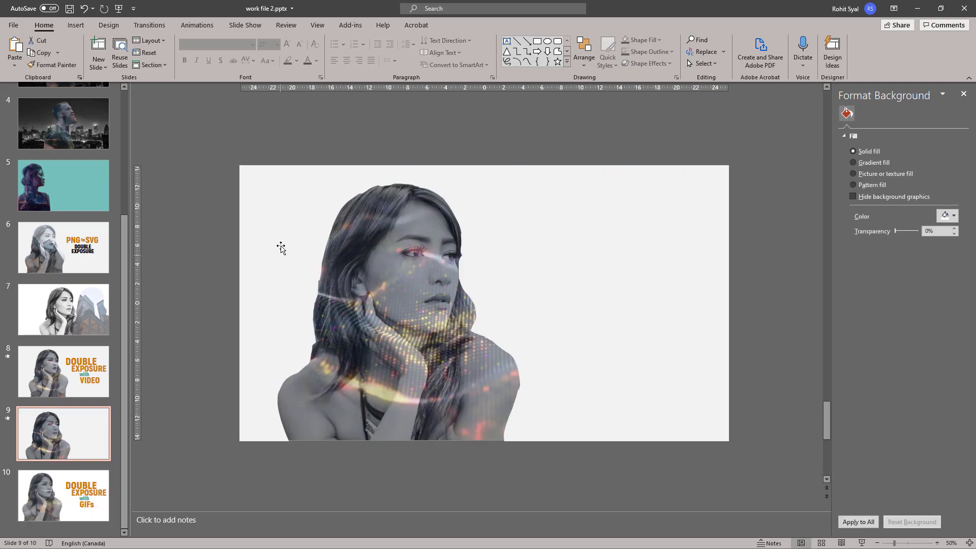
left_click_drag(200, 134, 656, 541)
mouse_move(360, 387)
left_mouse_down()
mouse_move(560, 387)
mouse_move(298, 387)
mouse_move(369, 386)
left_mouse_up()
left_click(213, 464)
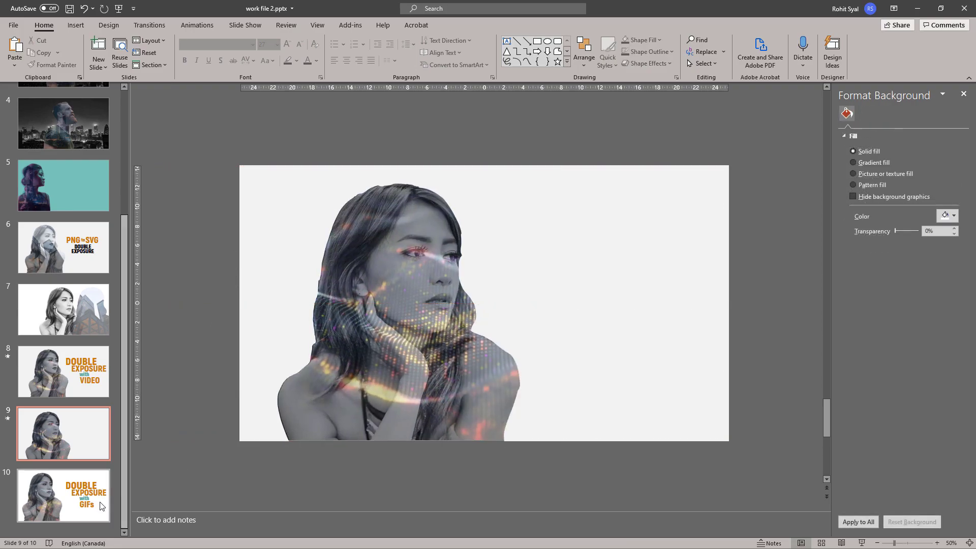
Add a new blank slide after slide 10
left_click(65, 504)
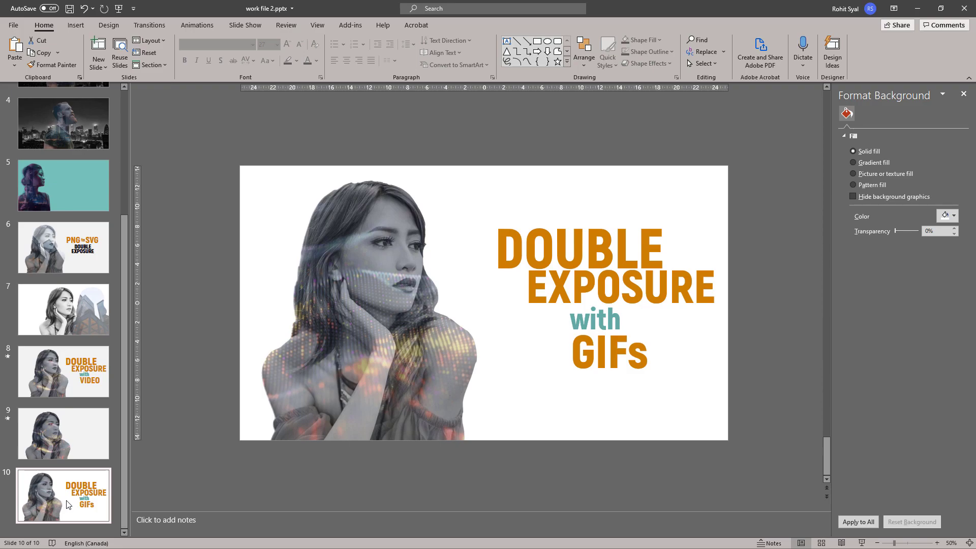
right_click(66, 504)
left_click(70, 506)
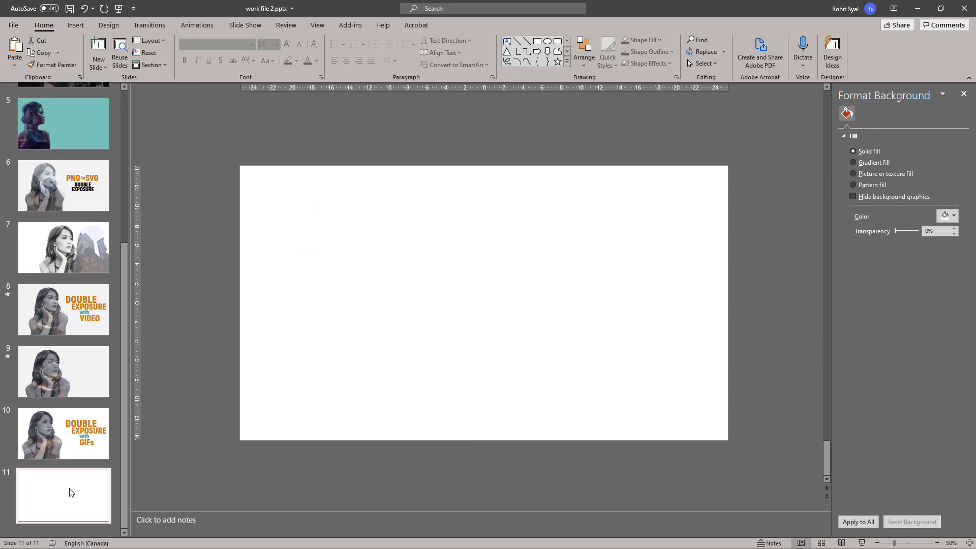
left_click(57, 374)
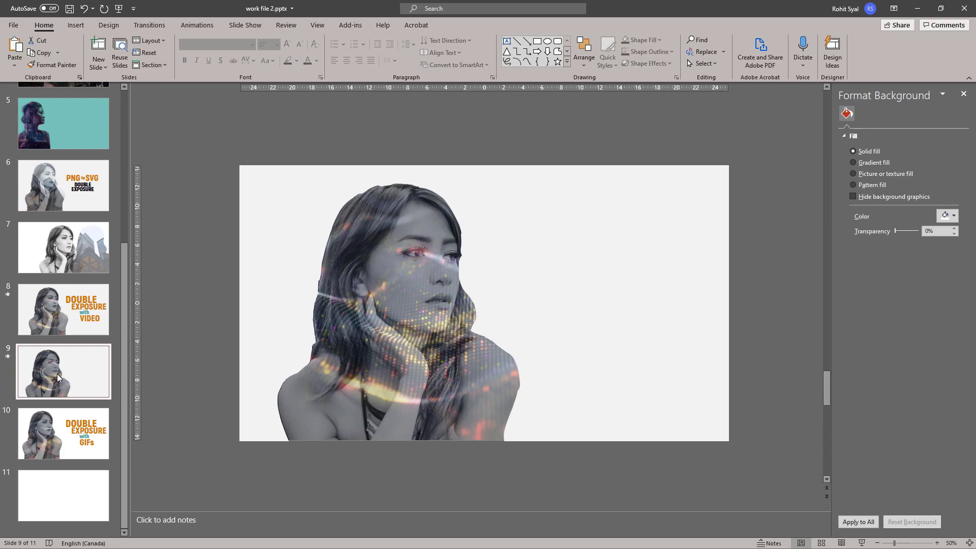
left_click(420, 351)
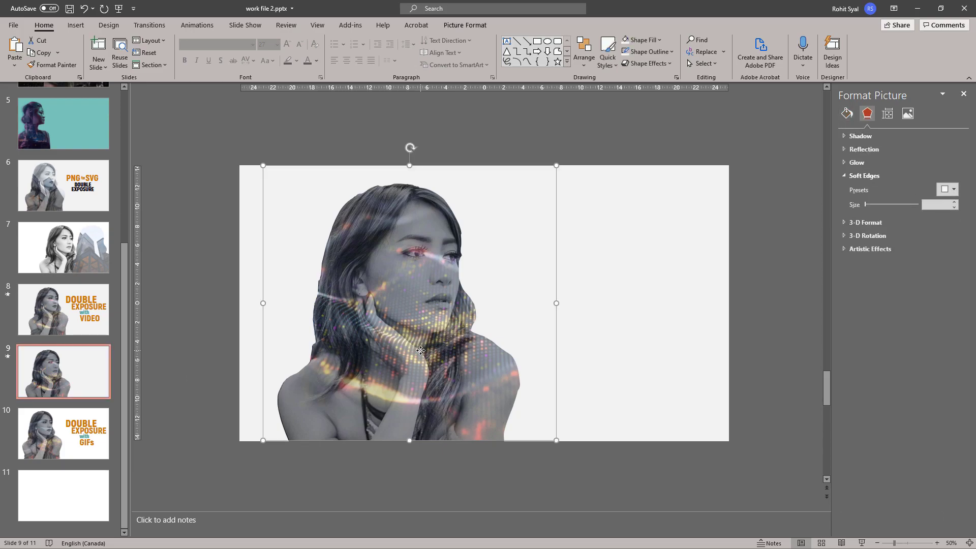
left_click(84, 453)
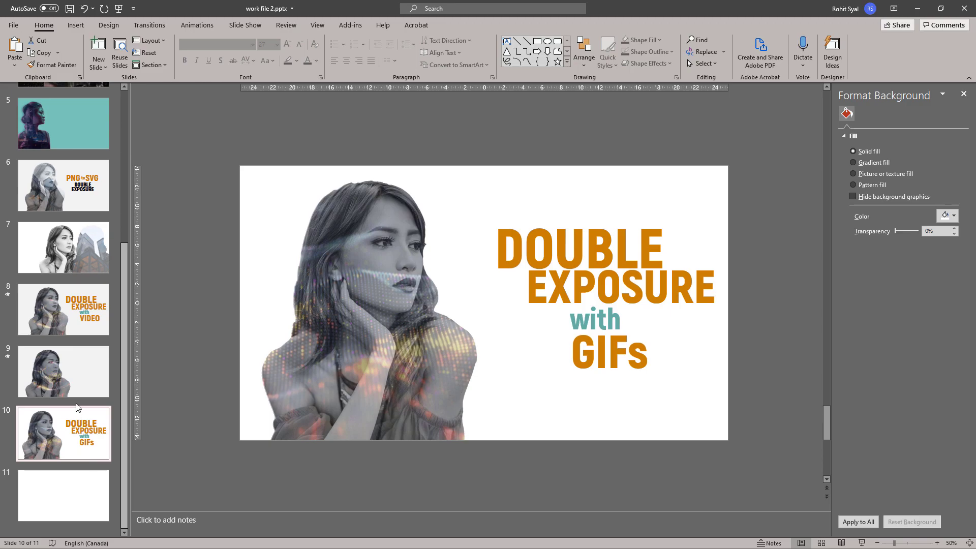
Duplicate slide 9 with its cut-out rectangle, woman's picture and particle-wave video
left_click(79, 388)
left_click(514, 247)
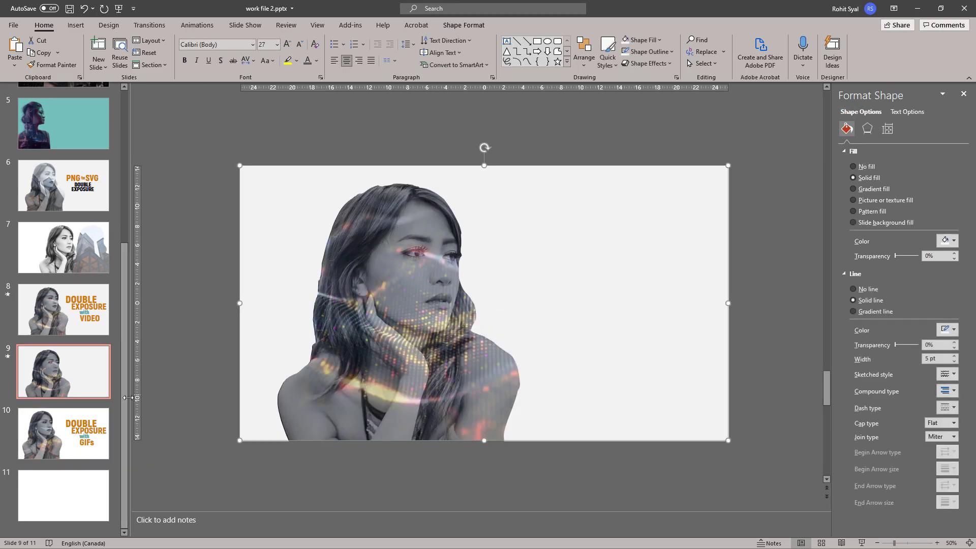
left_click(66, 380)
right_click(65, 380)
left_click(83, 239)
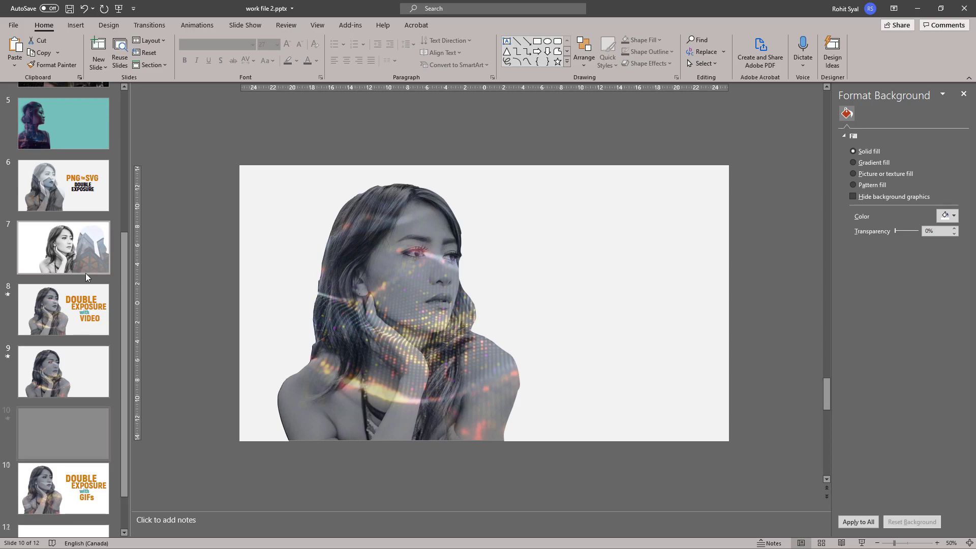
Delete the light gray cut-out rectangle and the woman's picture from the duplicated slide, keeping only the video
left_click(546, 298)
key("Delete")
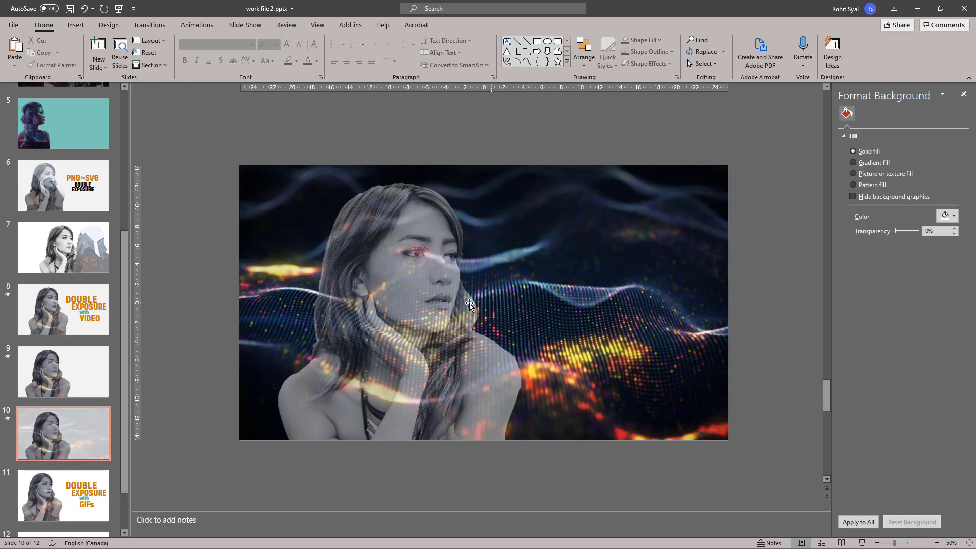
left_click(418, 307)
key("Delete")
Play the particle-wave video on slide 10 for a few seconds and pause it
left_click(392, 301)
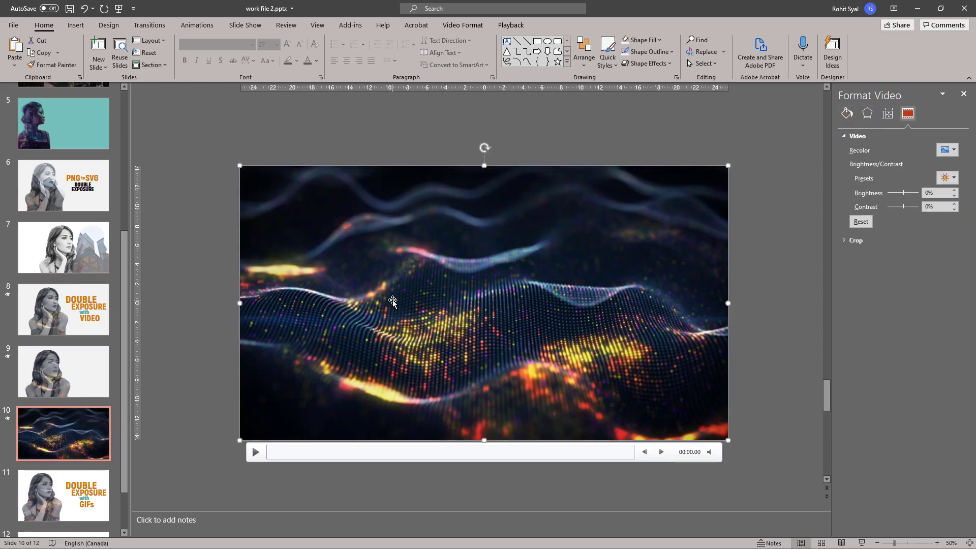
left_click(255, 455)
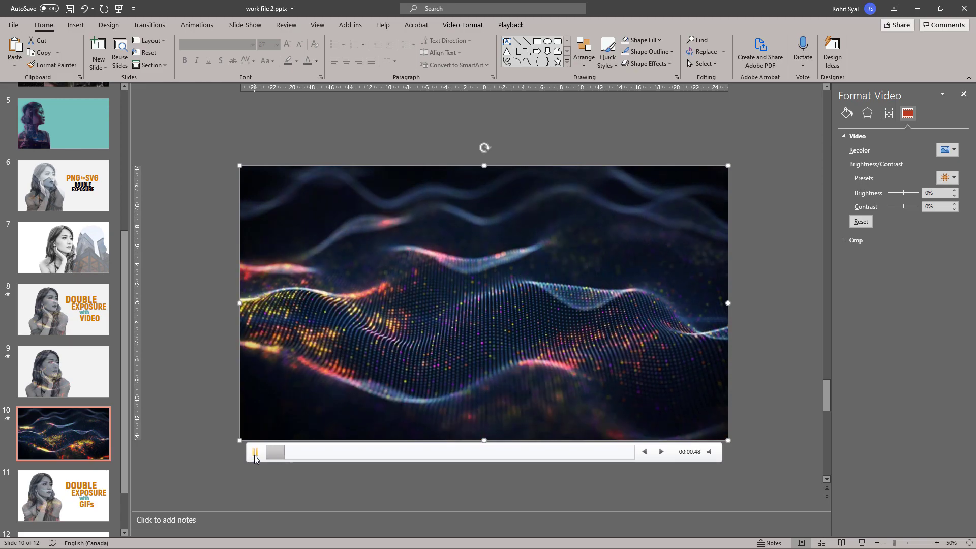
left_click(255, 455)
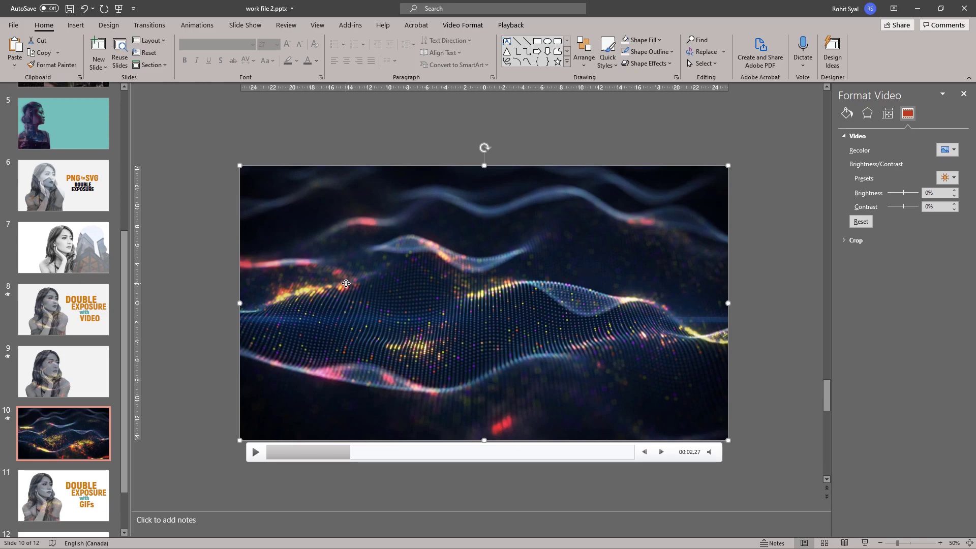
Set up an animated GIF export covering only slide 10, and return to the presentation without creating the GIF
left_click(13, 25)
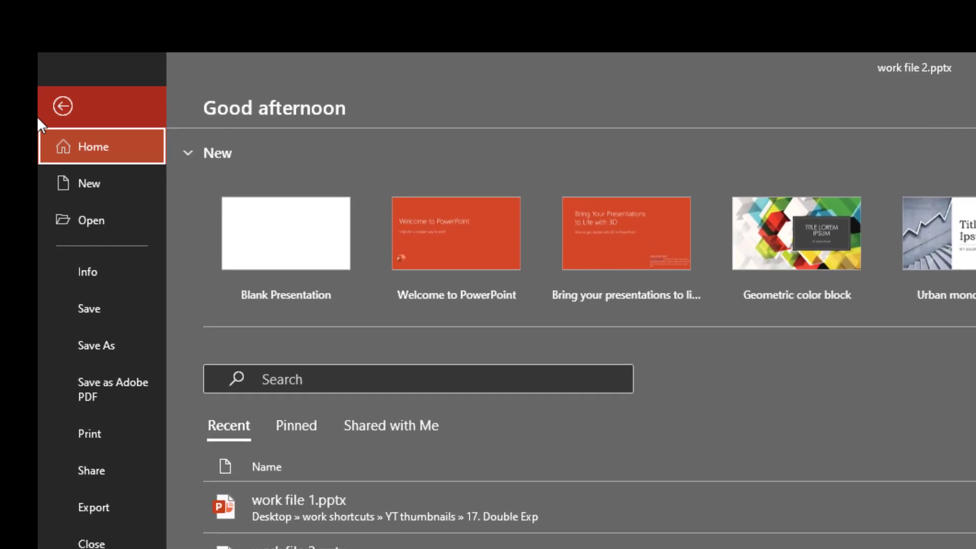
left_click(80, 505)
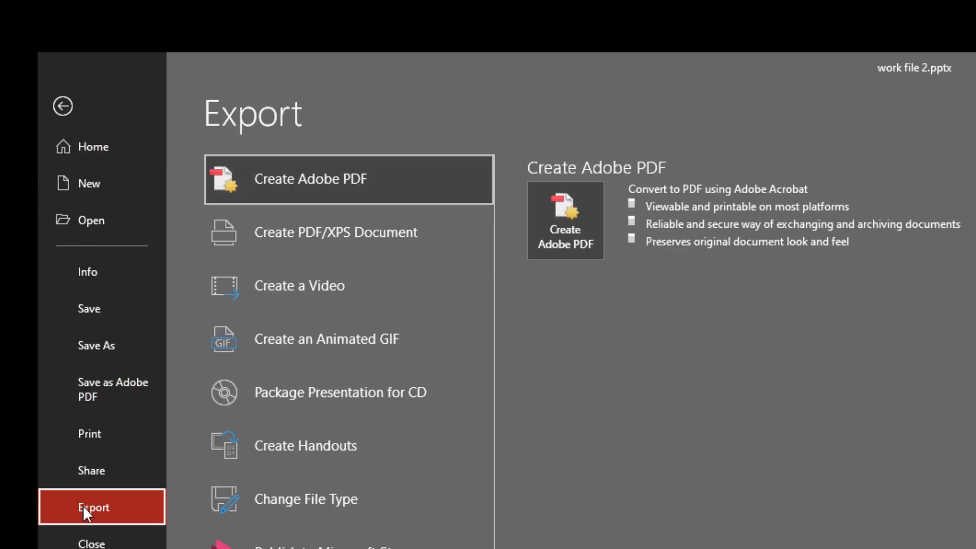
left_click(300, 357)
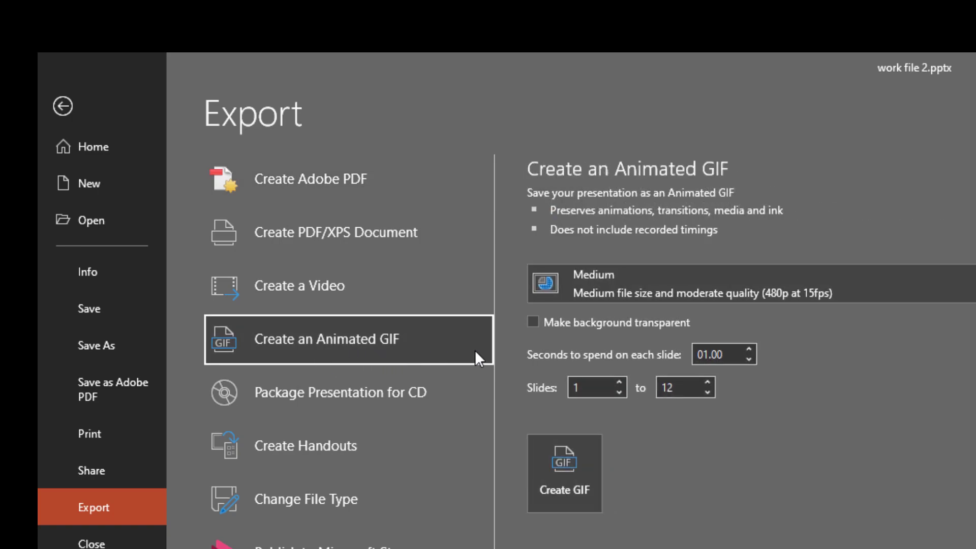
left_click(590, 393)
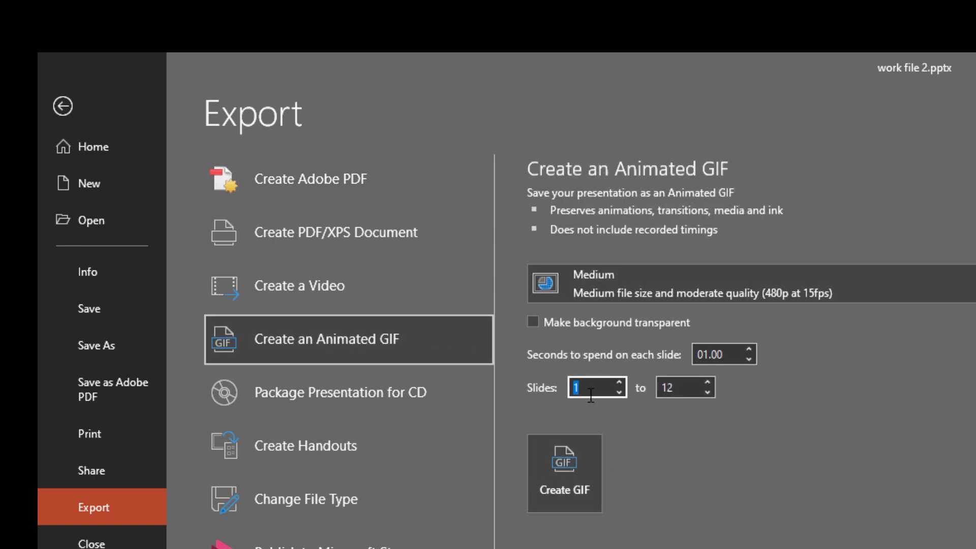
type("10")
left_click(707, 392)
left_click(707, 392)
left_click(730, 356)
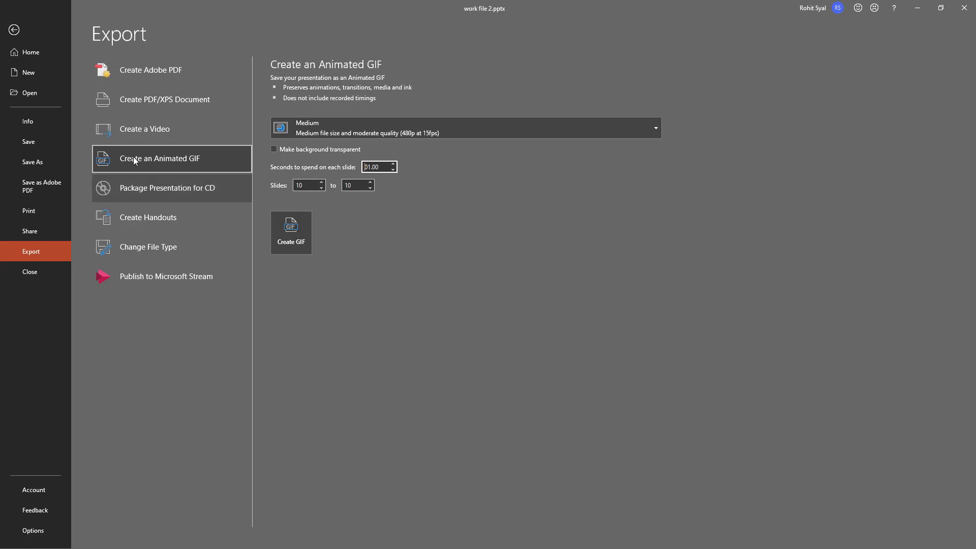
left_click(14, 29)
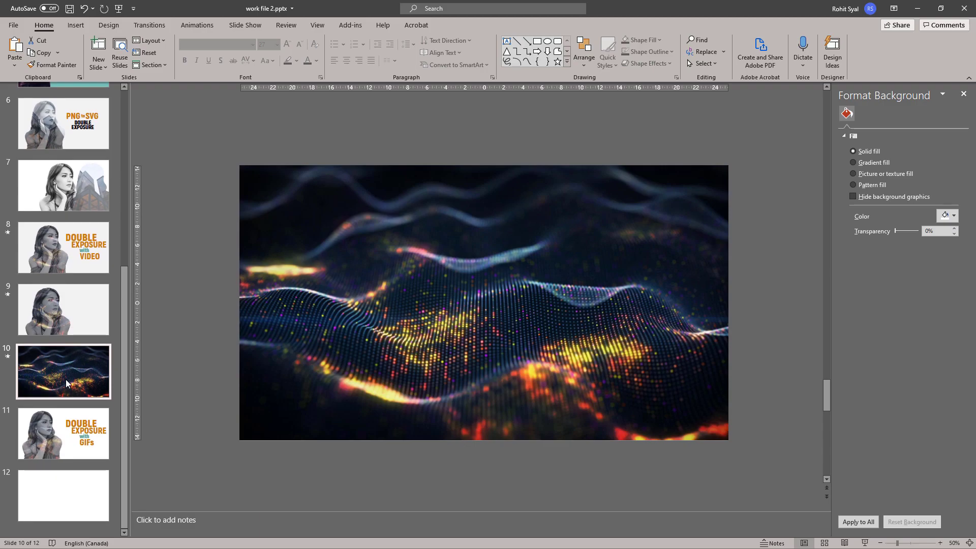
Switch to the images folder in File Explorer and copy work file 1.gif
key("alt+Tab")
key("alt+Tab")
key("alt+Tab")
key("alt+Tab")
key("alt+Tab")
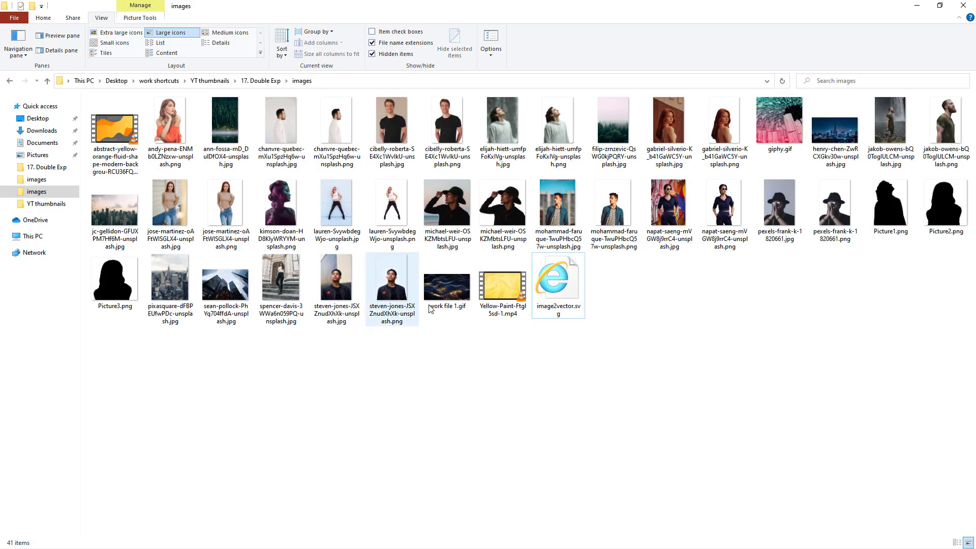
left_click(442, 294)
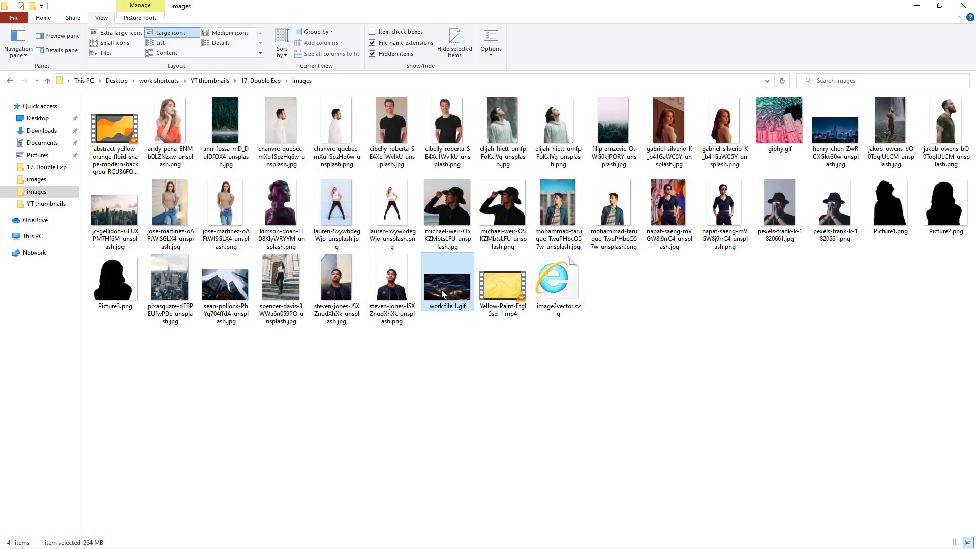
left_click(913, 8)
Paste the copied particle-wave GIF onto blank slide 12
left_click(48, 508)
right_click(220, 258)
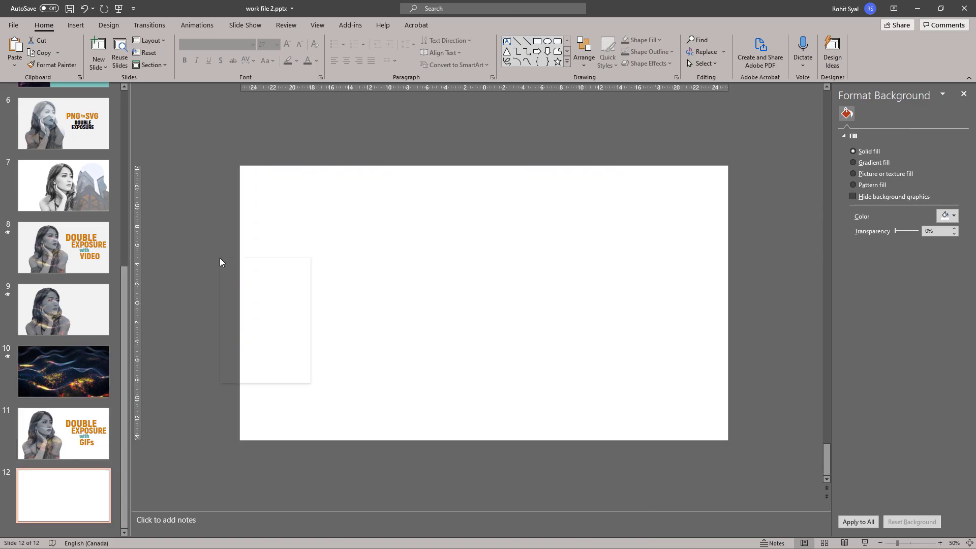
left_click(240, 279)
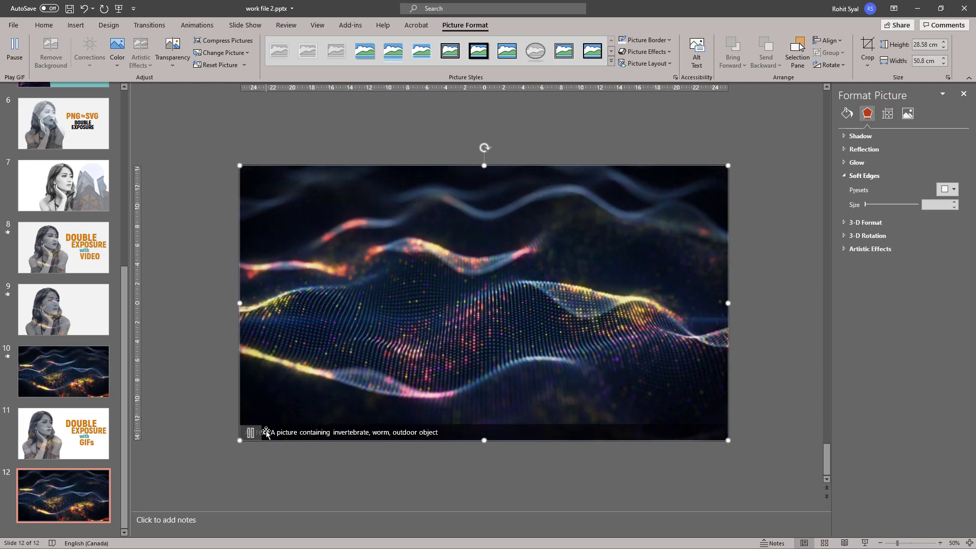
Preview the GIF on slide 12 full screen and delete it from the slide
left_click(361, 499)
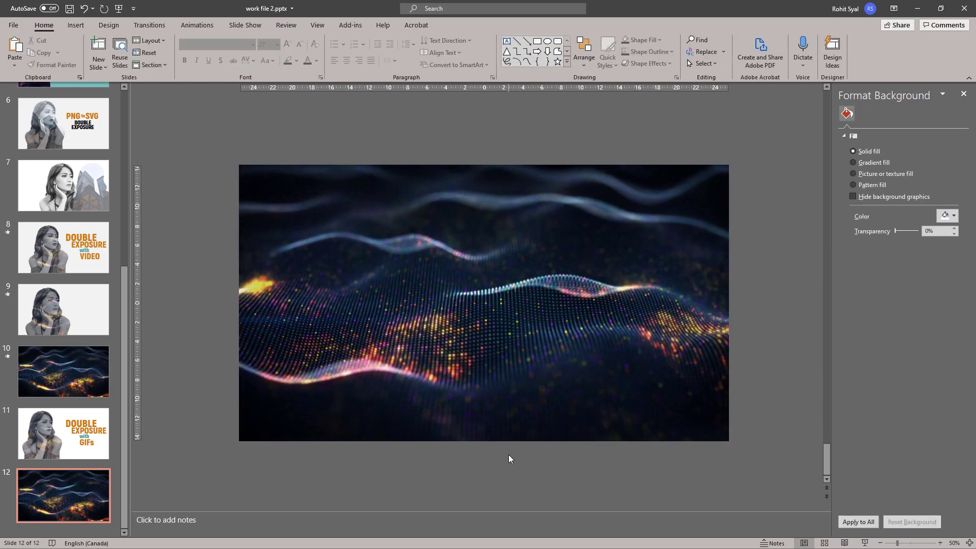
key("shift+F5")
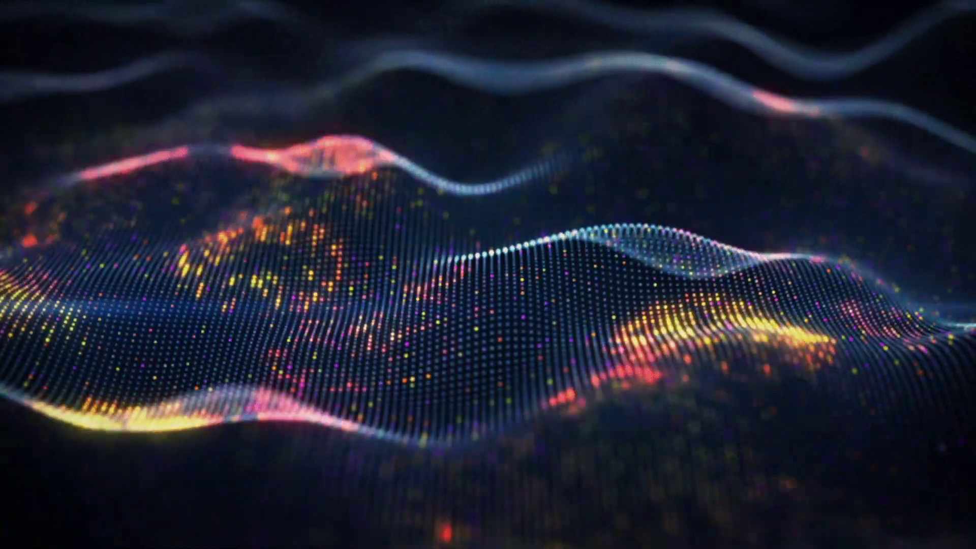
key("Escape")
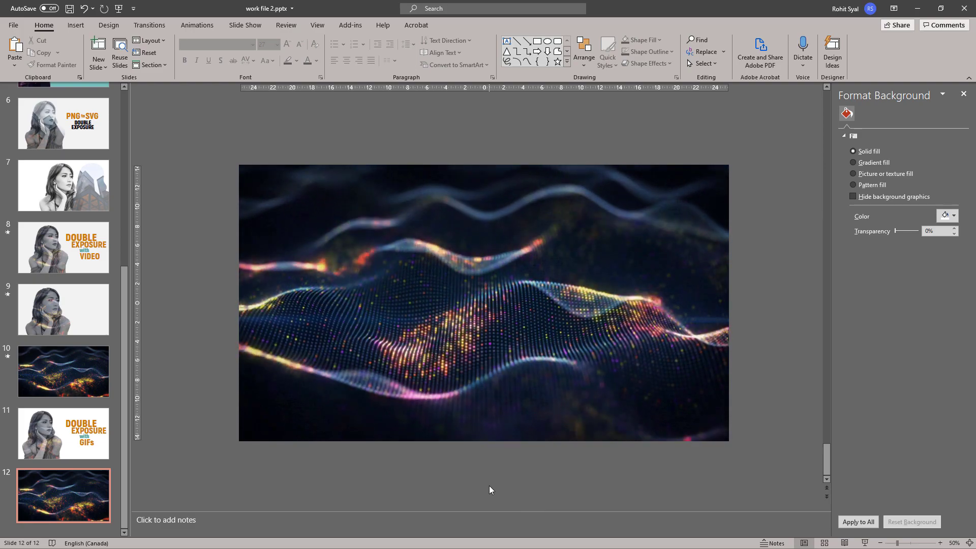
left_click(436, 433)
key("Delete")
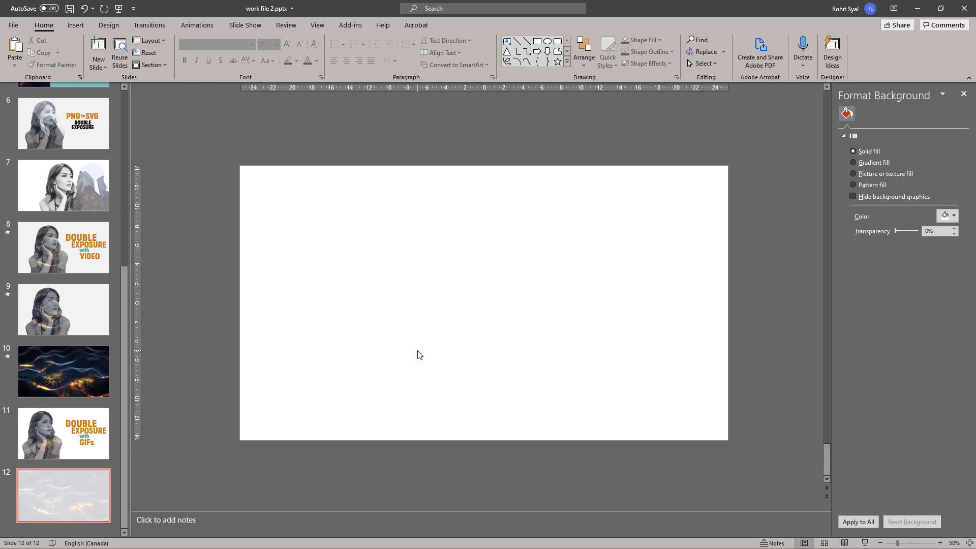
Copy the woman's picture and the building-filled silhouette from slide 7 onto blank slide 12
left_click(81, 316)
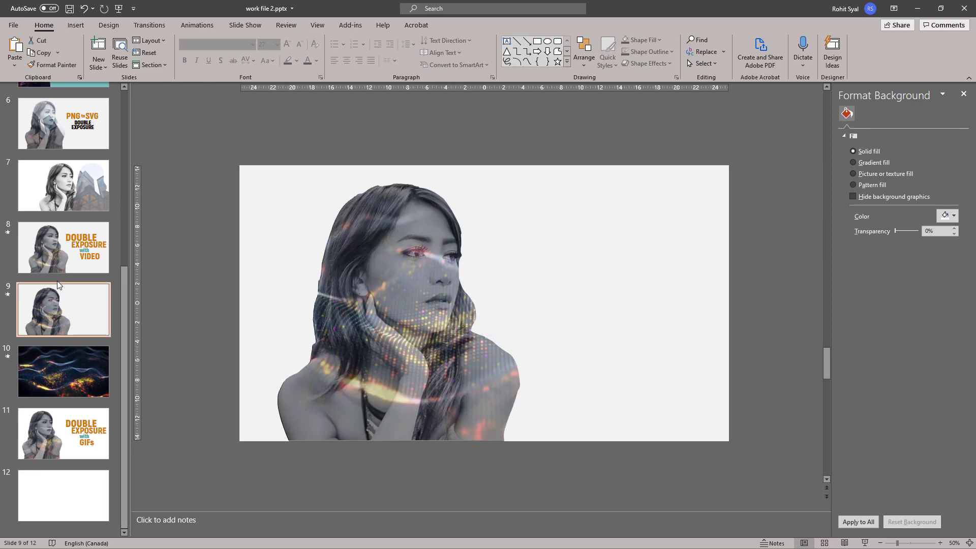
left_click(59, 248)
left_click(61, 206)
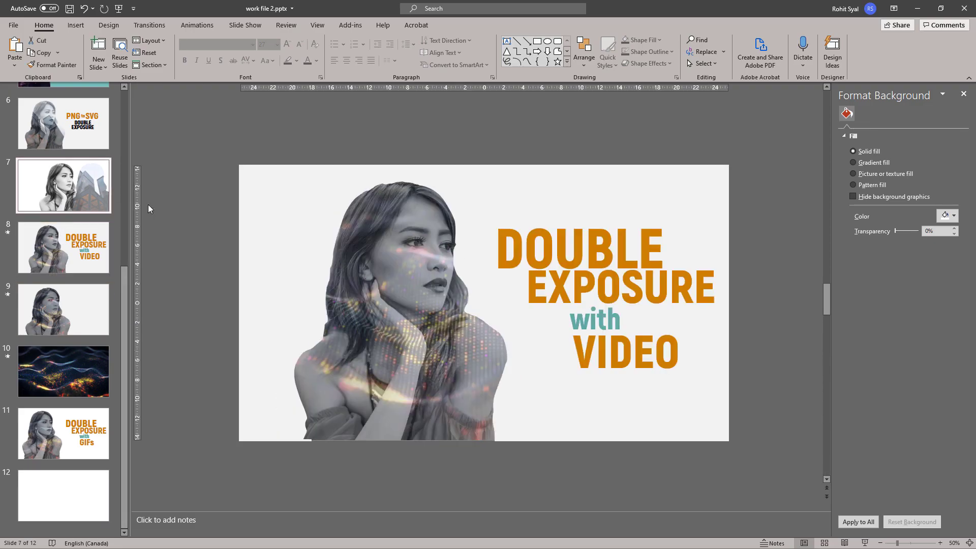
left_click(473, 311)
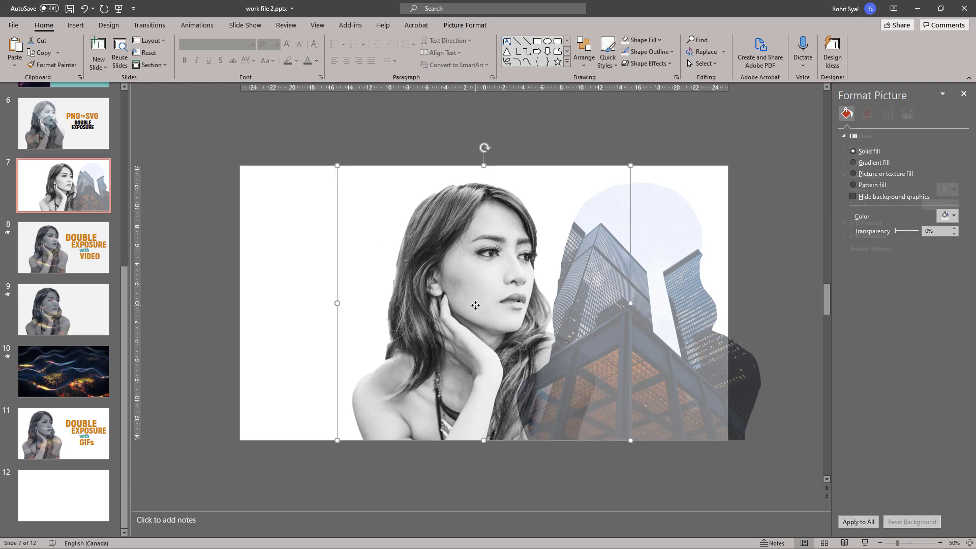
left_click(676, 278, "shift")
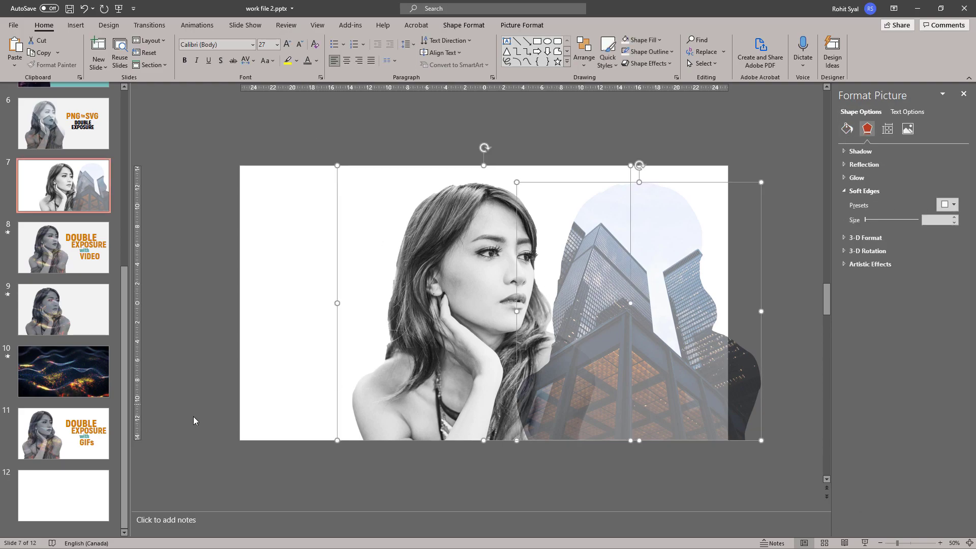
key("ctrl+c")
left_click(63, 496)
key("ctrl+v")
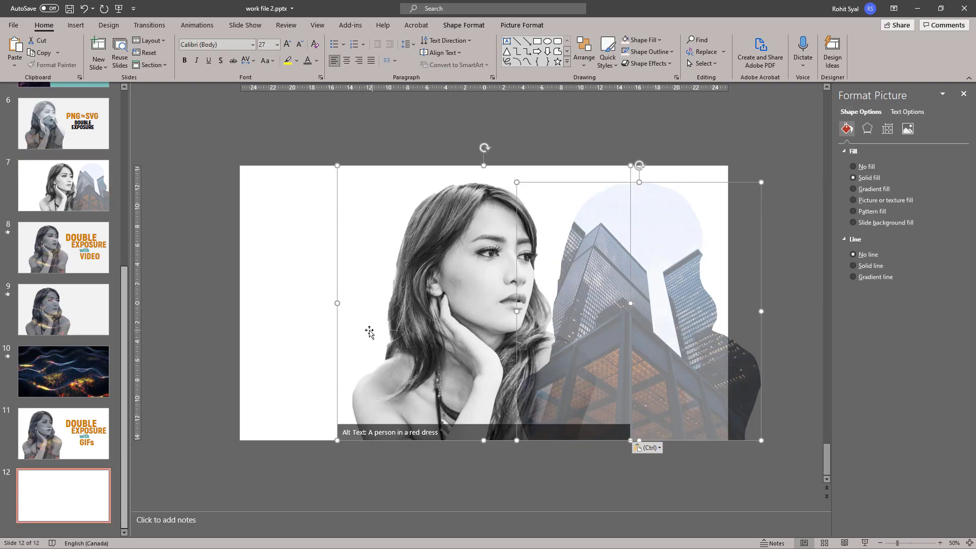
Fill the silhouette shape on slide 12 with work file 1.gif from the images folder at 42% transparency
left_click(299, 327)
left_click(630, 260)
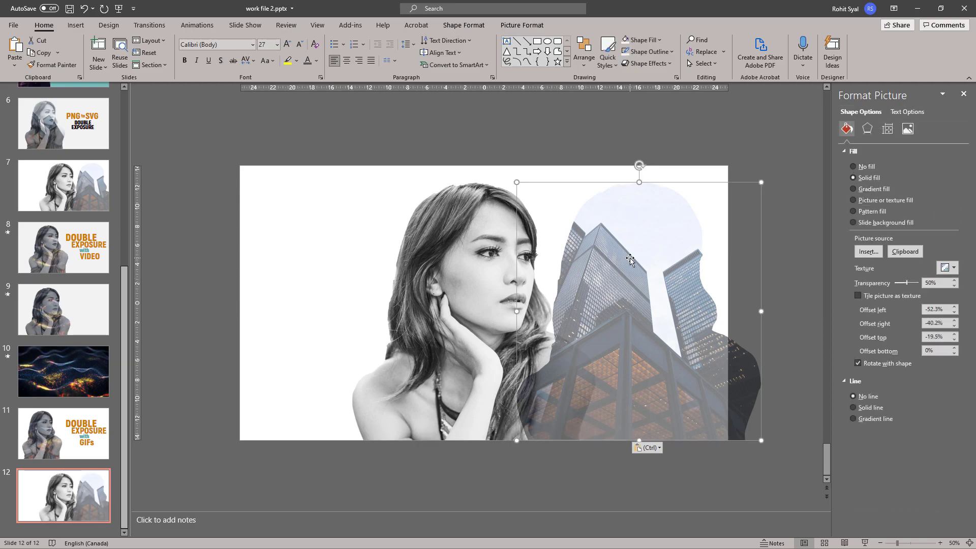
left_click(871, 252)
left_click(418, 247)
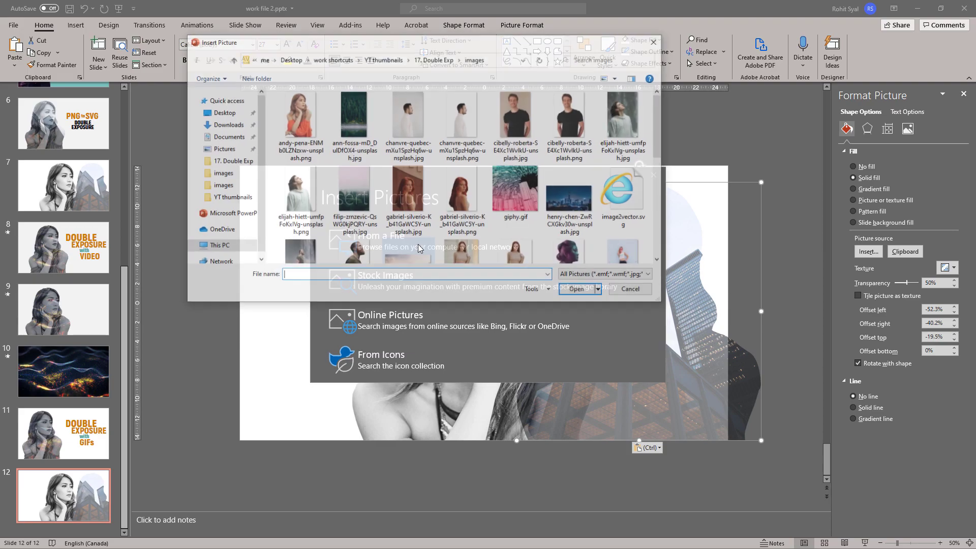
scroll(390, 237, "down", 3)
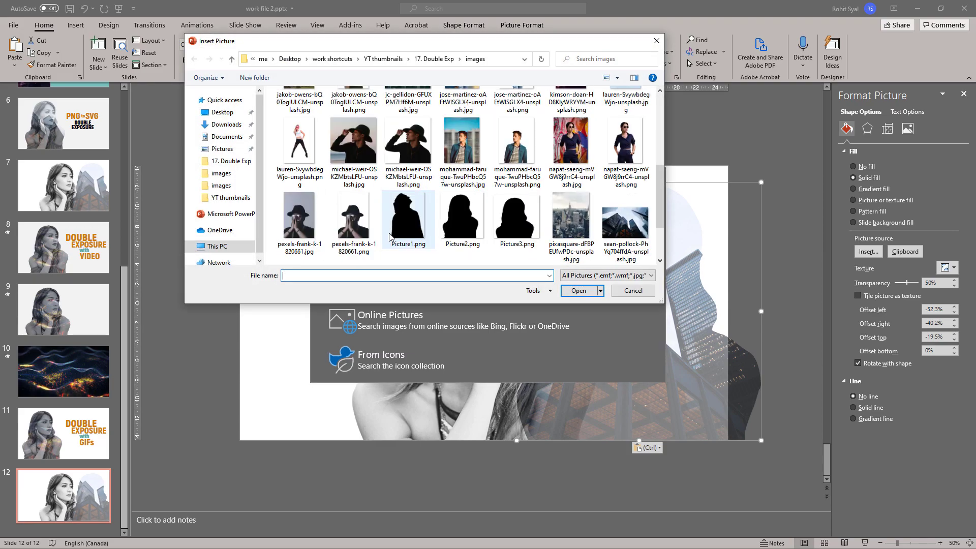
scroll(390, 237, "down", 2)
left_click(468, 237)
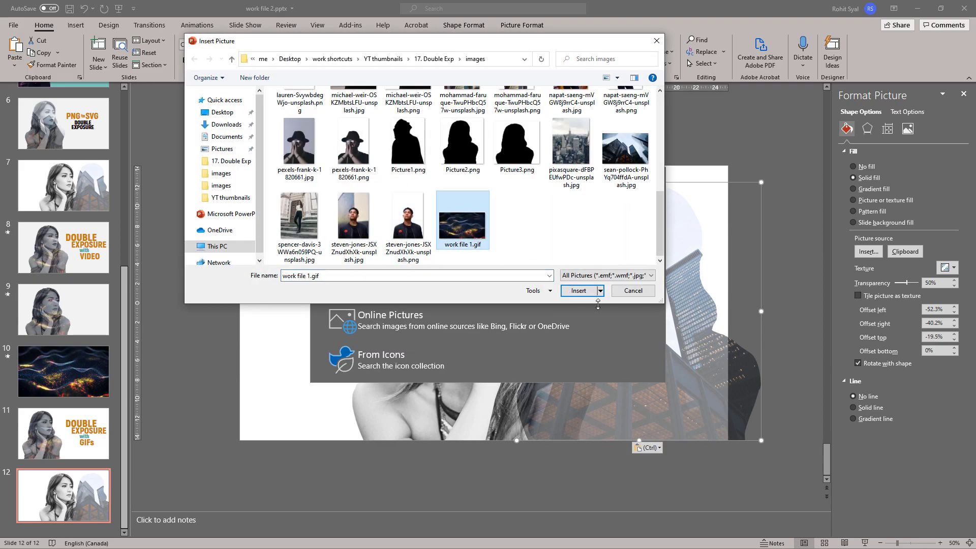
left_click(579, 291)
left_click_drag(906, 283, 905, 289)
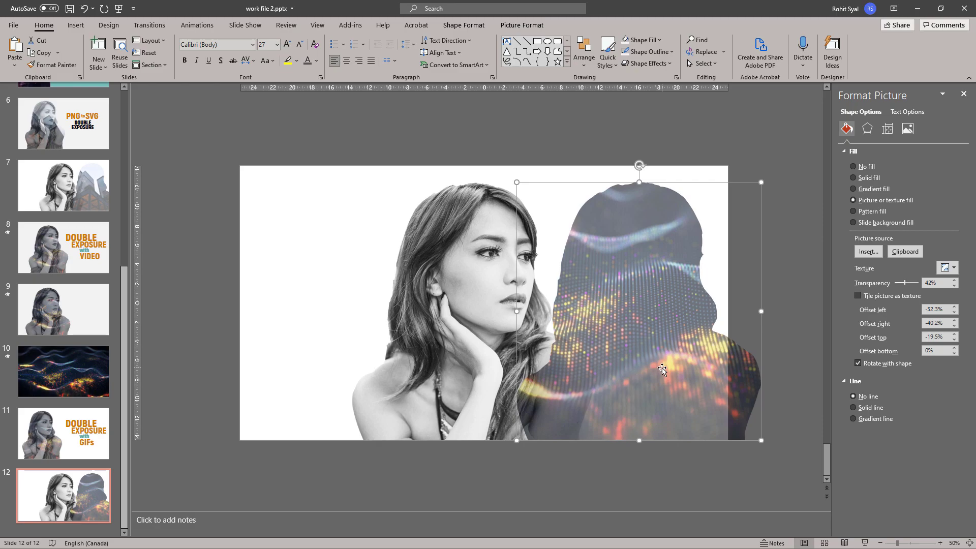
Move the GIF-filled silhouette exactly over the woman's picture on slide 12 and preview the slide full screen
left_click_drag(662, 369, 497, 350)
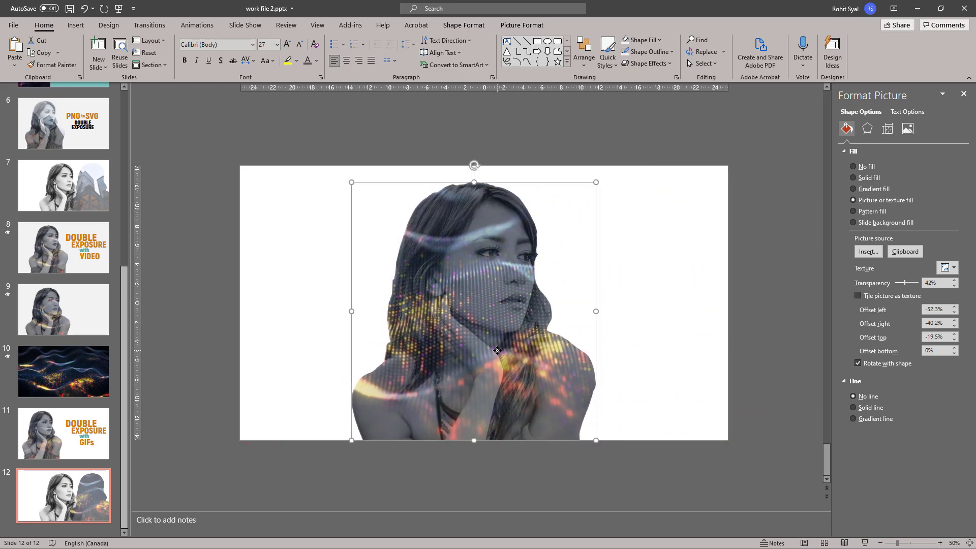
left_click(657, 346)
left_click(864, 543)
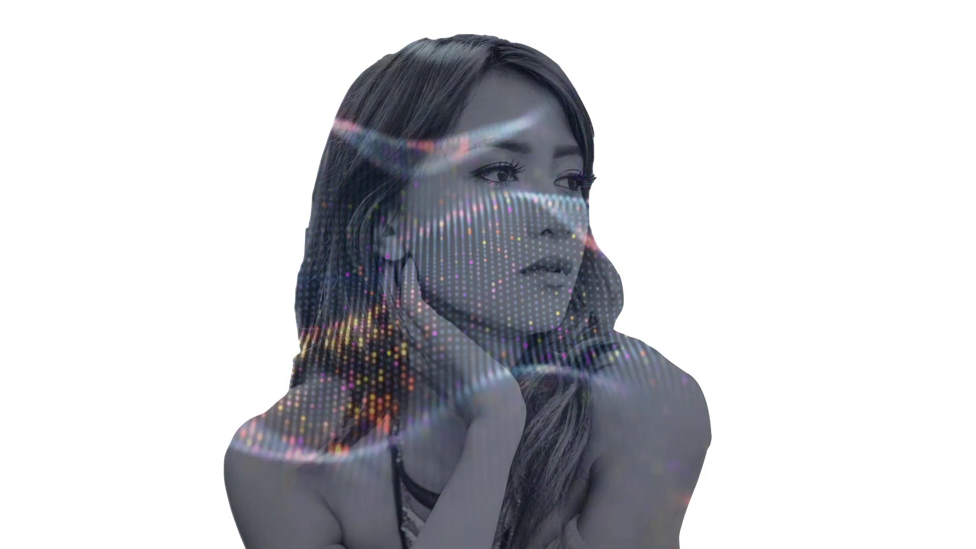
key("Escape")
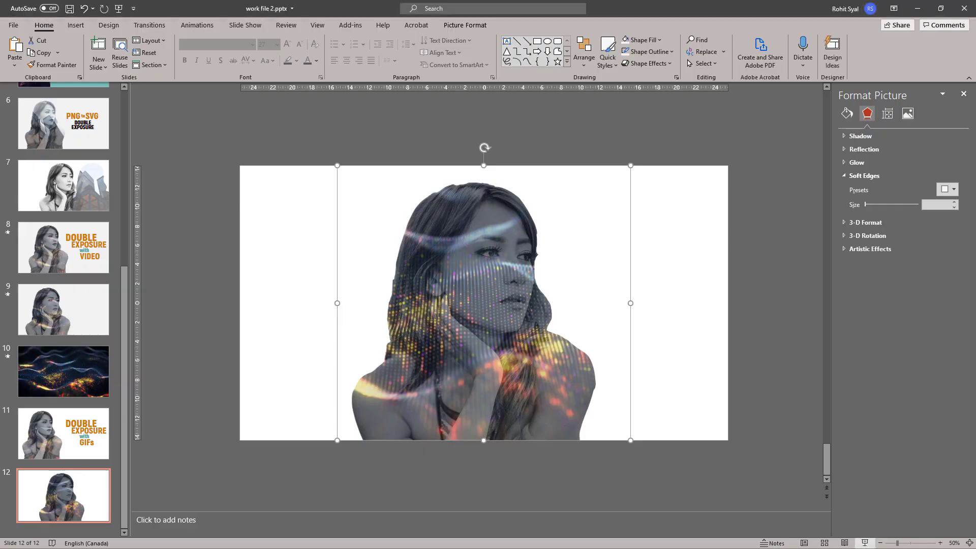
Add a blank slide 13 after slide 12 and copy the woman's picture and GIF-filled silhouette onto it
right_click(70, 527)
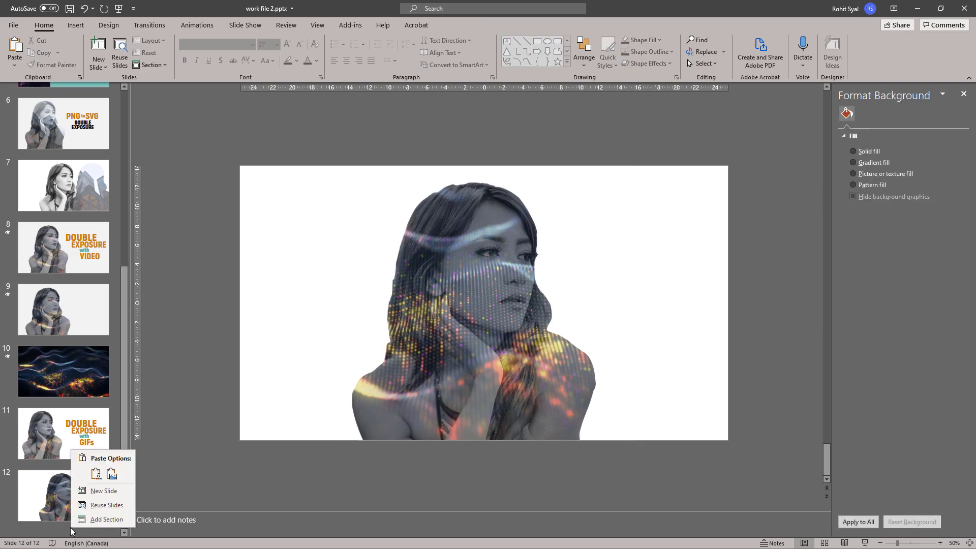
left_click(104, 491)
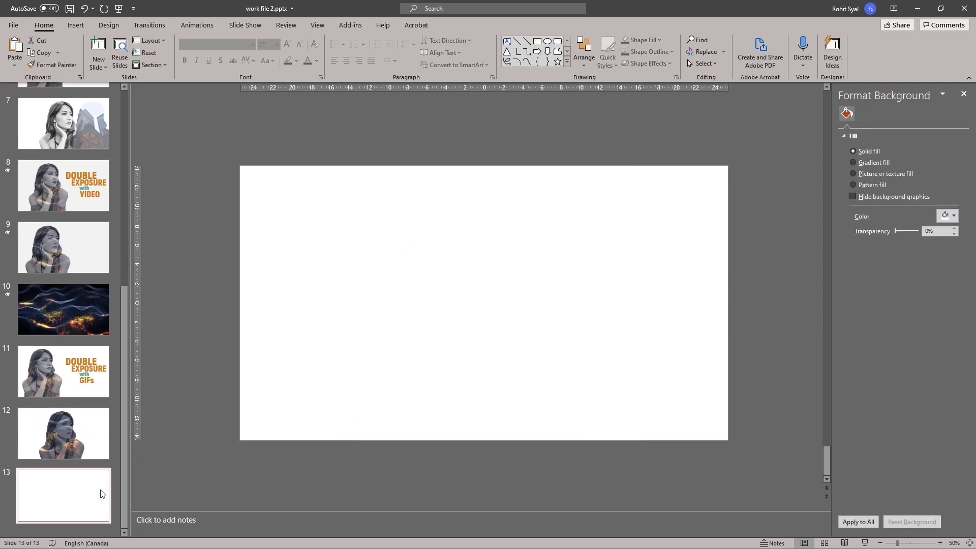
left_click(91, 454)
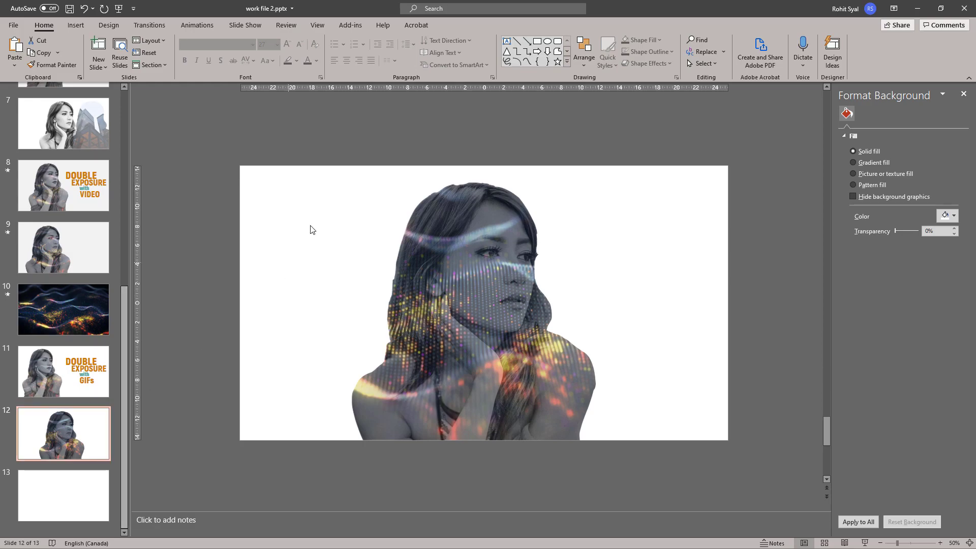
left_click_drag(290, 131, 730, 447)
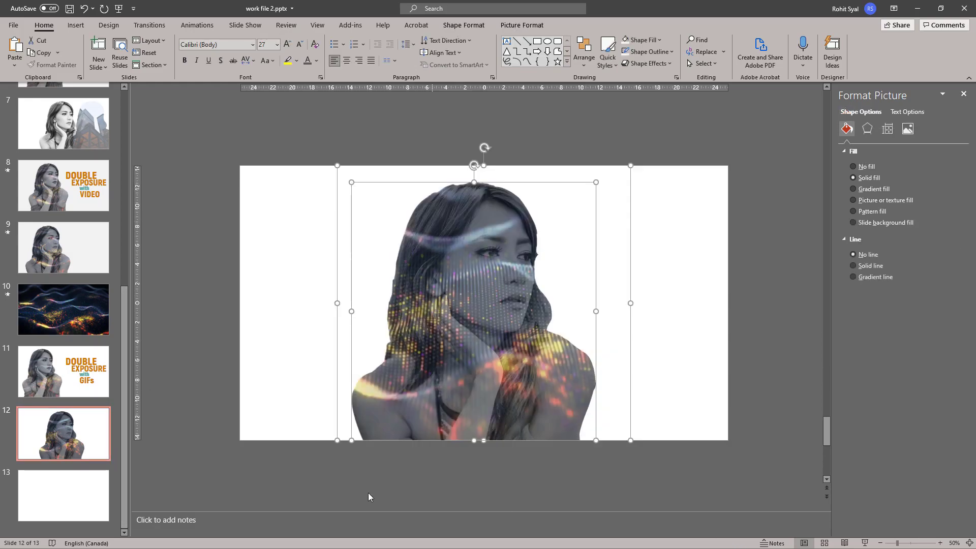
key("ctrl+c")
left_click(78, 508)
key("ctrl+v")
left_click(309, 331)
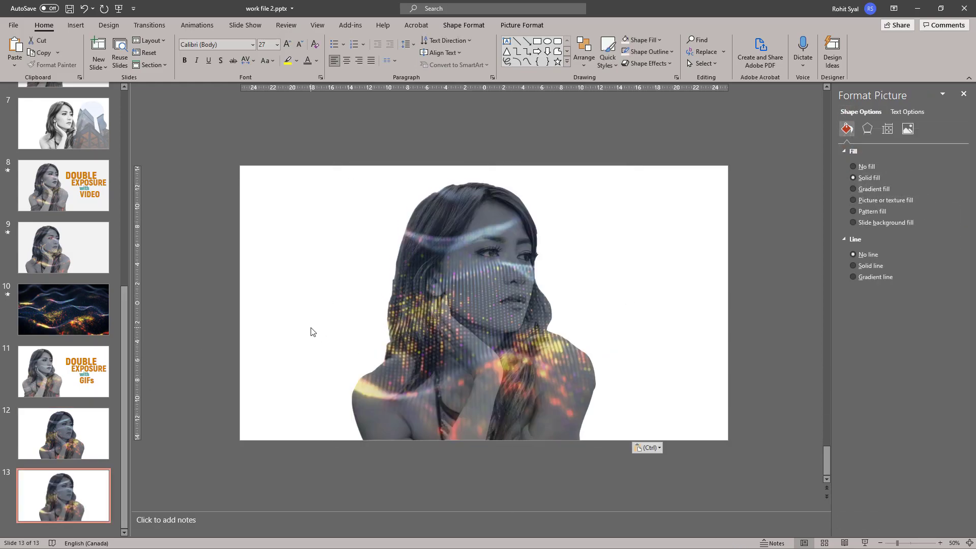
Replace the silhouette's picture fill on slide 13 with giphy.gif from the images folder
left_click(493, 221)
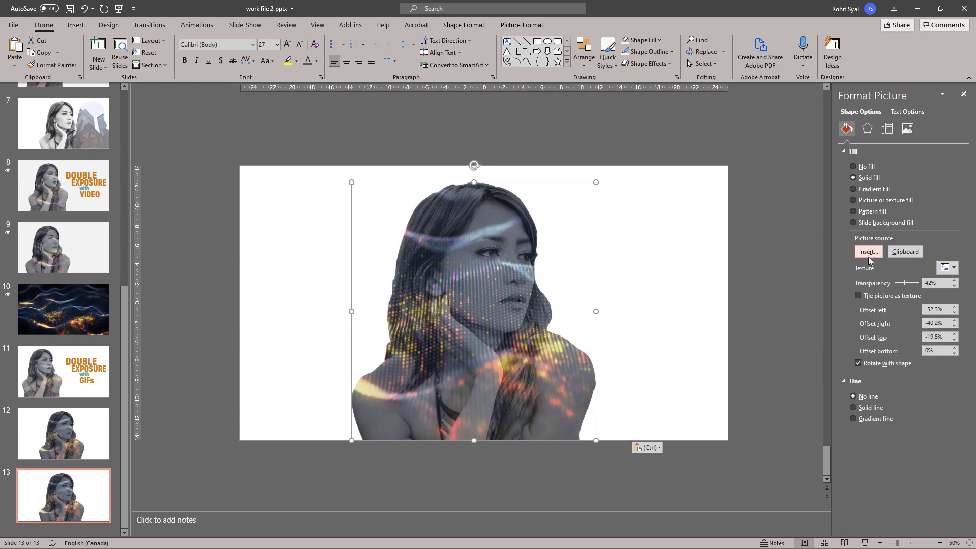
left_click(869, 256)
left_click(375, 231)
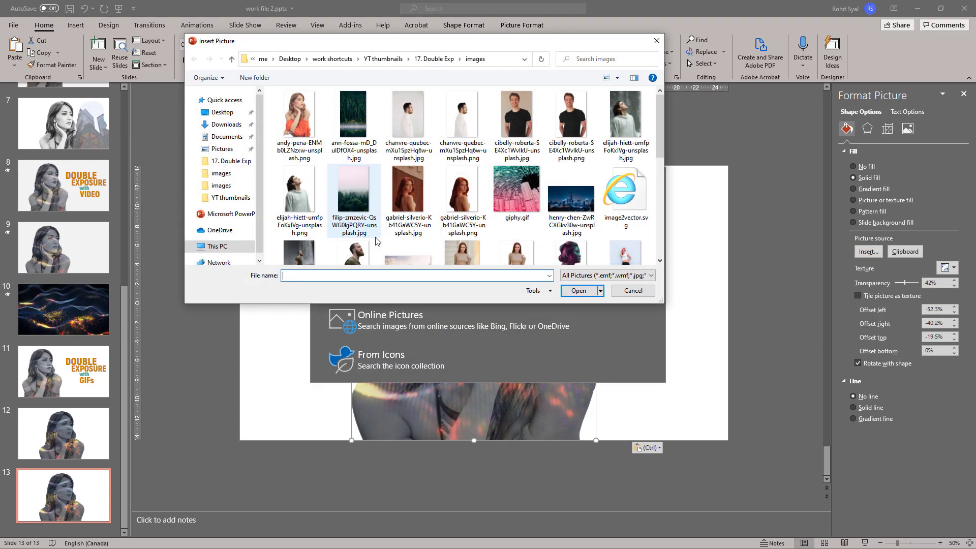
left_click(515, 192)
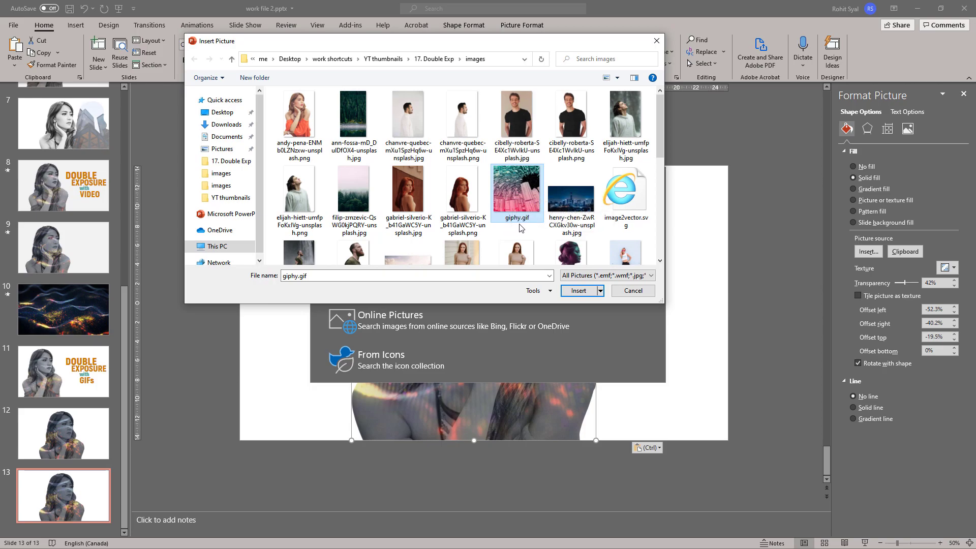
left_click(570, 293)
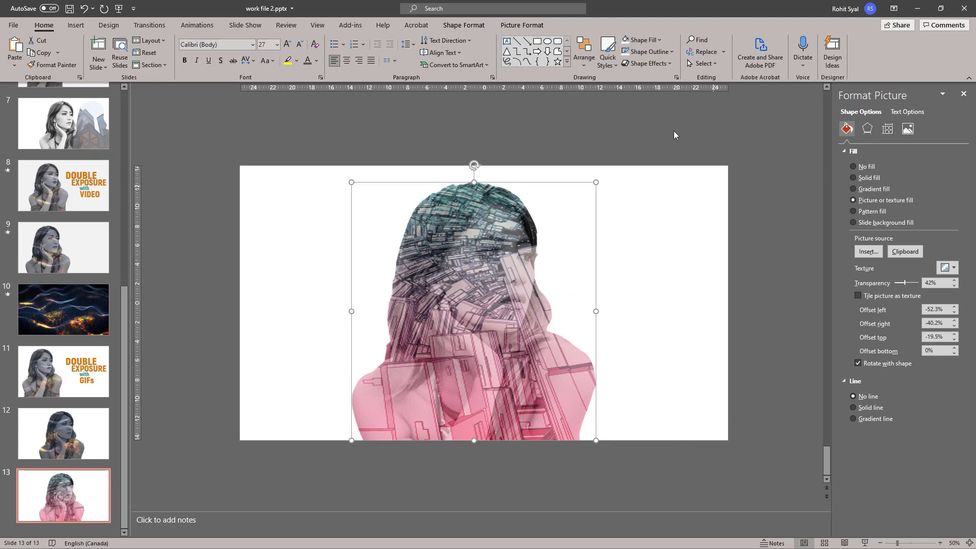
Crop-adjust the GIF fill to fit the silhouette, with offsets of -1.3% left, -2.1% right and -17.6% top
left_click(520, 25)
left_click(866, 50)
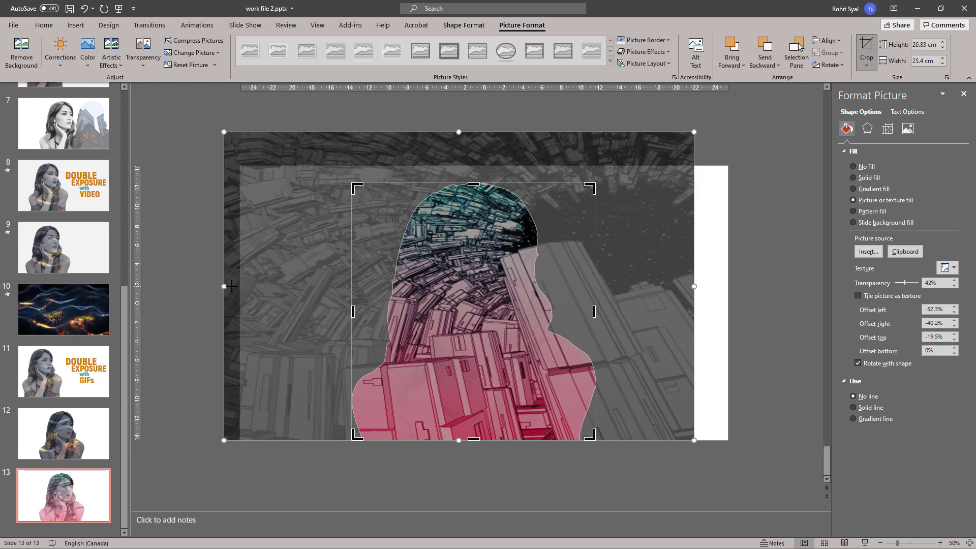
left_click_drag(231, 286, 345, 286)
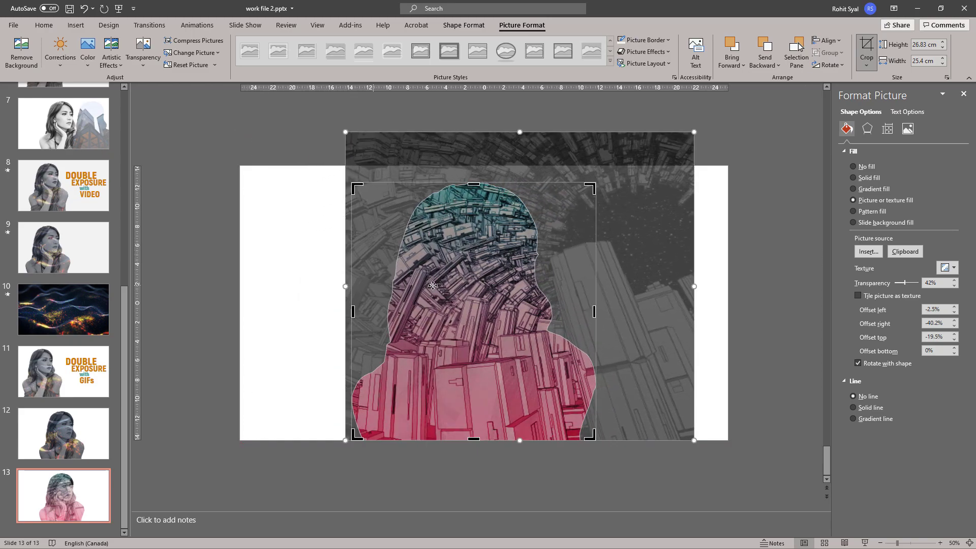
left_click_drag(696, 286, 601, 288)
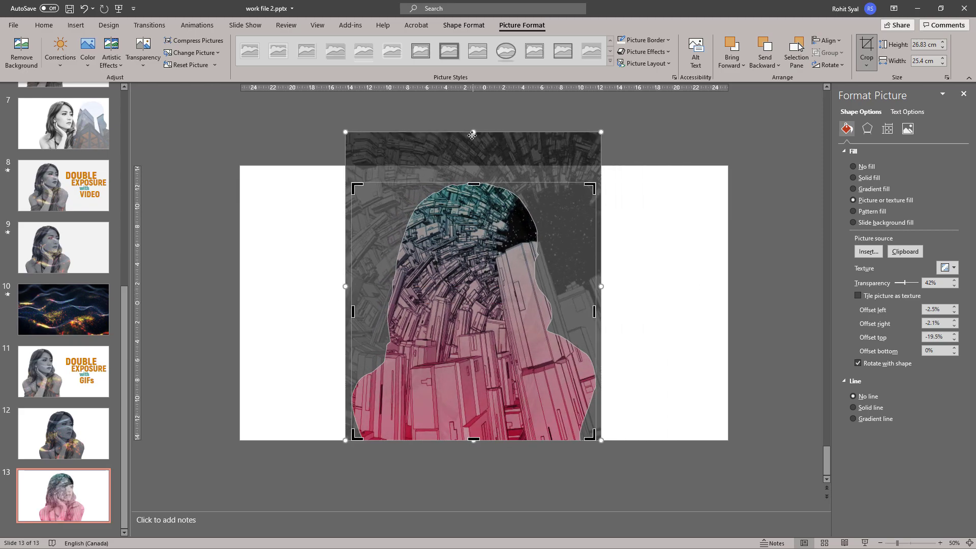
left_click_drag(473, 132, 473, 137)
left_click_drag(345, 291, 348, 291)
left_click(633, 317)
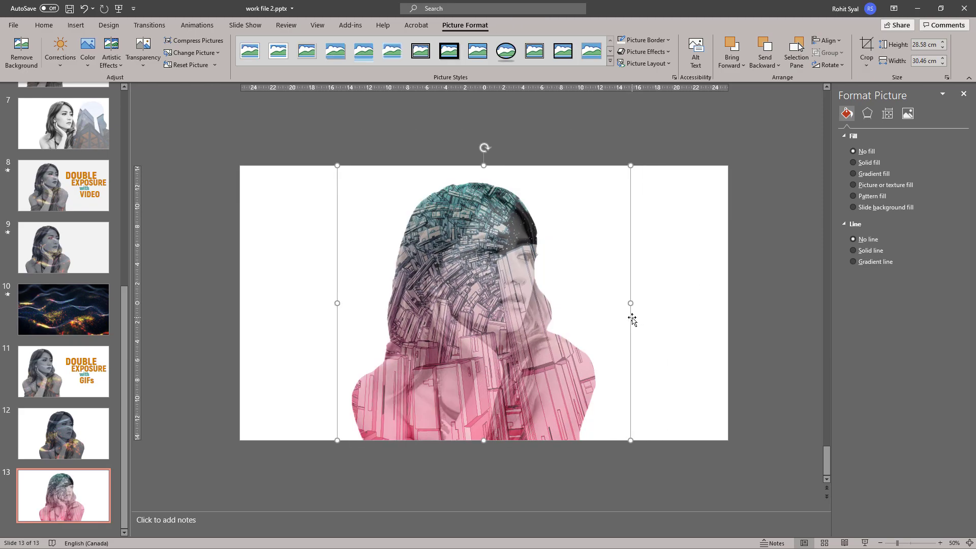
Set the silhouette fill's transparency to 52% and preview slide 13 full screen
left_click_drag(904, 287, 909, 289)
left_click(668, 343)
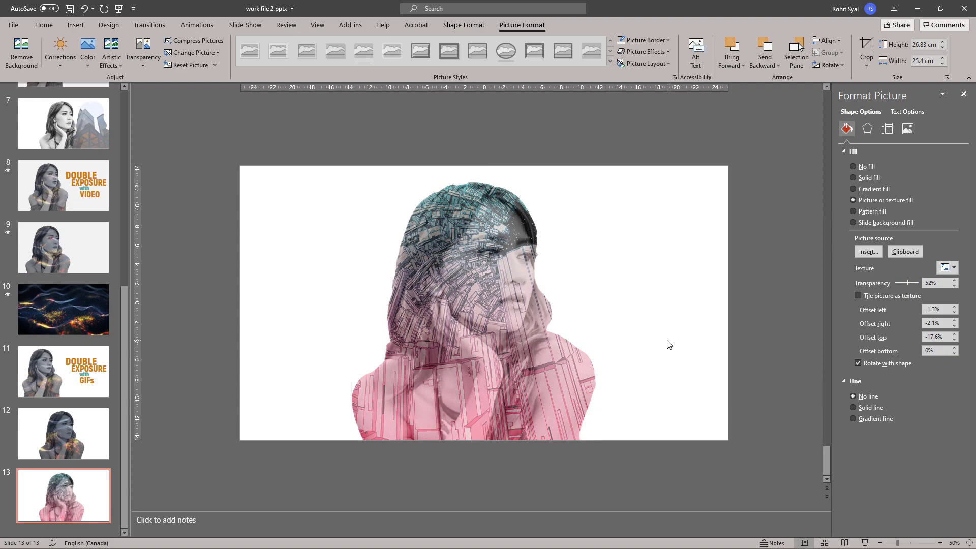
left_click(860, 545)
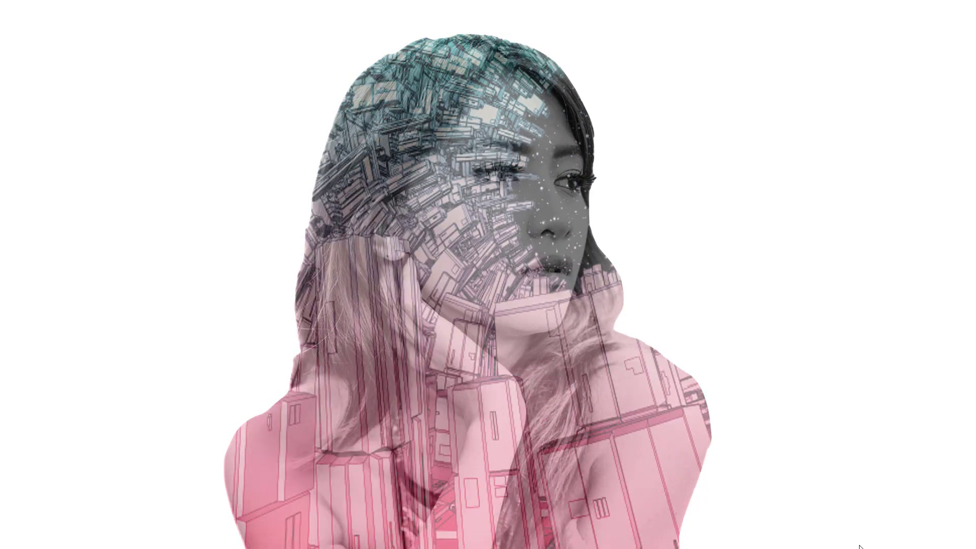